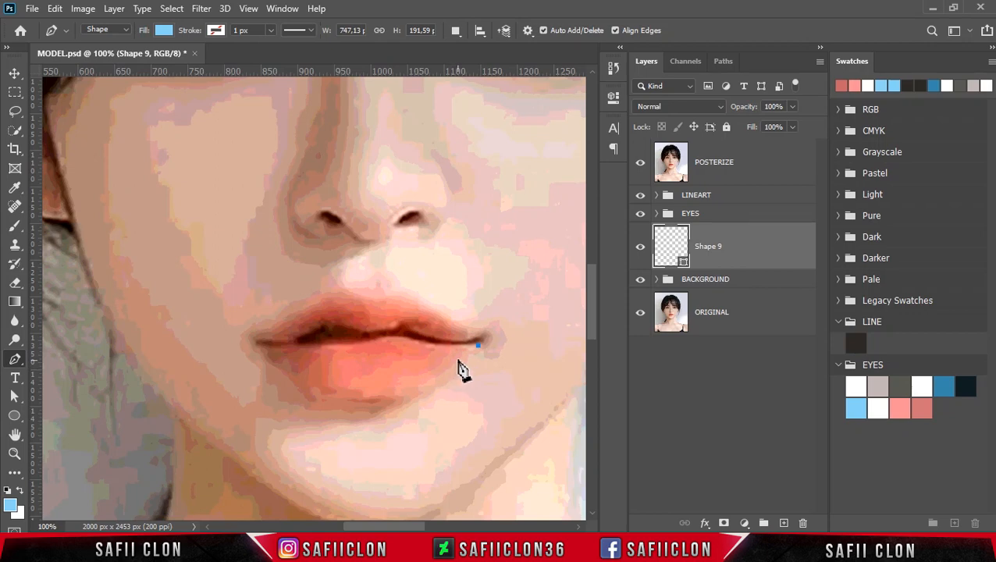
# Trace the lower edge of the lower lip with the Pen tool from the right mouth corner to the left, about 302 px wide.
pyautogui.moveTo(466, 352); pyautogui.dragTo(465, 358)
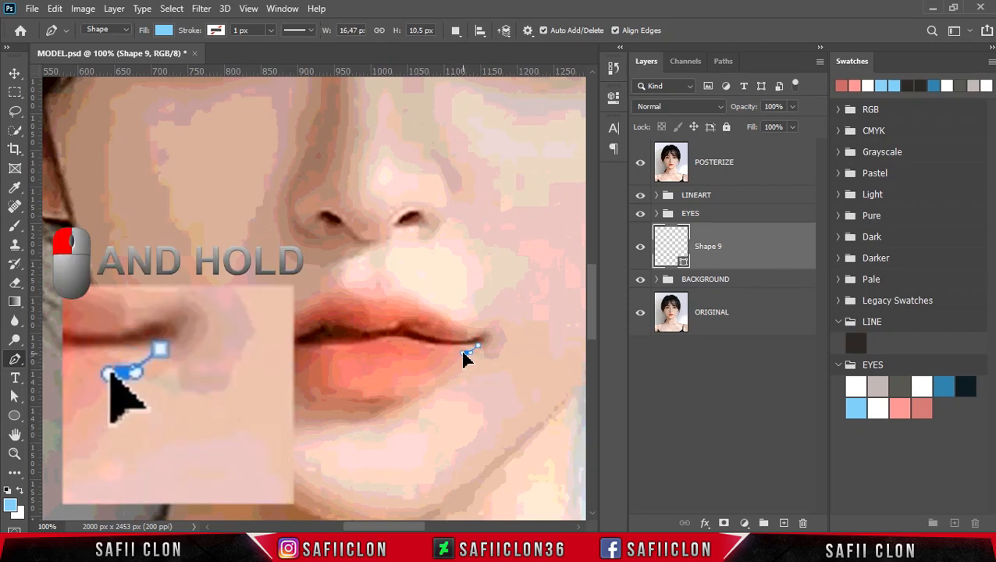
pyautogui.keyDown('alt'); pyautogui.click(468, 355); pyautogui.keyUp('alt')
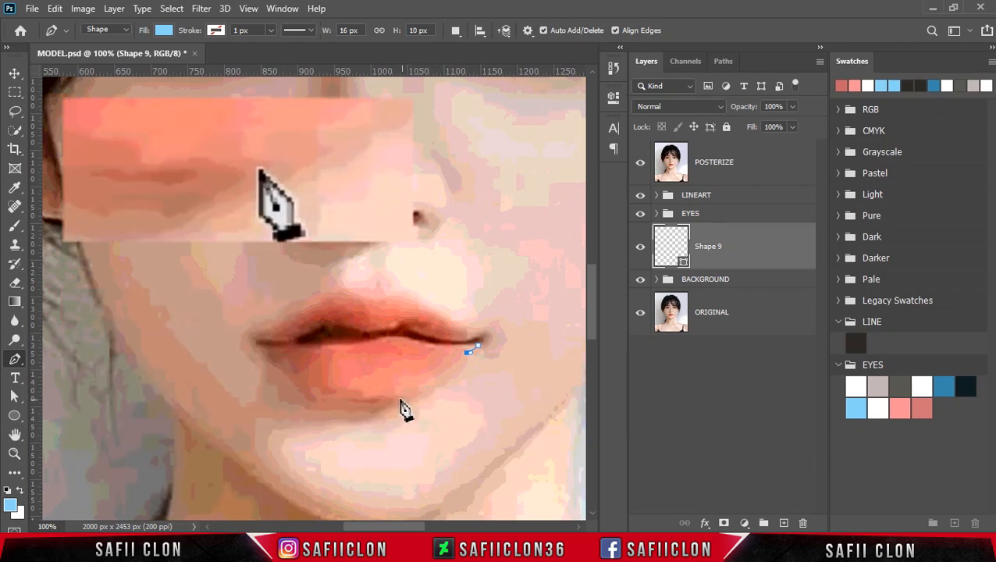
pyautogui.moveTo(393, 398)
pyautogui.mouseDown()
pyautogui.moveTo(352, 402)
pyautogui.moveTo(396, 404)
pyautogui.mouseUp()
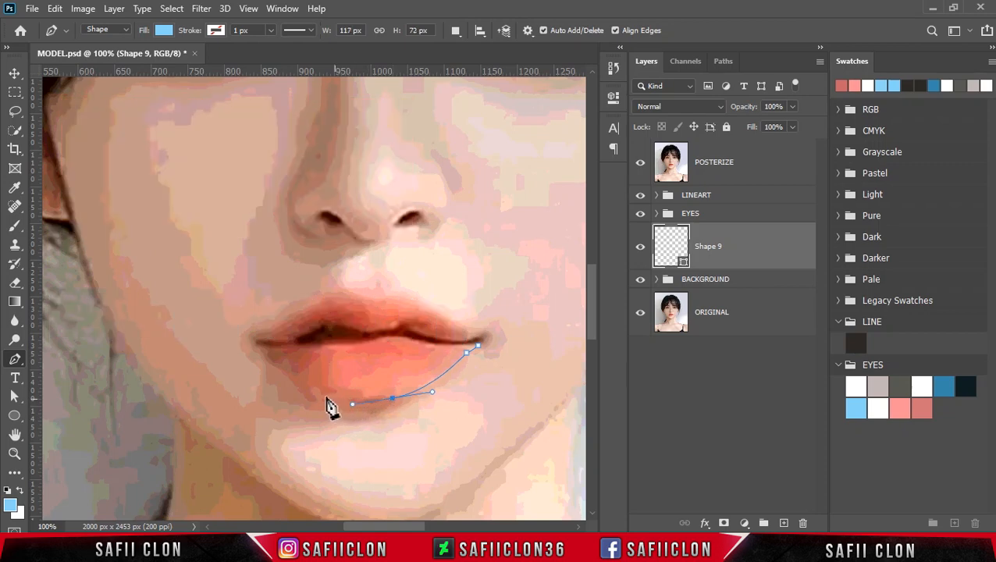
pyautogui.moveTo(323, 397); pyautogui.dragTo(315, 394)
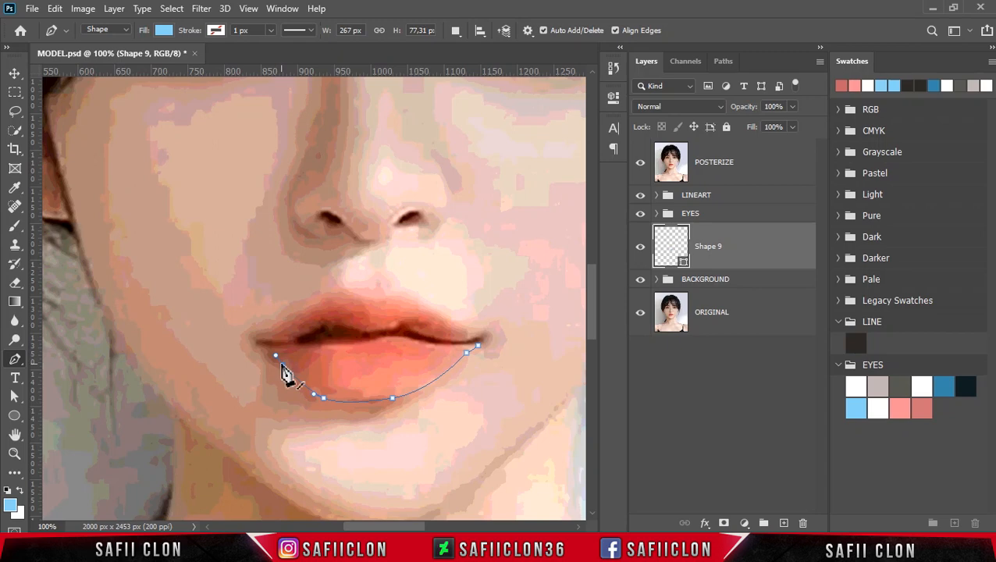
pyautogui.moveTo(253, 345); pyautogui.dragTo(263, 346)
# Hide the POSTERIZE layer and continue the lower lip path rightward along the black mouth line, making the shape about 92 px high.
pyautogui.click(640, 161)
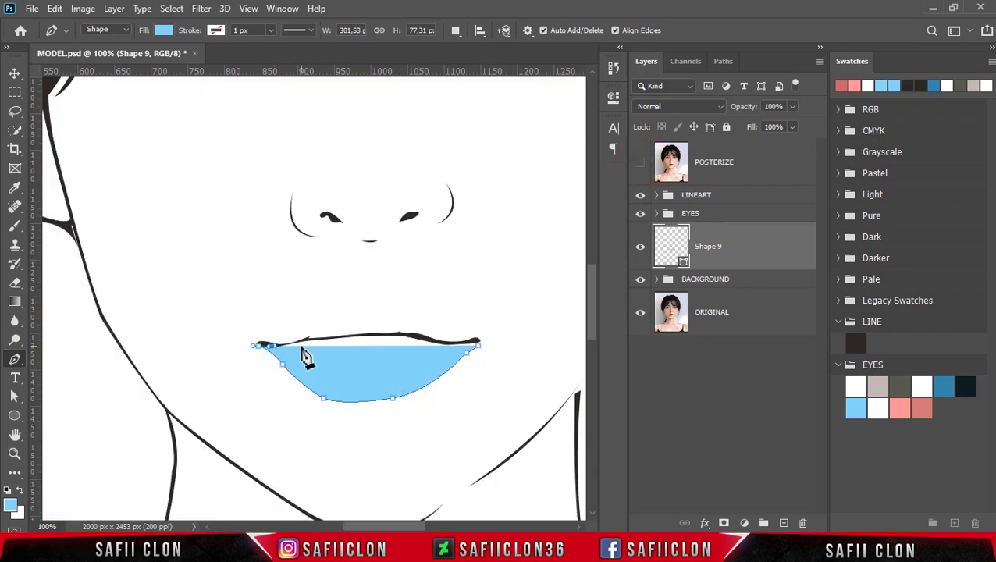
pyautogui.scroll(1, 306, 355)
pyautogui.moveTo(301, 337); pyautogui.dragTo(301, 339)
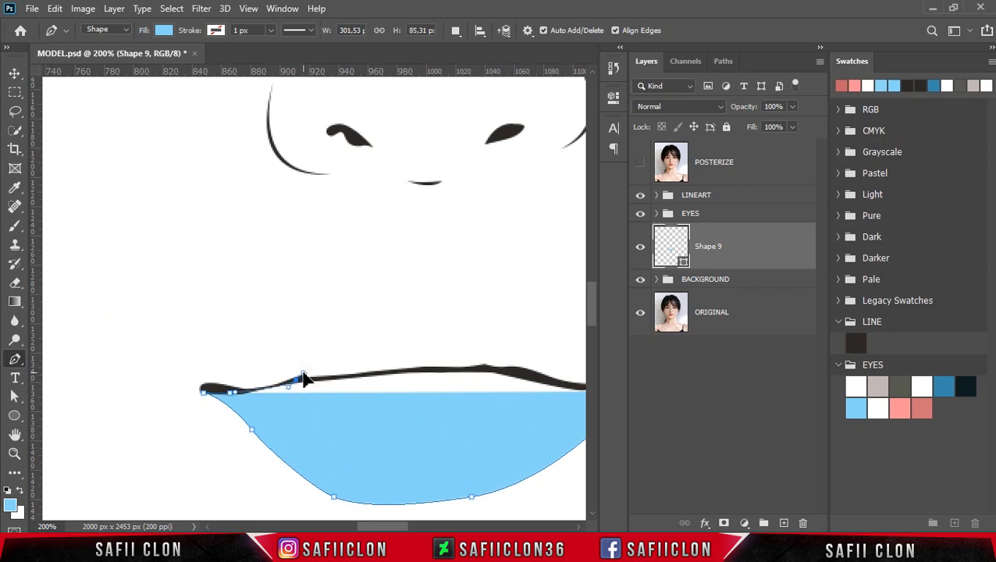
pyautogui.moveTo(401, 373); pyautogui.dragTo(412, 373)
pyautogui.moveTo(480, 369); pyautogui.dragTo(501, 372)
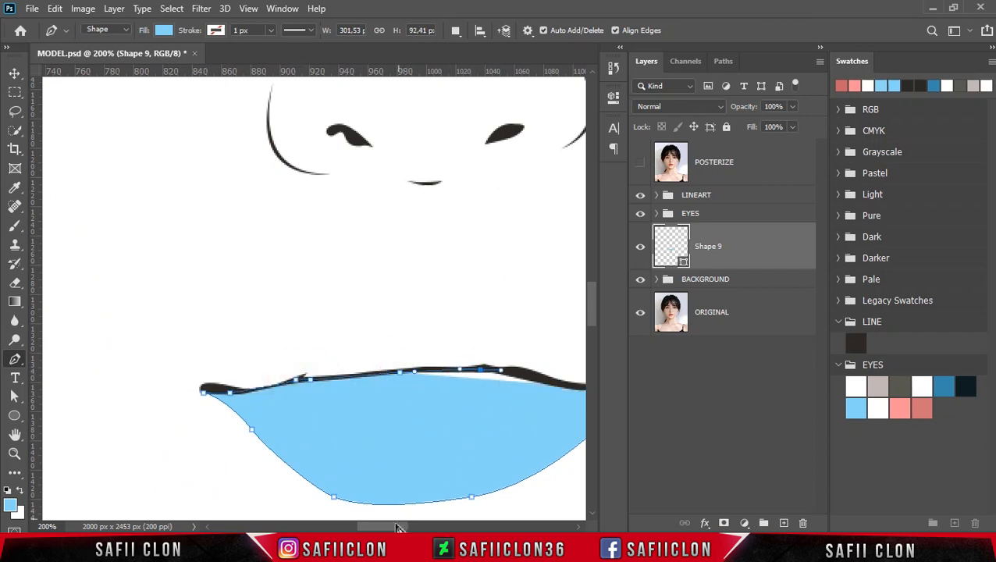
pyautogui.moveTo(397, 529); pyautogui.dragTo(413, 528)
pyautogui.click(398, 379)
pyautogui.click(434, 387)
pyautogui.click(453, 388)
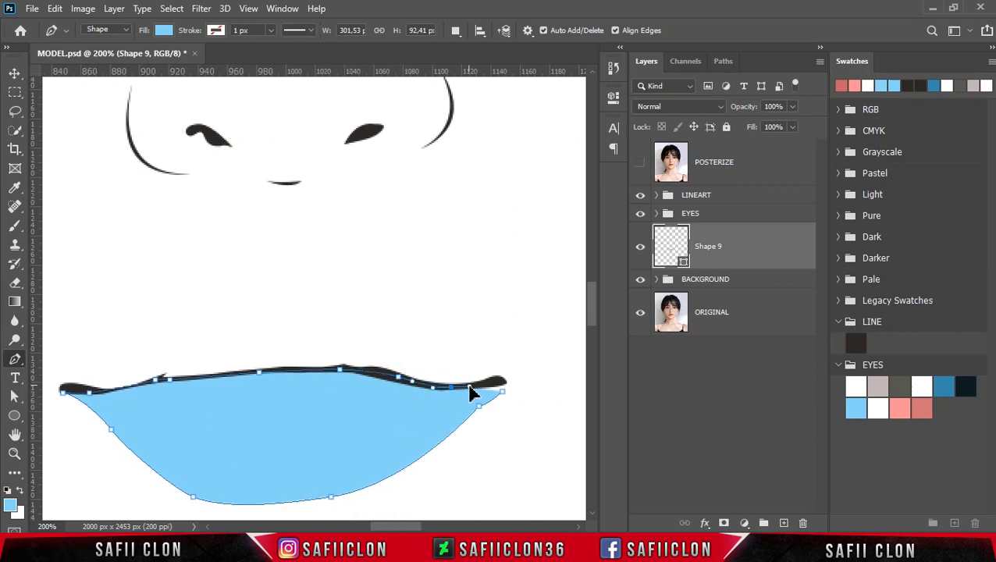
# Close the lower lip path at the right mouth corner using the POSTERIZE layer as reference, leaving that layer hidden.
pyautogui.click(640, 164)
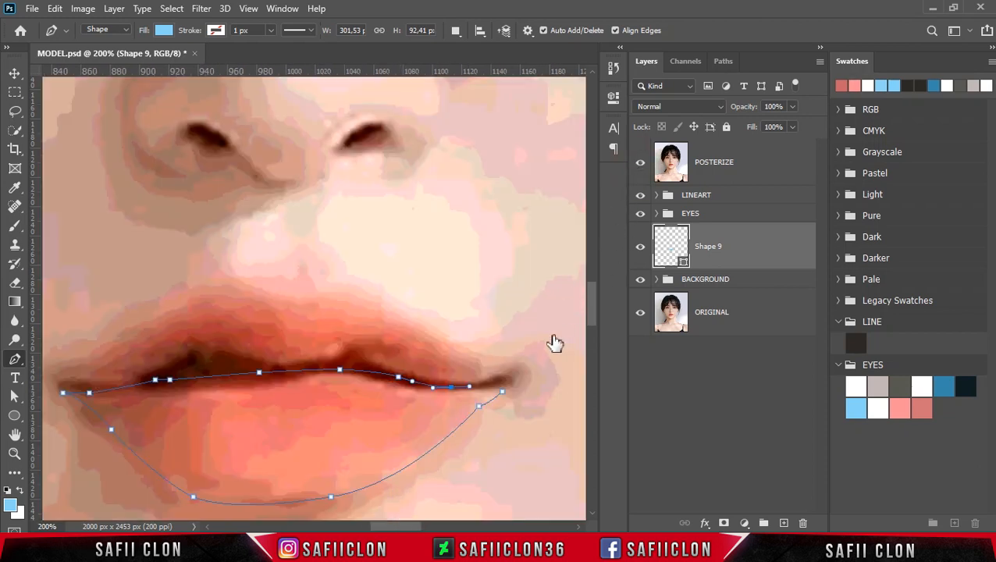
pyautogui.click(497, 382)
pyautogui.click(511, 379)
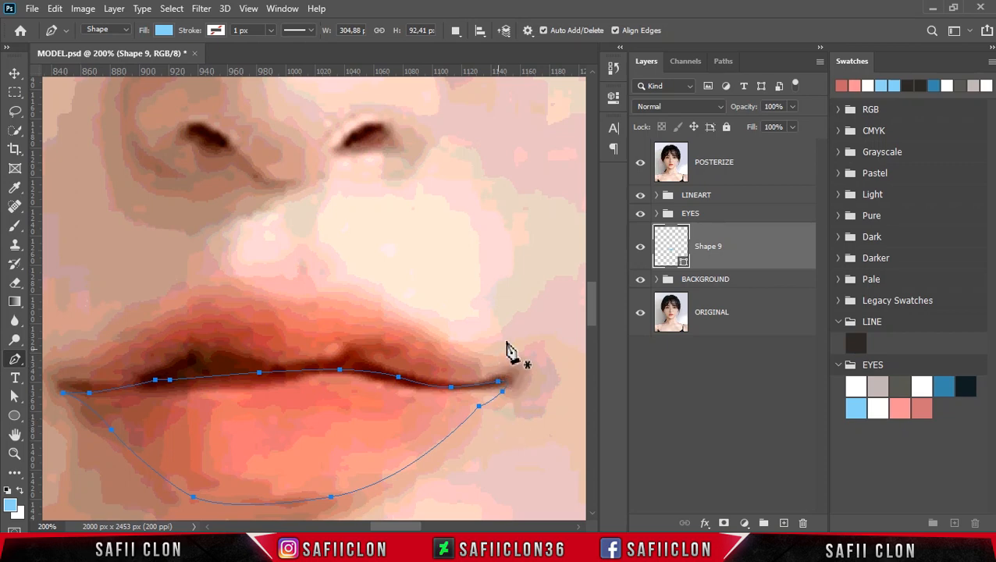
pyautogui.click(641, 169)
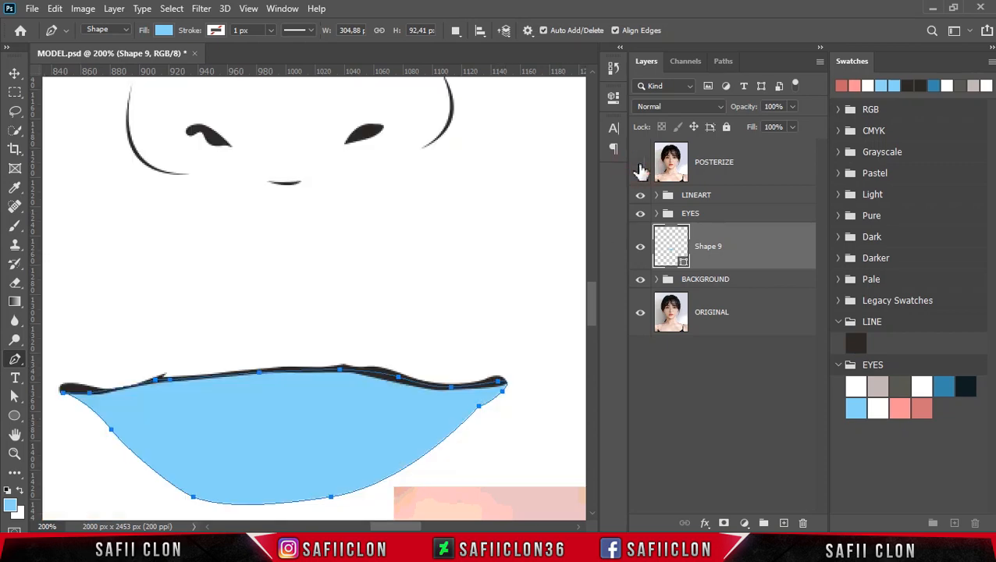
# Import the LIP.aco swatch file from the Vexel Potrait folder.
pyautogui.click(991, 62)
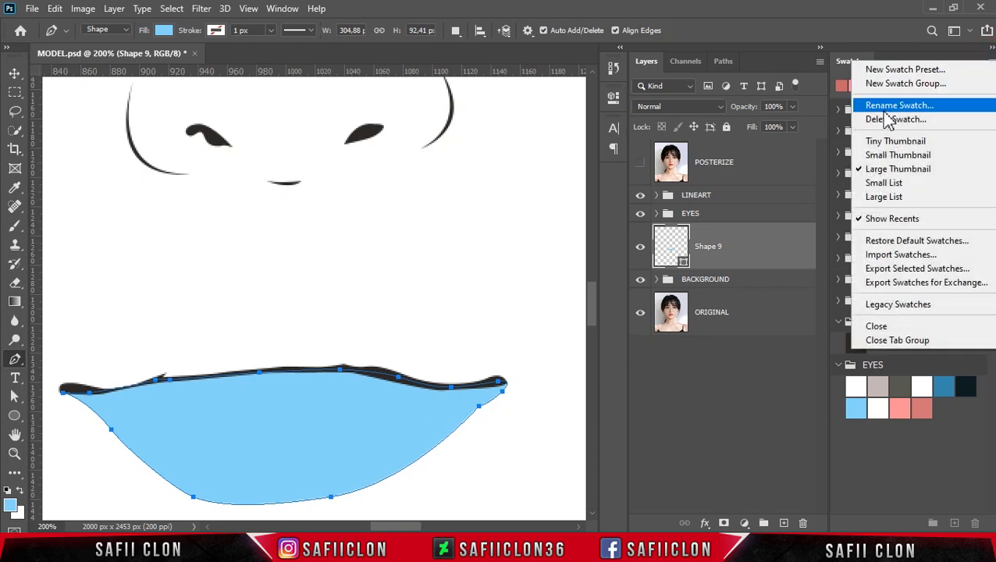
pyautogui.click(905, 256)
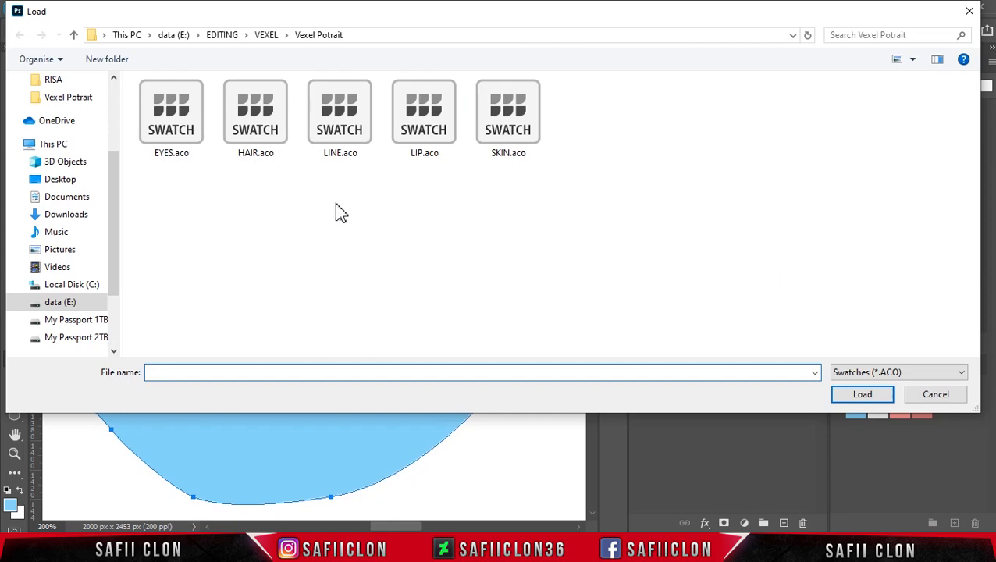
pyautogui.click(427, 121)
pyautogui.click(859, 397)
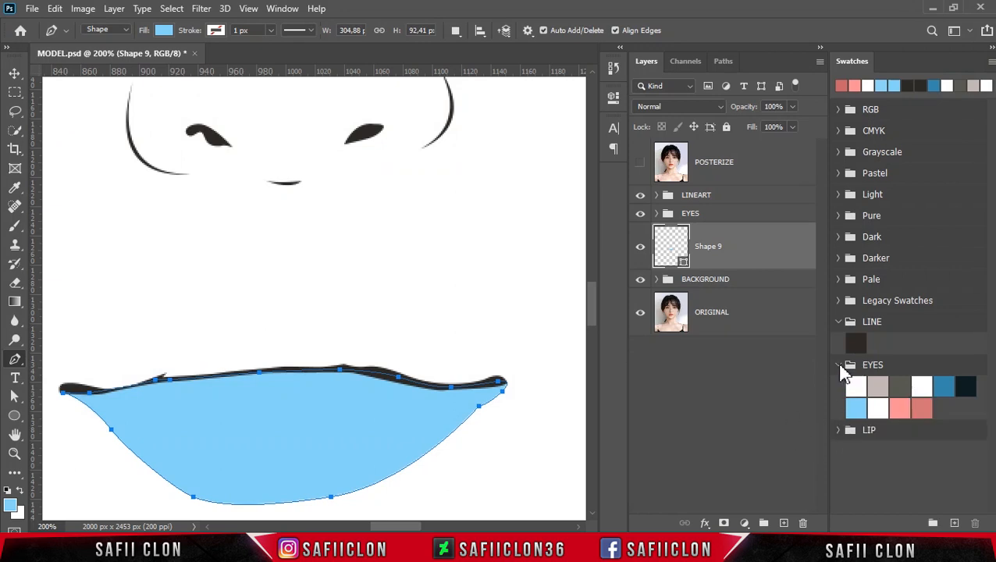
# Collapse the EYES and LINE swatch groups and expand the LIP group.
pyautogui.click(837, 364)
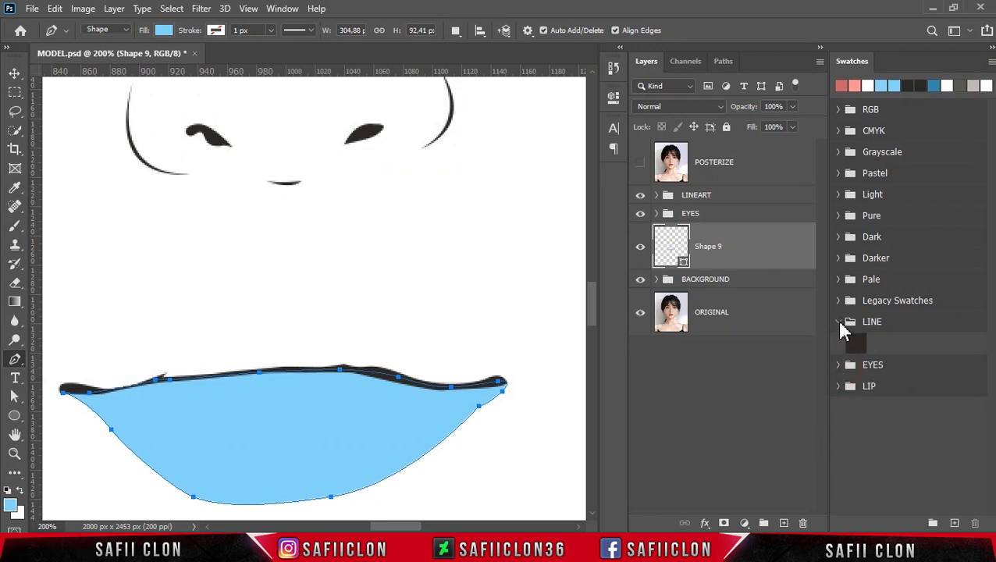
pyautogui.click(839, 323)
pyautogui.click(839, 365)
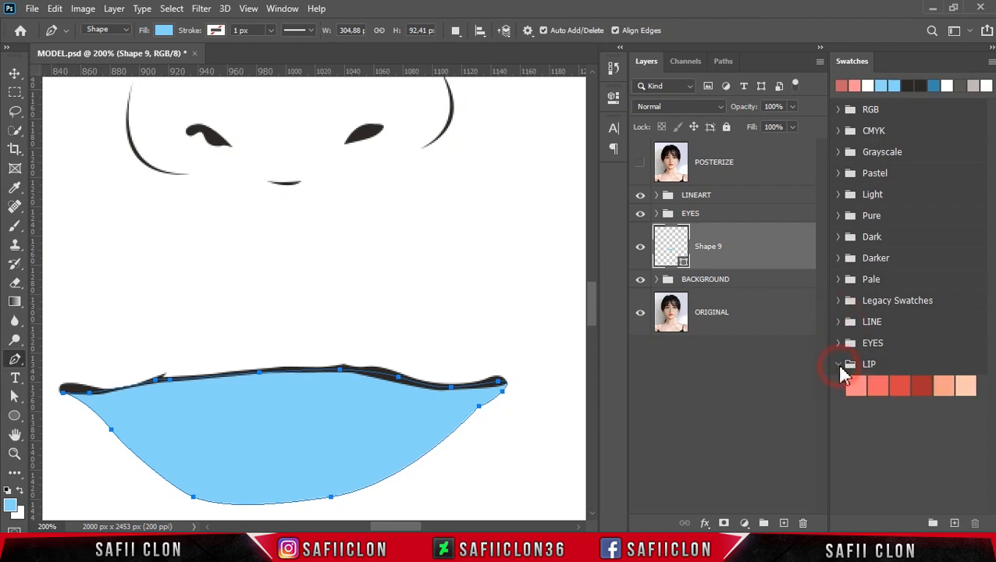
# Recolor the lower lip shape with the first LIP swatch, pink ff8989, and deselect its path.
pyautogui.doubleClick(683, 264)
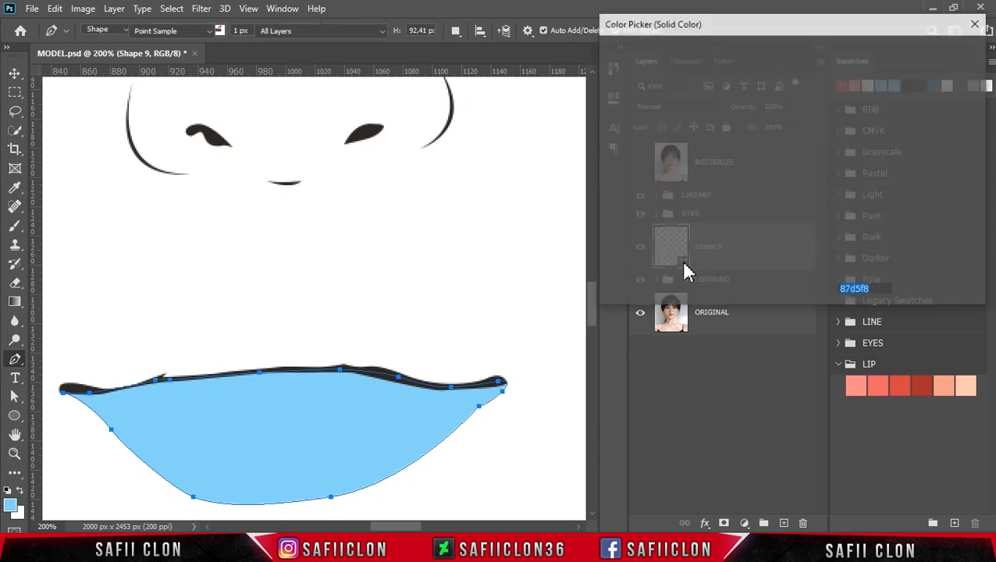
pyautogui.click(855, 386)
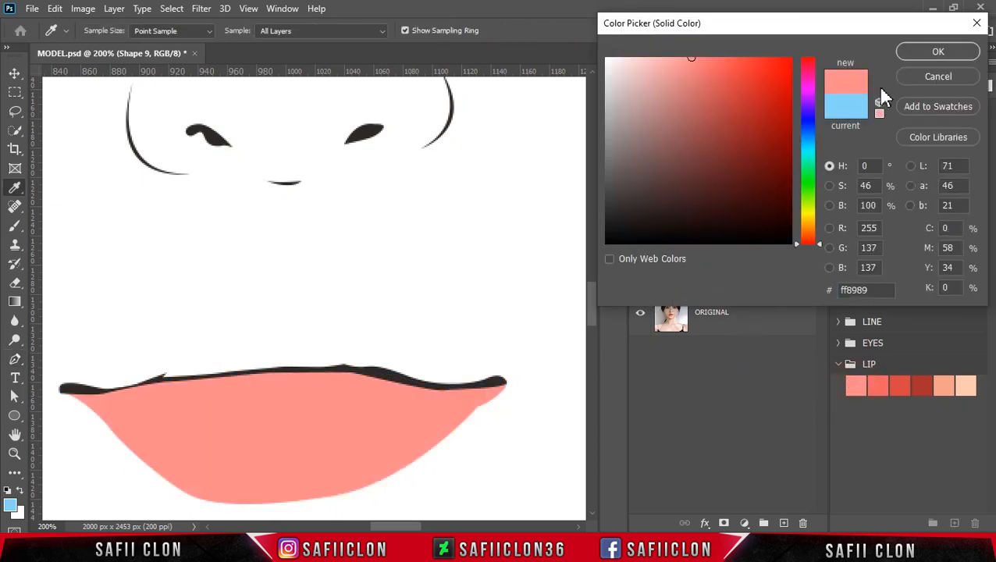
pyautogui.click(911, 54)
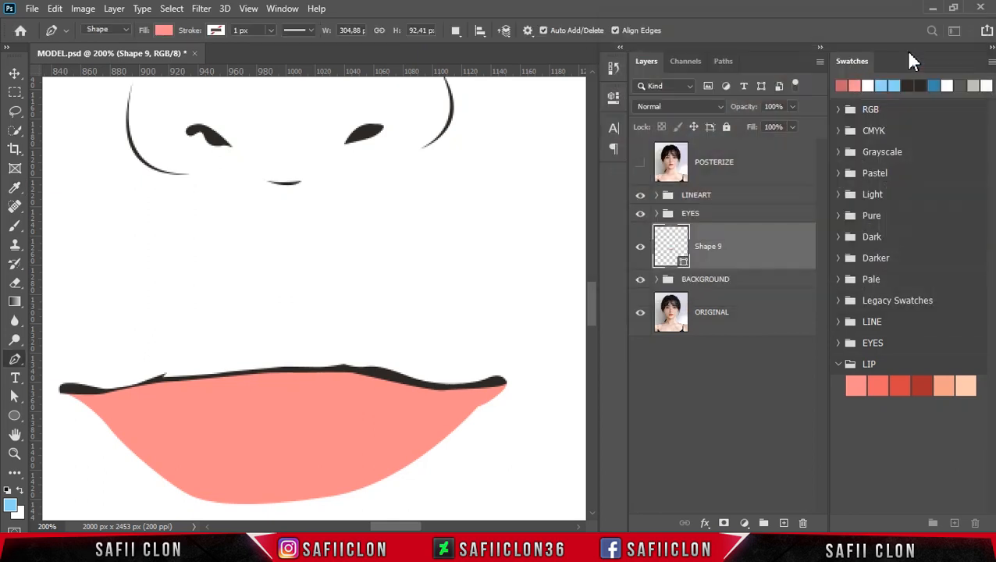
pyautogui.click(745, 240)
pyautogui.click(455, 31)
pyautogui.press('Escape')
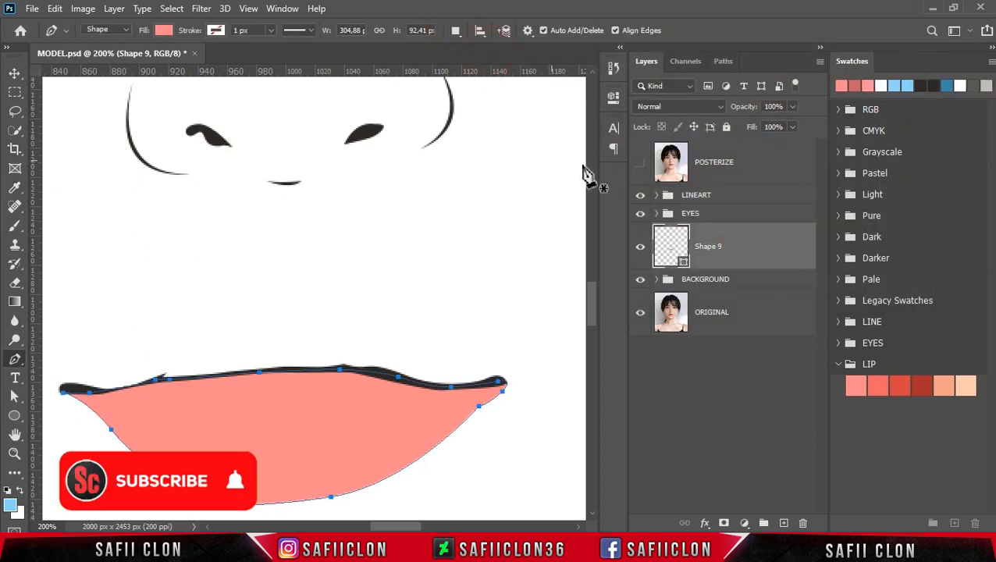
# Show the POSTERIZE layer and trace the upper lip's upper contour as a new shape from the right mouth corner around the left one.
pyautogui.click(641, 165)
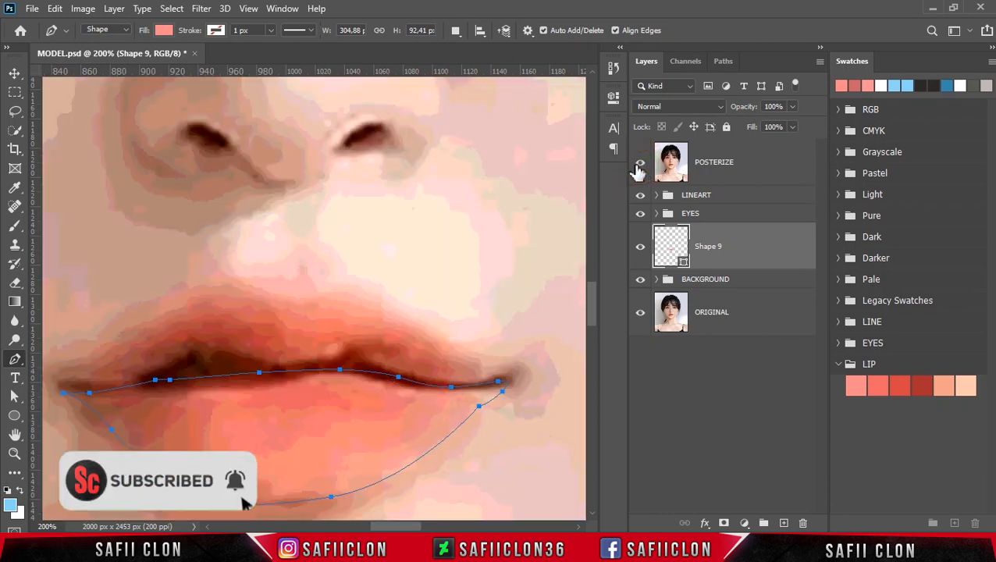
pyautogui.click(493, 387)
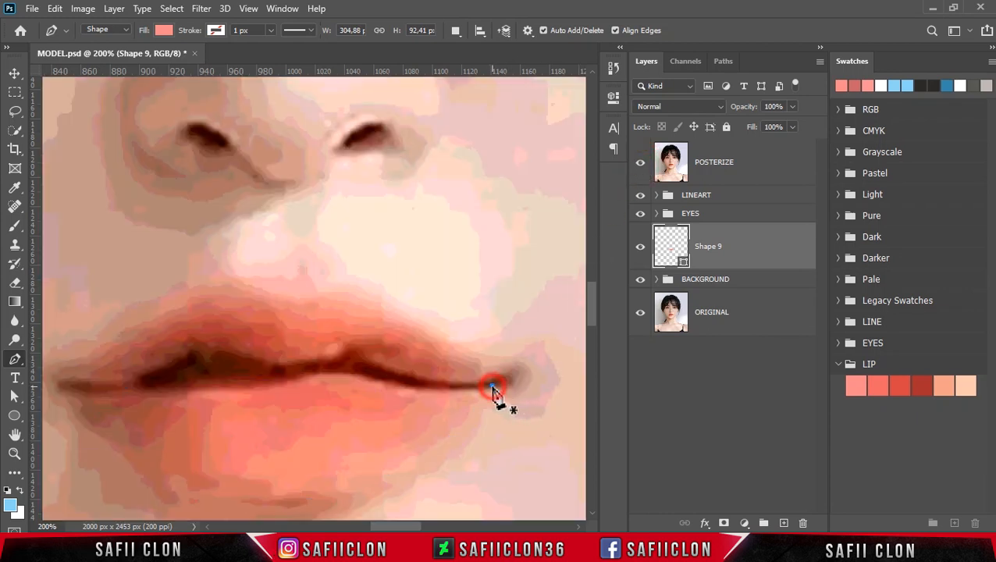
pyautogui.moveTo(517, 366); pyautogui.dragTo(491, 353)
pyautogui.moveTo(428, 332); pyautogui.dragTo(401, 318)
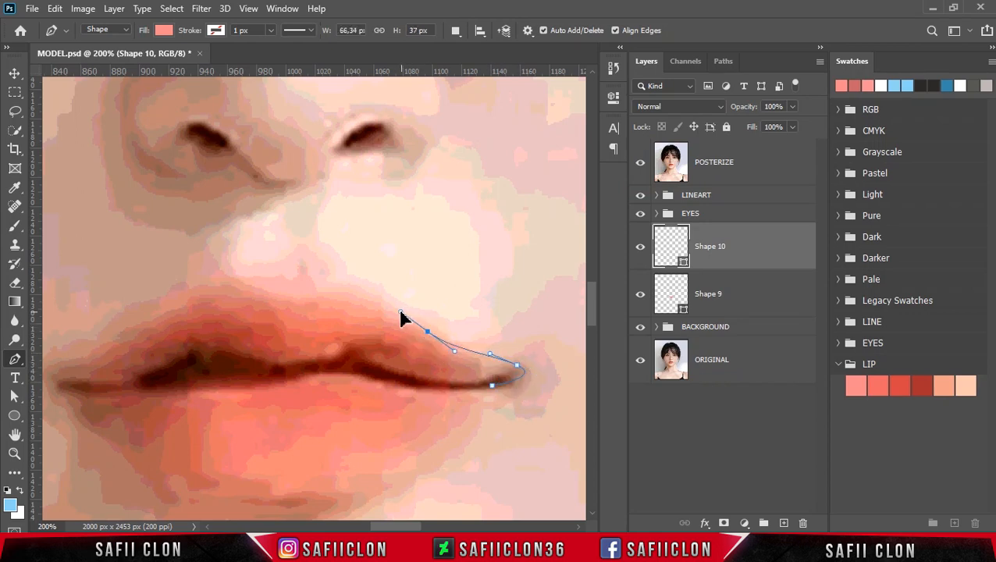
pyautogui.moveTo(306, 293); pyautogui.dragTo(244, 278)
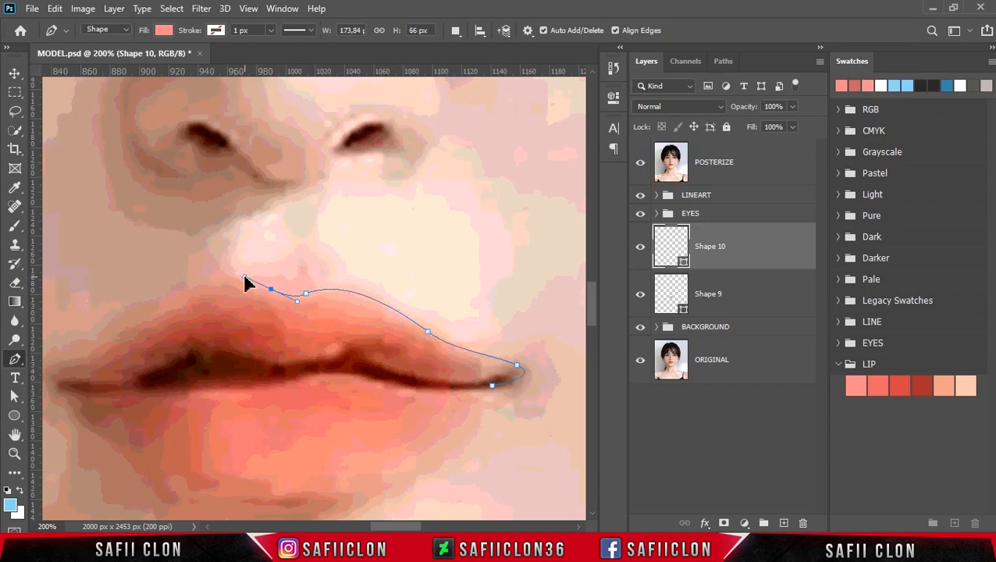
pyautogui.moveTo(157, 312); pyautogui.dragTo(125, 338)
pyautogui.moveTo(389, 525); pyautogui.dragTo(373, 525)
pyautogui.moveTo(211, 369); pyautogui.dragTo(183, 365)
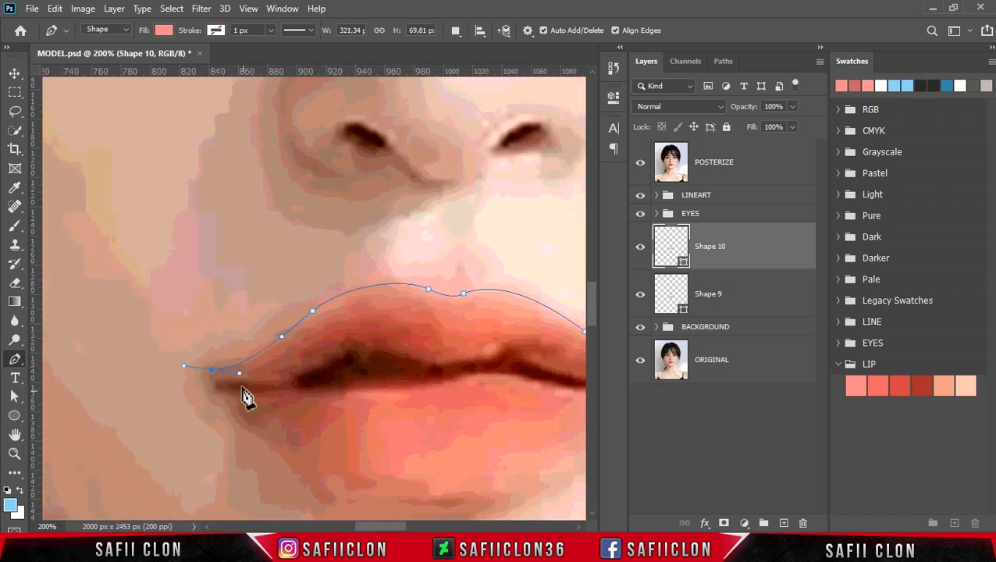
pyautogui.keyDown('alt'); pyautogui.click(210, 369); pyautogui.keyUp('alt')
pyautogui.moveTo(206, 387); pyautogui.dragTo(310, 391)
# Hide the POSTERIZE layer and close the upper lip path along the mouth line, giving a shape about 323 px wide and 75 px high.
pyautogui.click(640, 162)
pyautogui.click(310, 381)
pyautogui.click(376, 375)
pyautogui.moveTo(479, 369); pyautogui.dragTo(511, 370)
pyautogui.click(540, 374)
pyautogui.moveTo(387, 525); pyautogui.dragTo(402, 526)
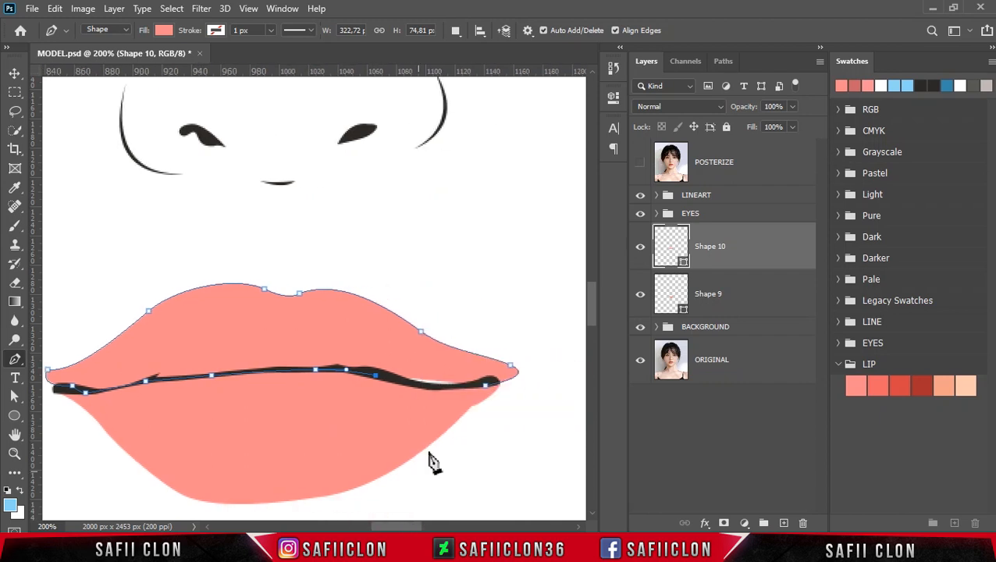
pyautogui.moveTo(418, 386); pyautogui.dragTo(424, 385)
pyautogui.click(470, 385)
pyautogui.click(485, 386)
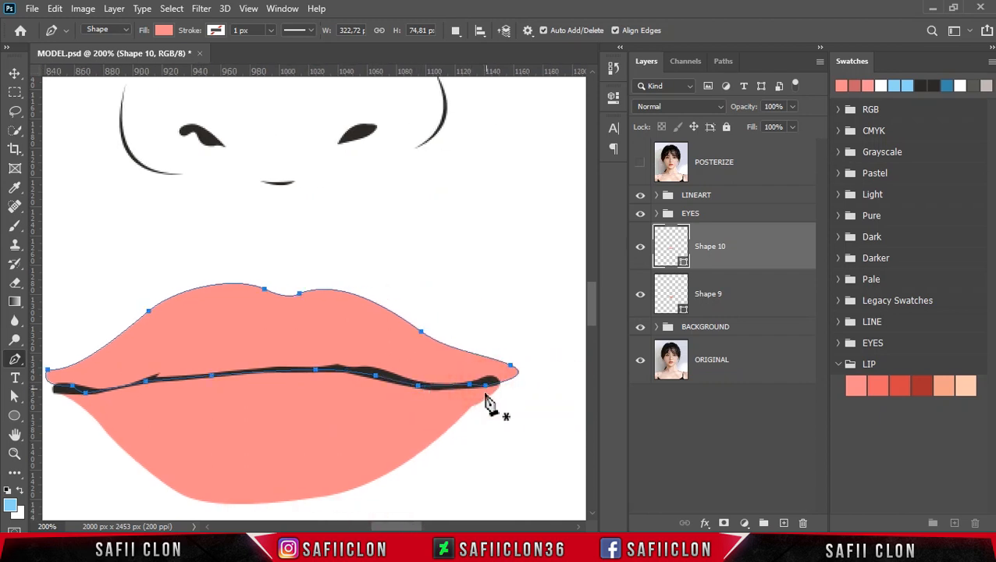
# Refine the upper lip's right corner by adjusting its curve handle and adding anchor points near the end of the mouth line.
pyautogui.keyDown('ctrl'); pyautogui.click(511, 366); pyautogui.keyUp('ctrl')
pyautogui.moveTo(535, 376); pyautogui.dragTo(529, 372)
pyautogui.click(512, 374)
pyautogui.click(502, 380)
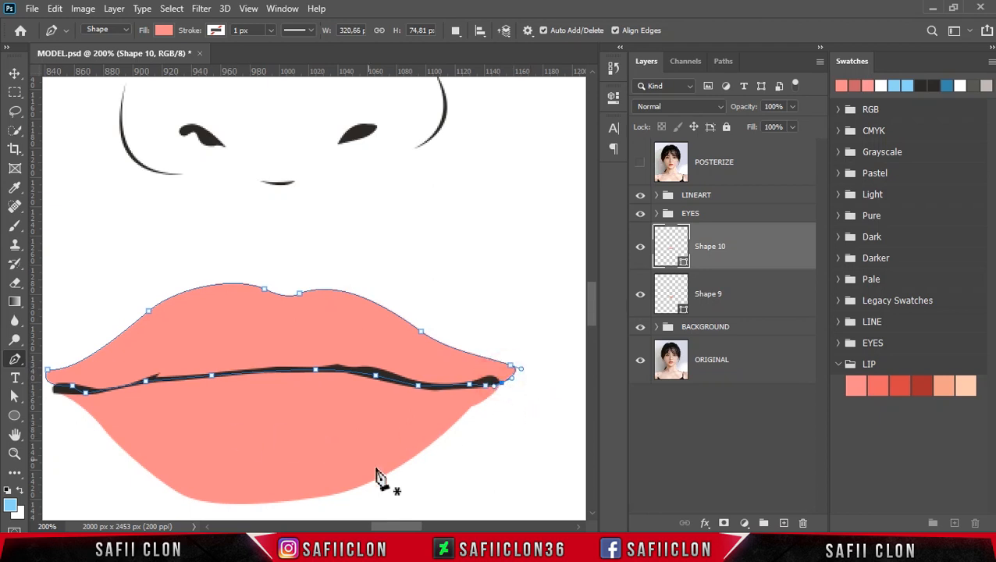
# Refine the upper lip's left corner and the left anchor of its cupid's bow, comparing the outline with the POSTERIZE layer.
pyautogui.hscroll(-2, 234, 449)
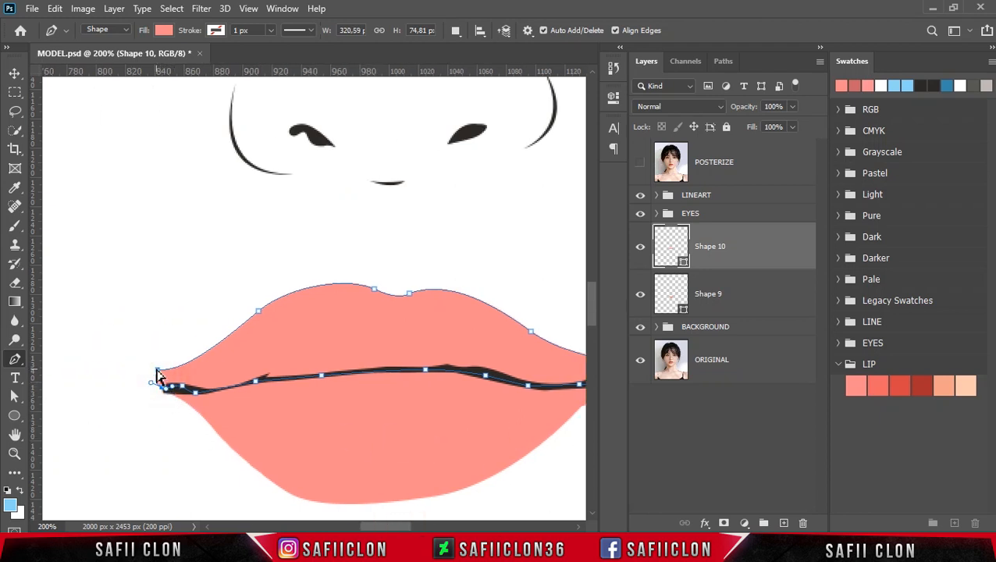
pyautogui.keyDown('ctrl'); pyautogui.click(374, 290); pyautogui.keyUp('ctrl')
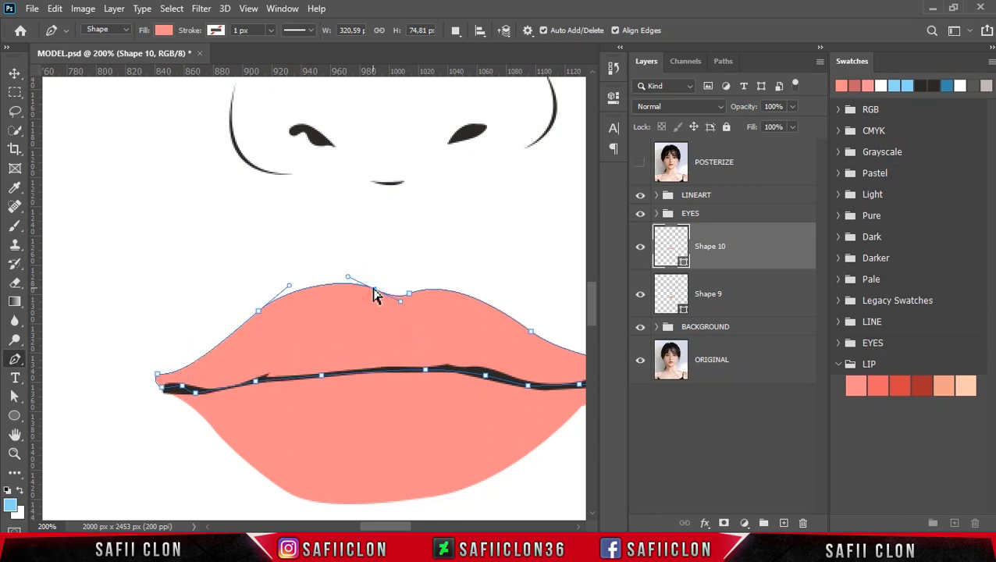
pyautogui.moveTo(374, 288); pyautogui.dragTo(404, 306)
pyautogui.click(640, 164)
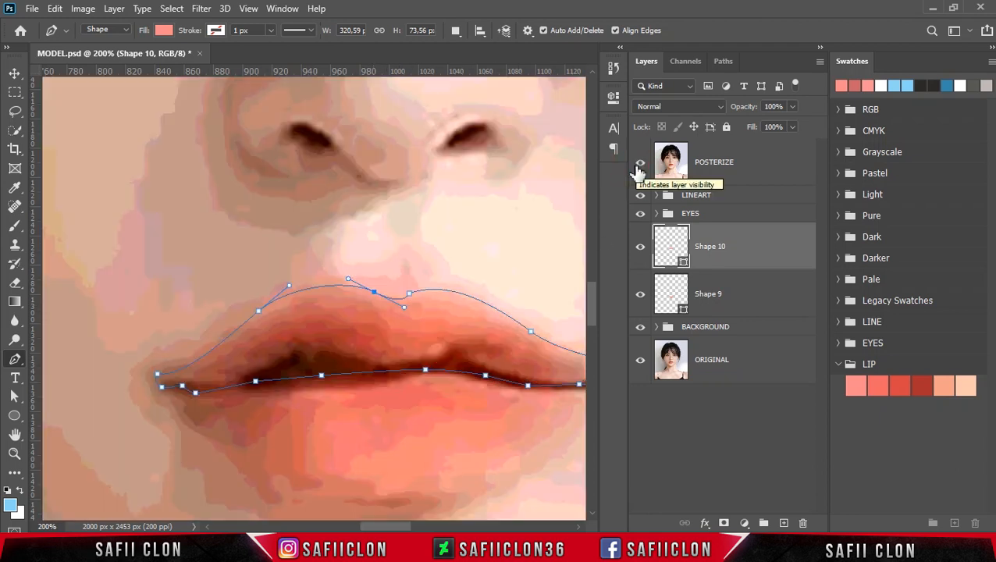
pyautogui.click(640, 164)
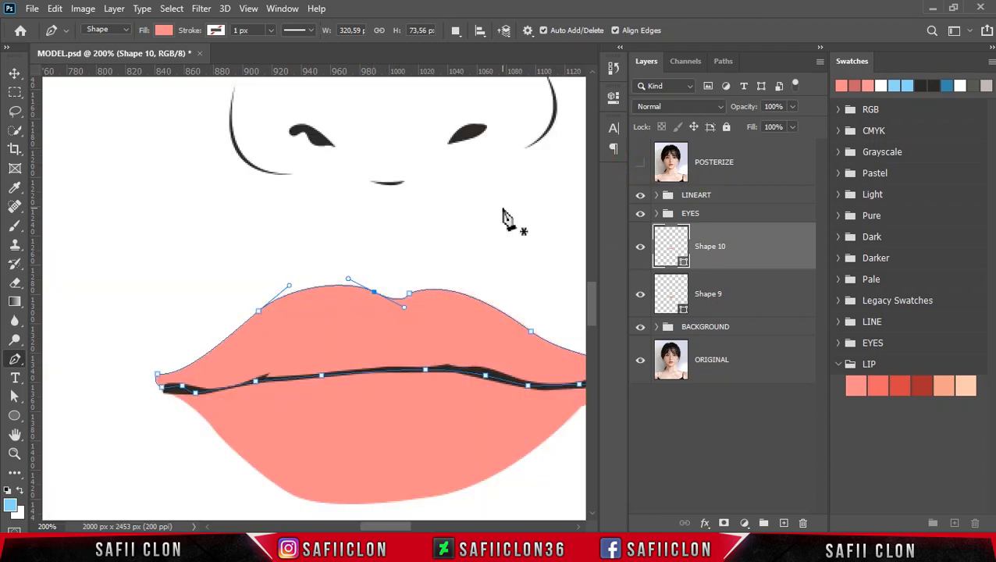
# Rename the upper lip shape layer as UP.
pyautogui.hotkey('ctrl', '-')
pyautogui.hotkey('ctrl', '-')
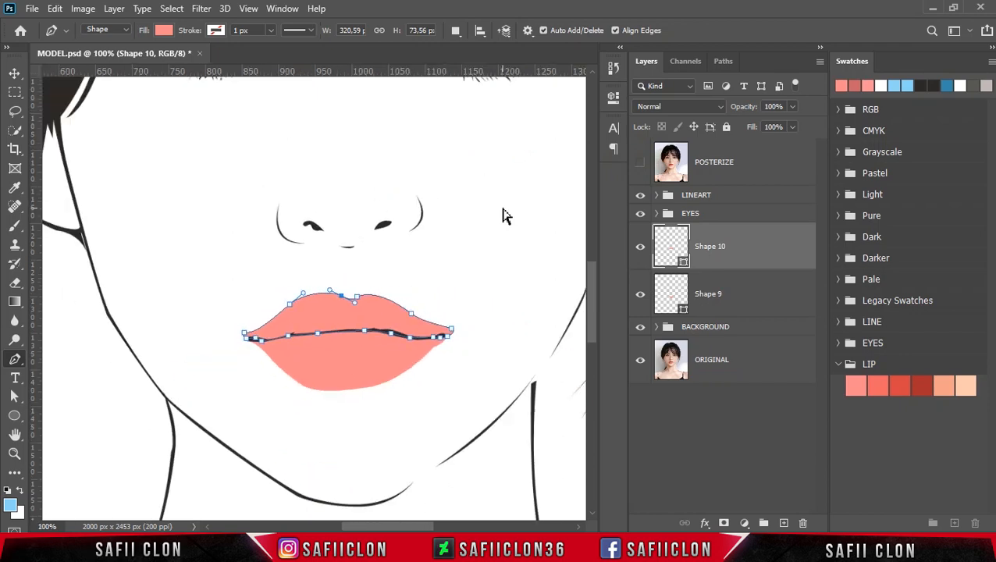
pyautogui.hotkey('ctrl', '-')
pyautogui.hotkey('ctrl', '-')
pyautogui.hotkey('ctrl', '+')
pyautogui.hotkey('ctrl', '+')
pyautogui.hotkey('ctrl', '+')
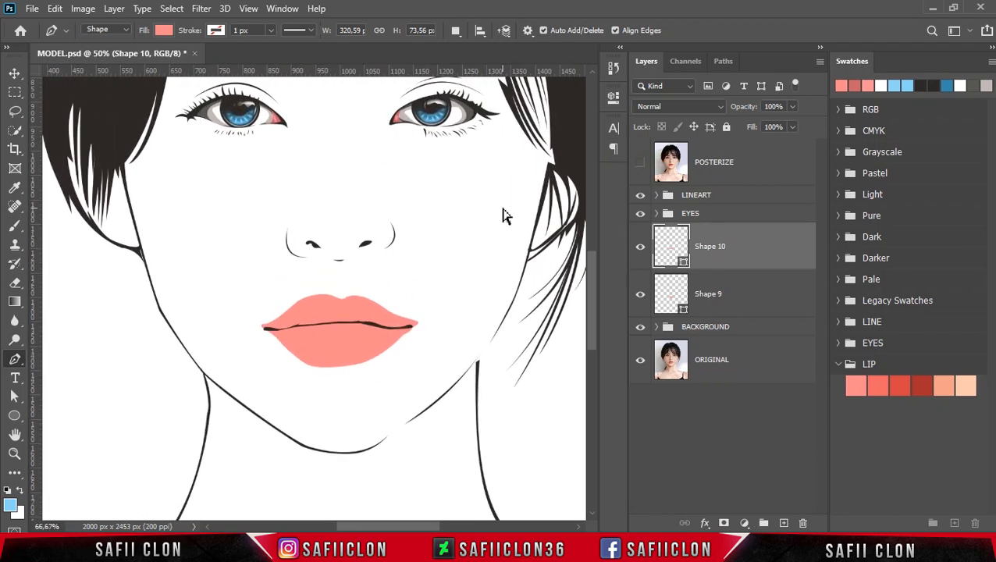
pyautogui.doubleClick(719, 248)
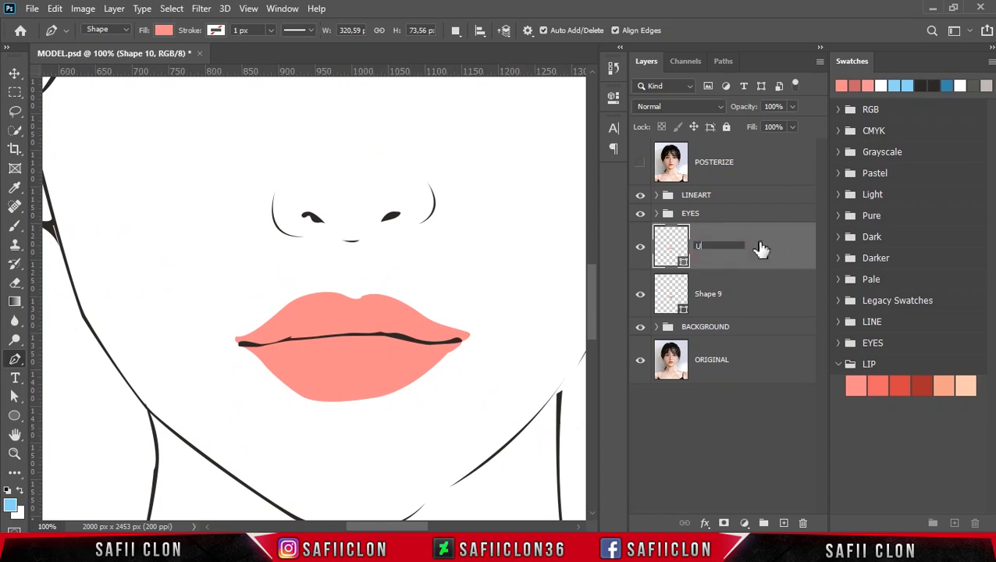
pyautogui.press('Return')
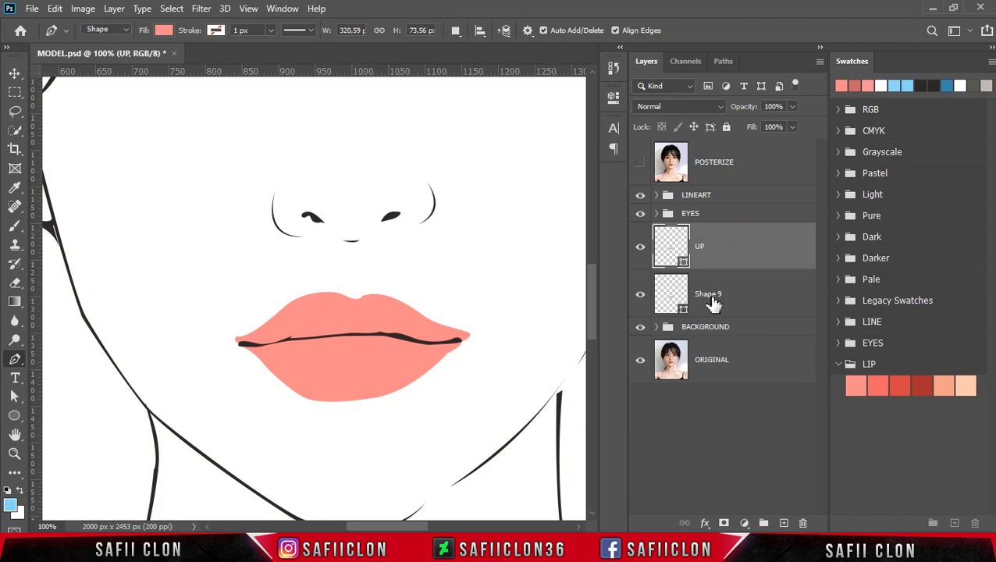
# Rename the lower lip shape layer as DOWN.
pyautogui.click(708, 304)
pyautogui.doubleClick(709, 293)
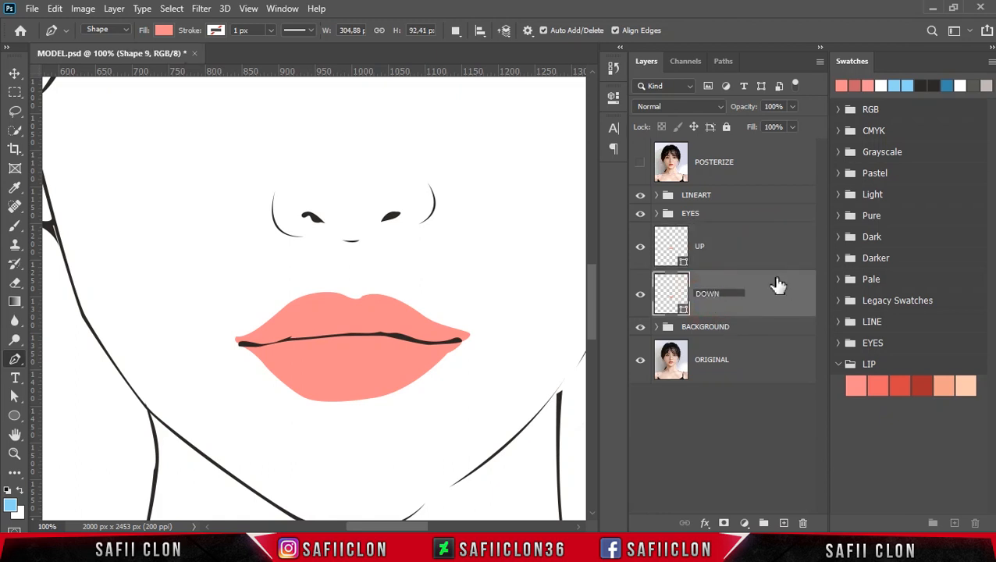
pyautogui.click(782, 289)
pyautogui.click(727, 301)
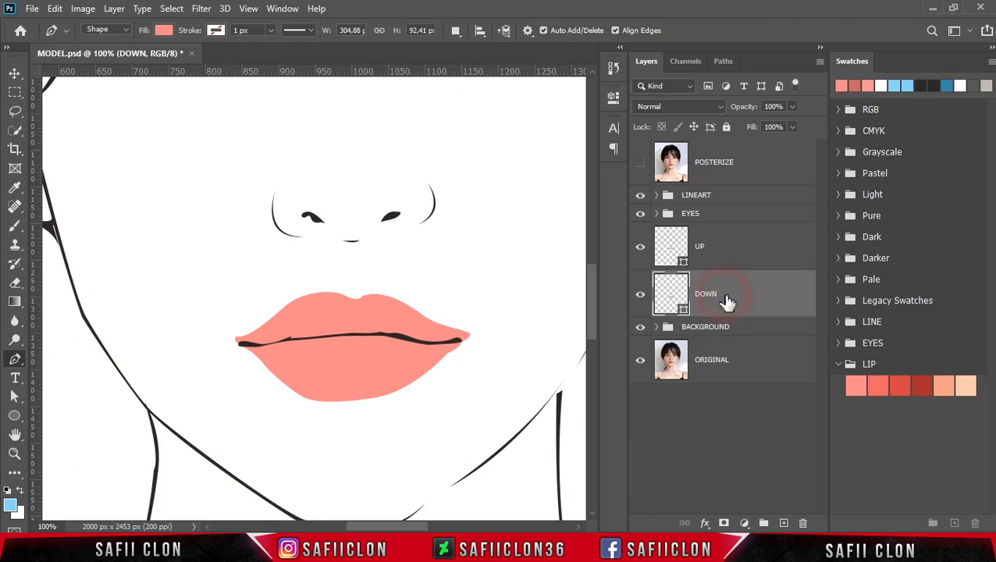
# Set the pen to draw on a new layer and trace the first lower-lip shade's inner edge over the POSTERIZE layer, from the right mouth corner.
pyautogui.click(455, 32)
pyautogui.click(469, 45)
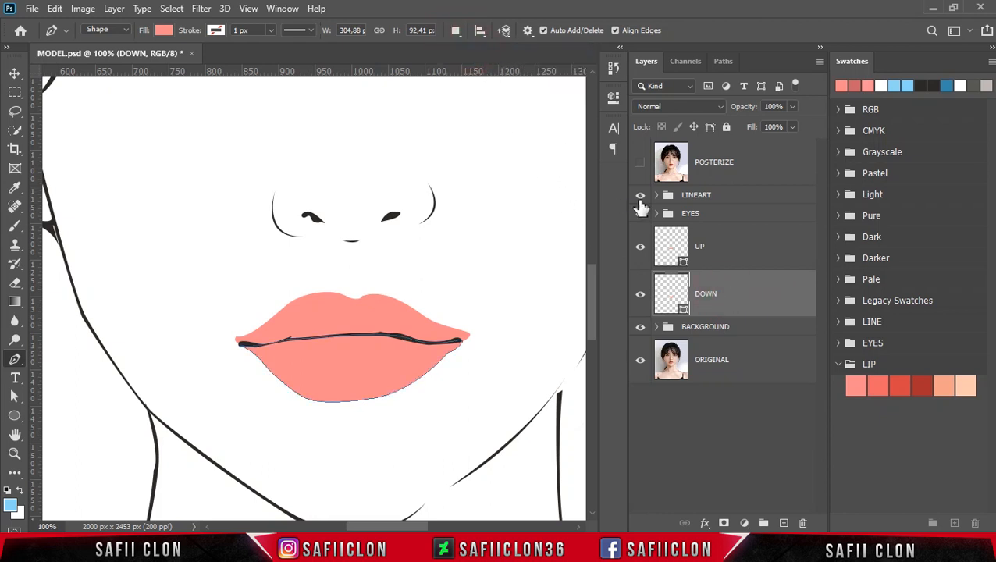
pyautogui.click(640, 163)
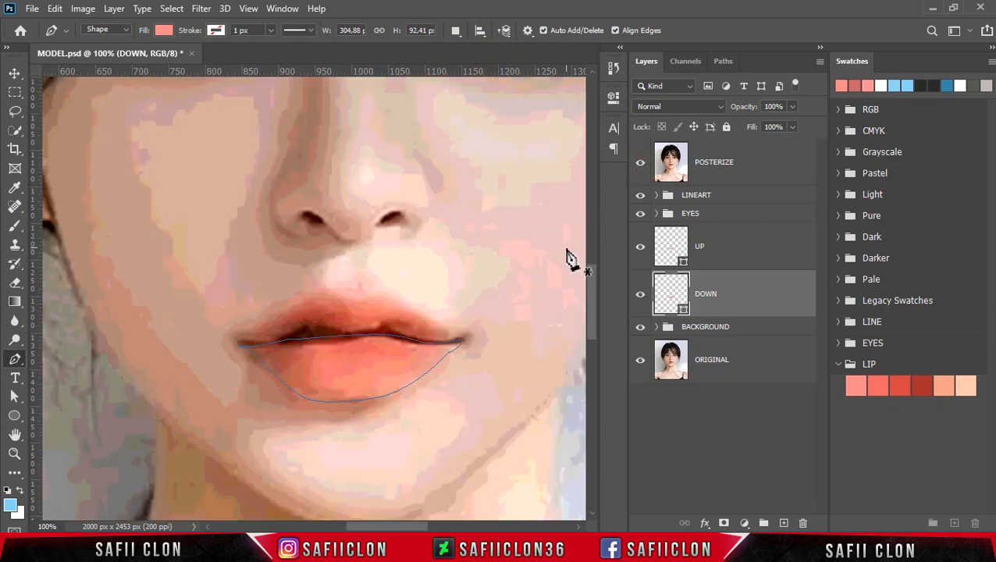
pyautogui.click(465, 346)
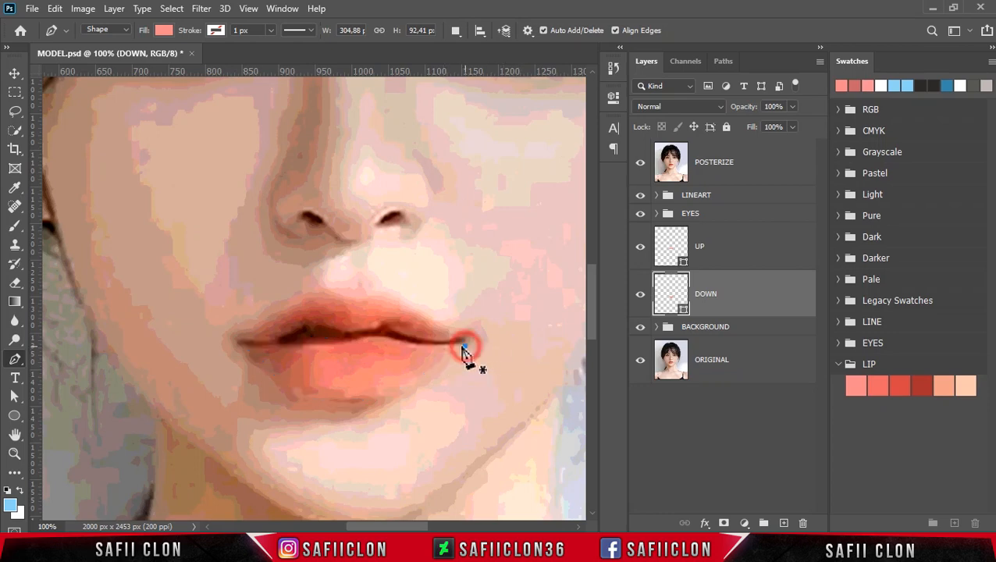
pyautogui.click(411, 345)
pyautogui.click(394, 341)
pyautogui.moveTo(365, 357); pyautogui.dragTo(374, 399)
pyautogui.click(643, 168)
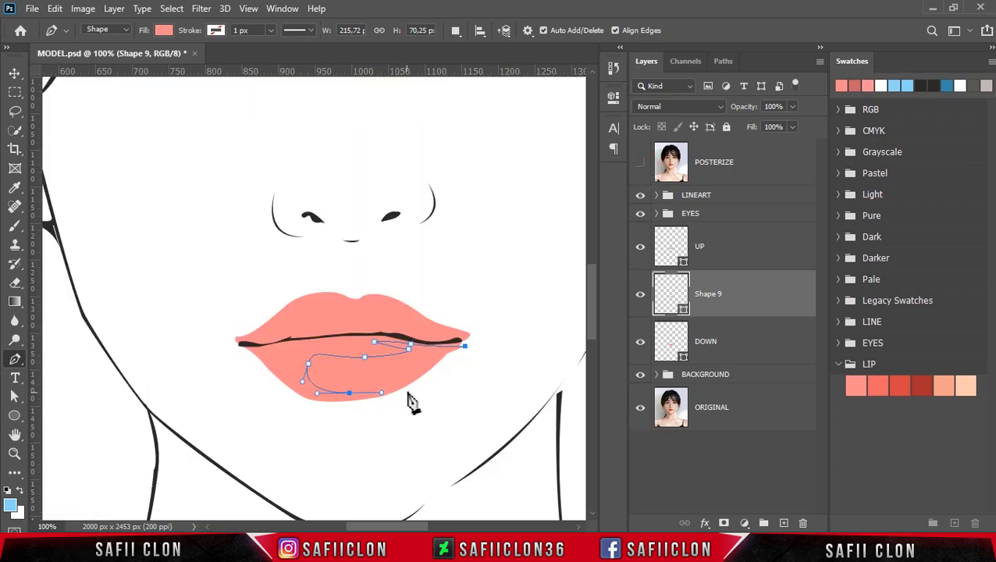
# Close the first shade shape loosely around the outside of the lower lip, about 357 px wide and 160 px high.
pyautogui.moveTo(410, 385); pyautogui.dragTo(417, 381)
pyautogui.moveTo(338, 420); pyautogui.dragTo(220, 331)
pyautogui.moveTo(239, 325); pyautogui.dragTo(278, 314)
pyautogui.moveTo(338, 314); pyautogui.dragTo(492, 330)
pyautogui.click(465, 346)
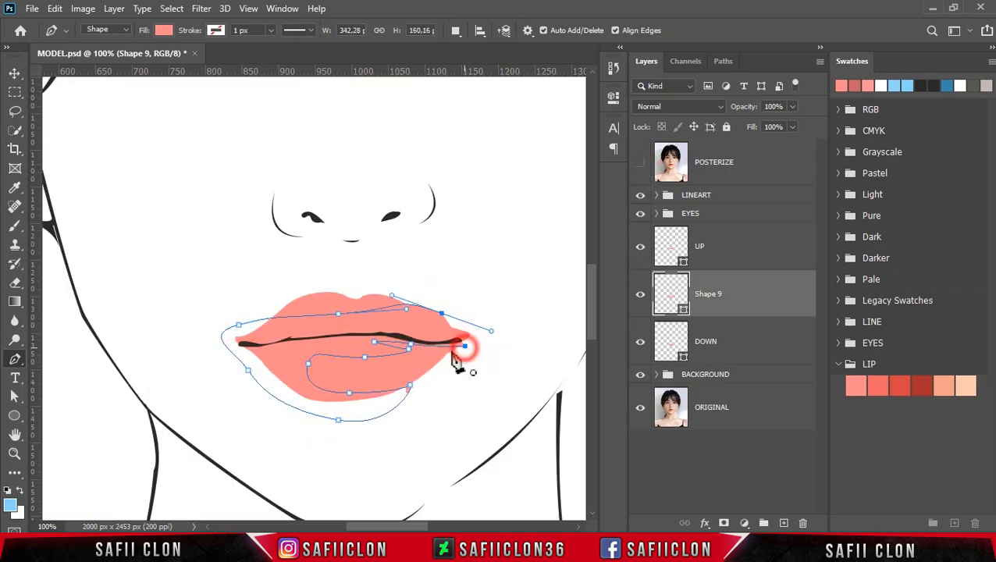
# Clip the first shade shape to the DOWN layer and fill it with the second LIP swatch, ef6565.
pyautogui.rightClick(739, 299)
pyautogui.click(751, 281)
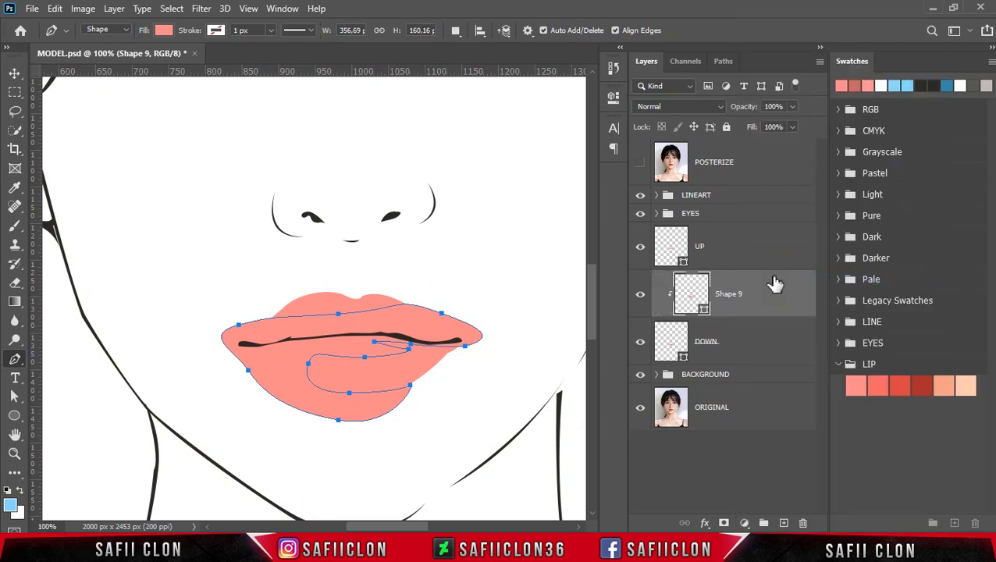
pyautogui.doubleClick(705, 315)
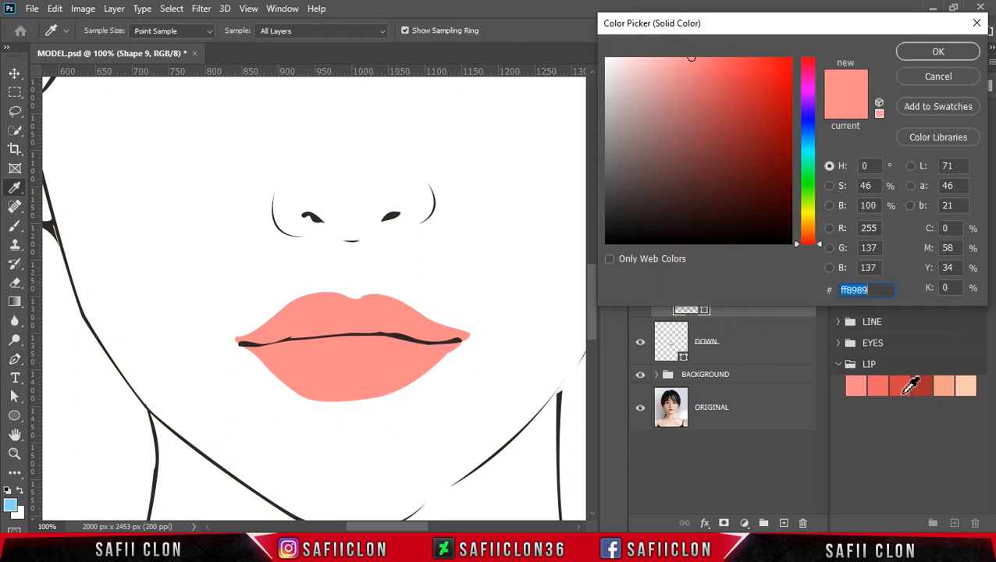
pyautogui.click(880, 384)
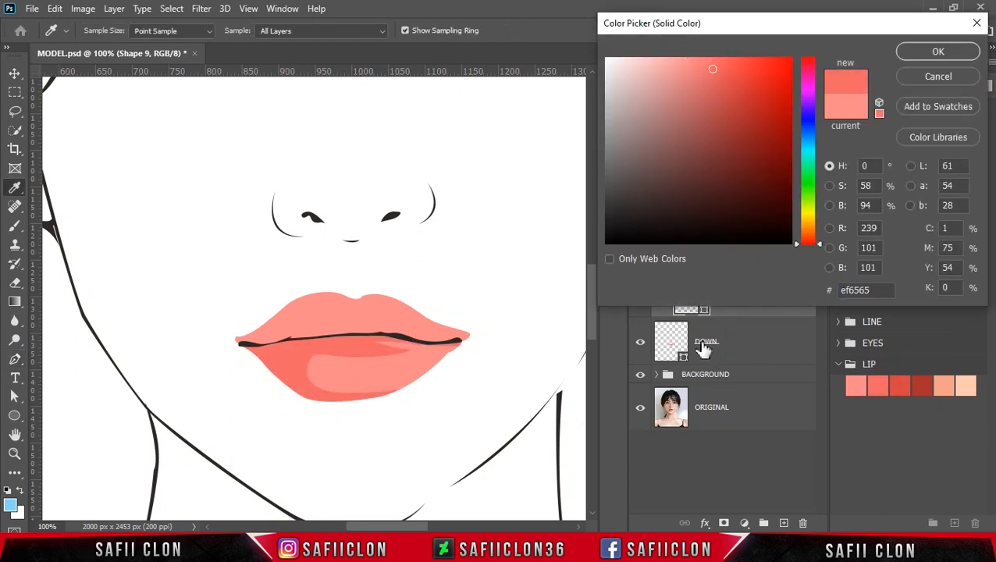
pyautogui.click(915, 57)
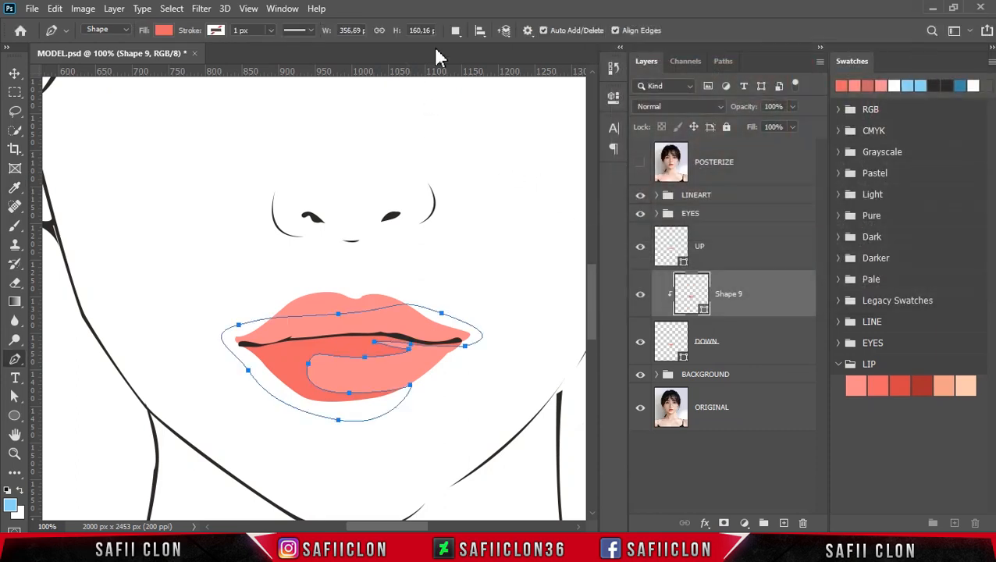
# Start the second lower-lip shade as a new shape layer, tracing just under the mouth line from the right corner toward the center.
pyautogui.click(456, 30)
pyautogui.click(468, 50)
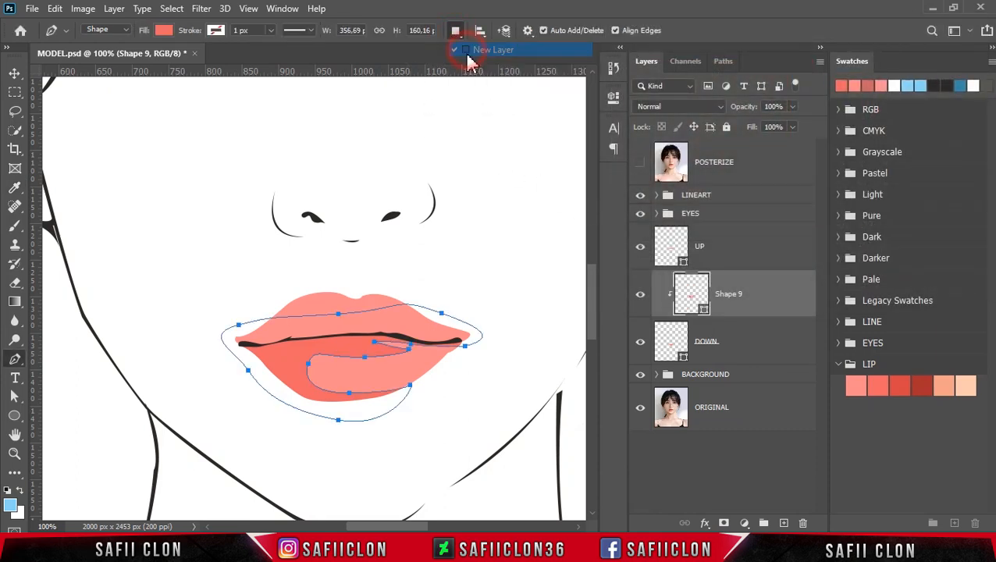
pyautogui.click(641, 166)
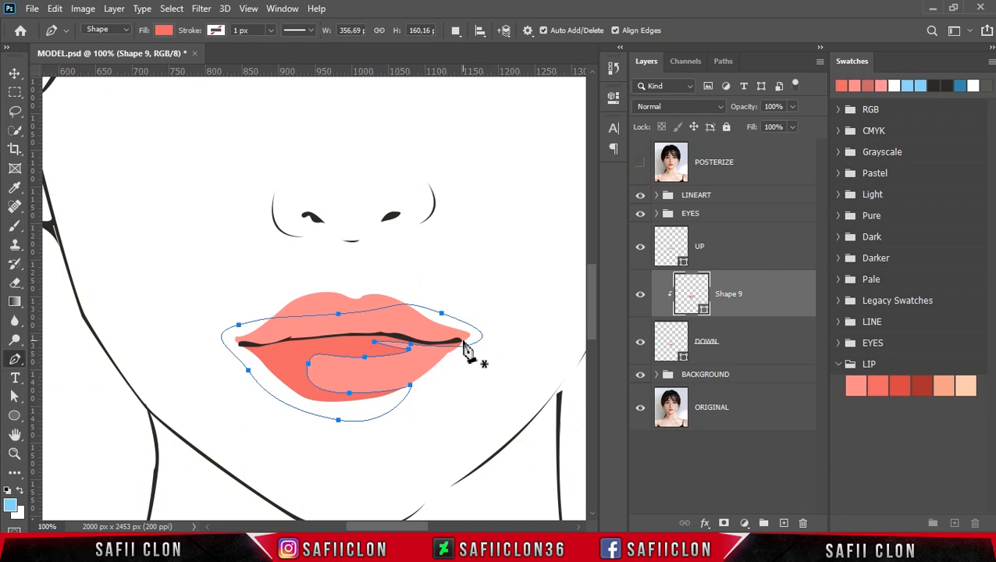
pyautogui.click(463, 340)
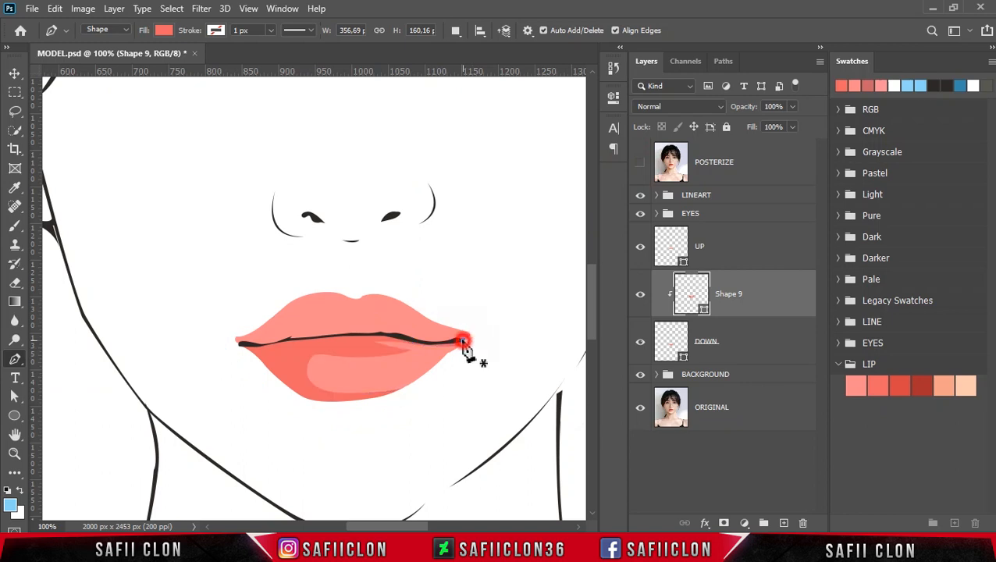
pyautogui.moveTo(445, 343); pyautogui.dragTo(440, 344)
pyautogui.click(429, 343)
pyautogui.click(408, 343)
pyautogui.click(391, 341)
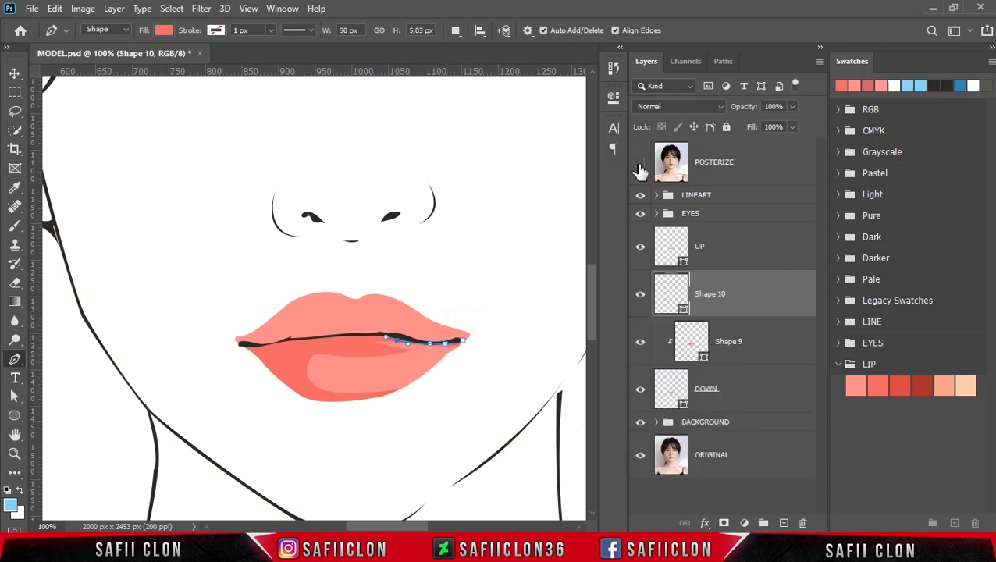
# Continue the second shade's edge along the mouth line to the left using the POSTERIZE layer, then curve it down into the lower lip.
pyautogui.click(640, 164)
pyautogui.click(360, 341)
pyautogui.click(344, 343)
pyautogui.click(324, 345)
pyautogui.click(312, 345)
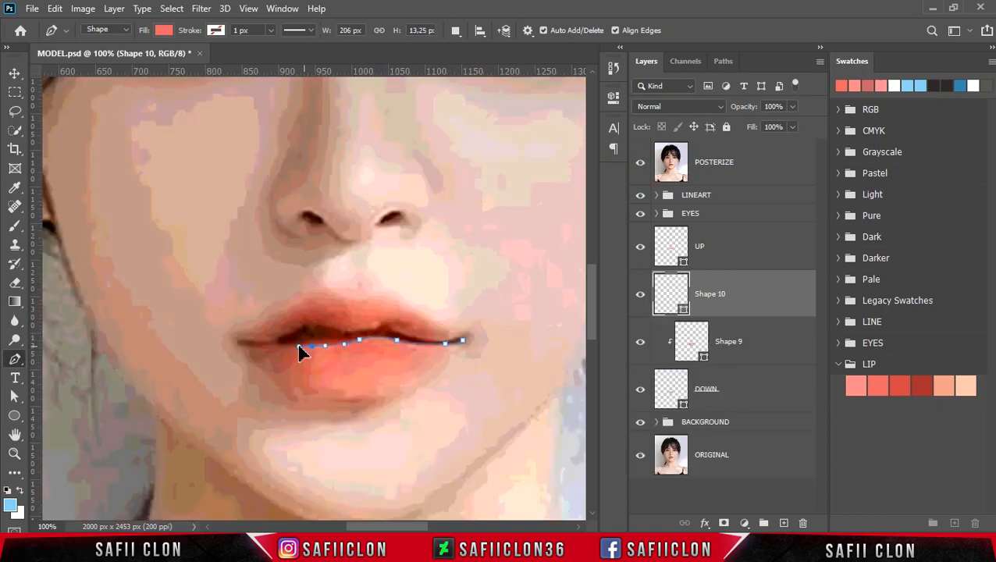
pyautogui.moveTo(313, 353)
pyautogui.mouseDown()
pyautogui.moveTo(324, 354)
pyautogui.moveTo(295, 355)
pyautogui.mouseUp()
pyautogui.click(641, 164)
pyautogui.moveTo(306, 350); pyautogui.dragTo(308, 363)
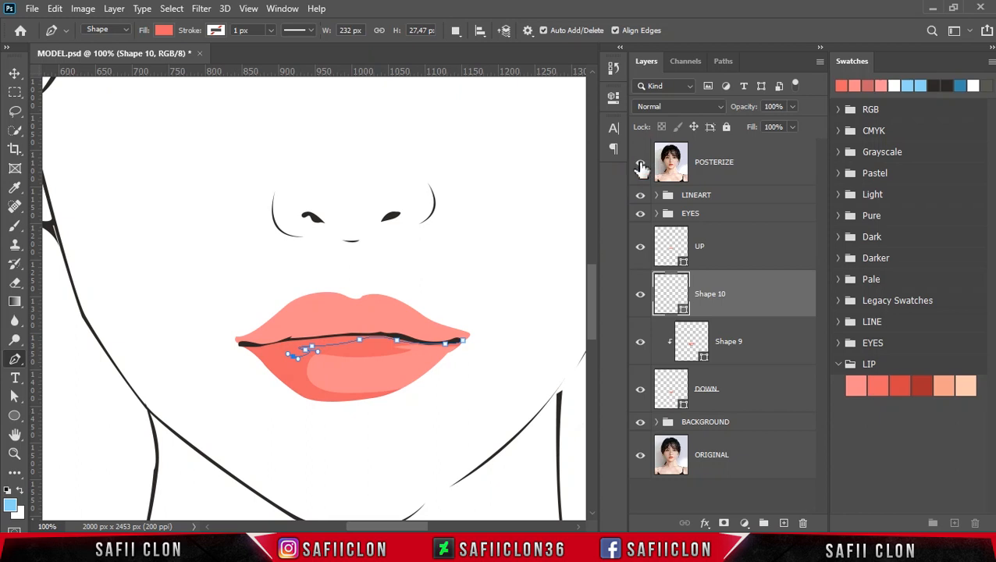
# Curve the second shade along the lip's lower edge and close it around the mouth, about 426 px wide and 166 px high.
pyautogui.click(641, 165)
pyautogui.click(641, 165)
pyautogui.moveTo(327, 395); pyautogui.dragTo(427, 386)
pyautogui.moveTo(349, 417); pyautogui.dragTo(278, 414)
pyautogui.moveTo(240, 390); pyautogui.dragTo(223, 372)
pyautogui.moveTo(207, 329); pyautogui.dragTo(284, 307)
pyautogui.moveTo(286, 305); pyautogui.dragTo(405, 305)
pyautogui.moveTo(407, 304); pyautogui.dragTo(469, 350)
pyautogui.click(469, 353)
pyautogui.click(463, 342)
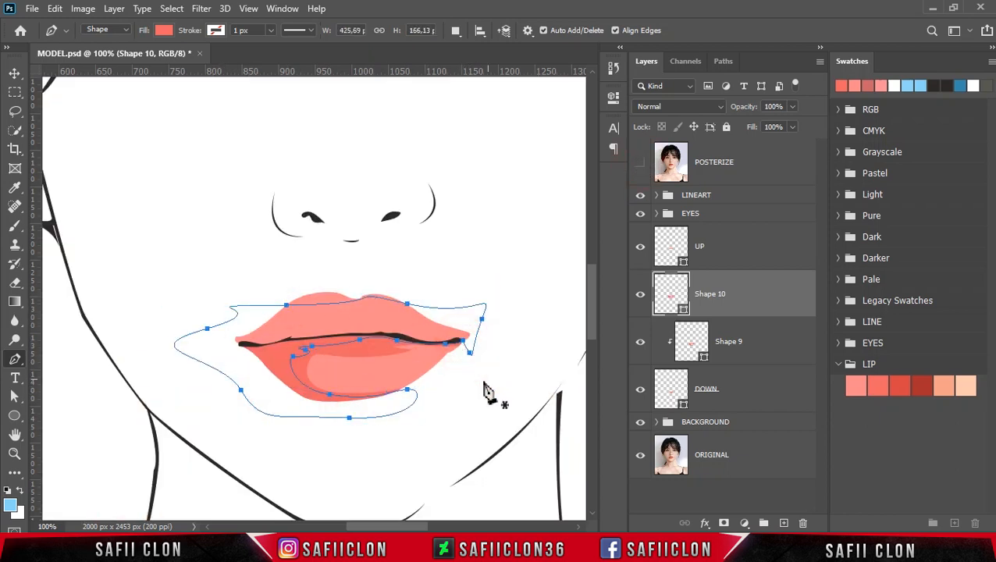
# Fill the second shade shape with the third LIP swatch, d84343, and clip it to the DOWN layer.
pyautogui.doubleClick(685, 314)
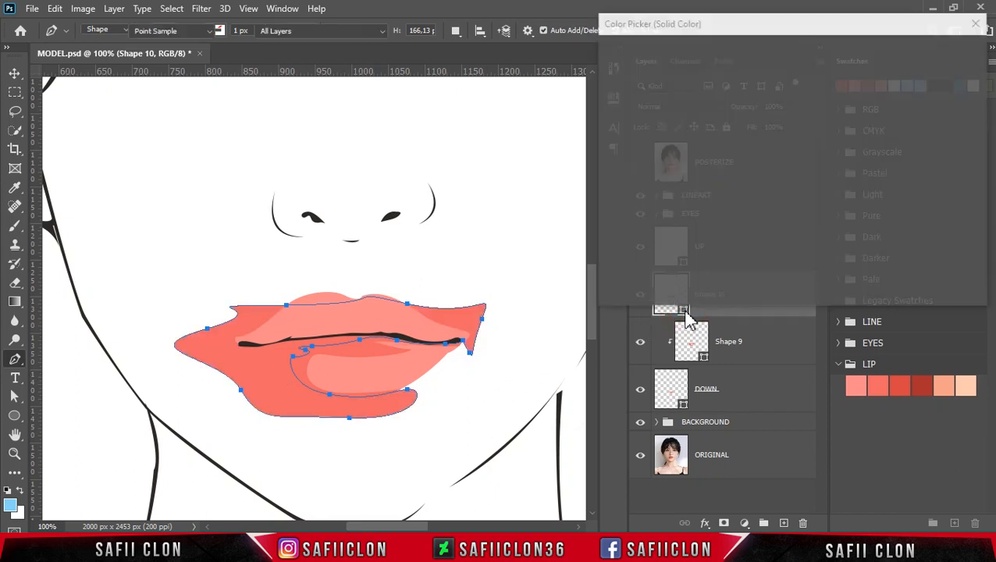
pyautogui.click(901, 386)
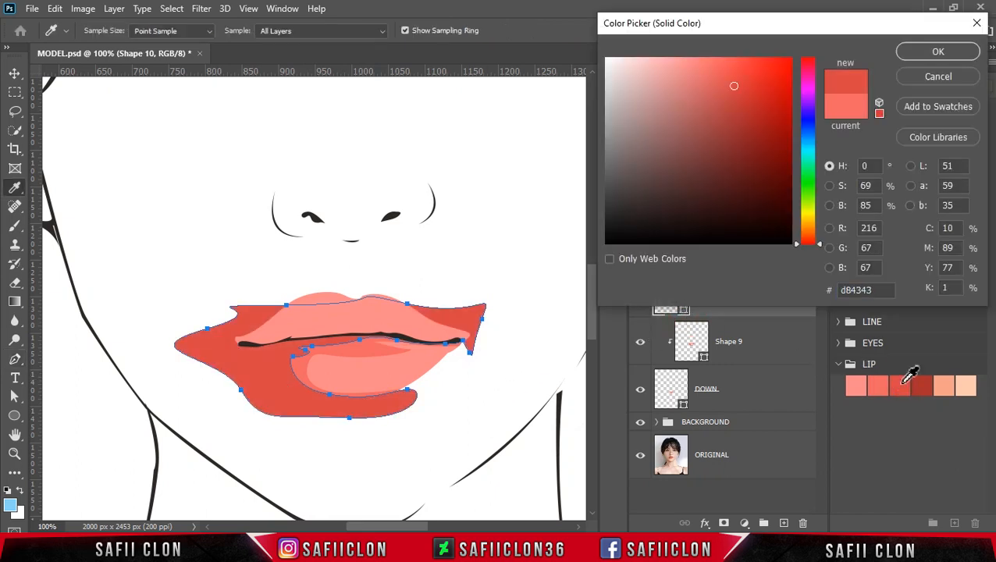
pyautogui.click(940, 54)
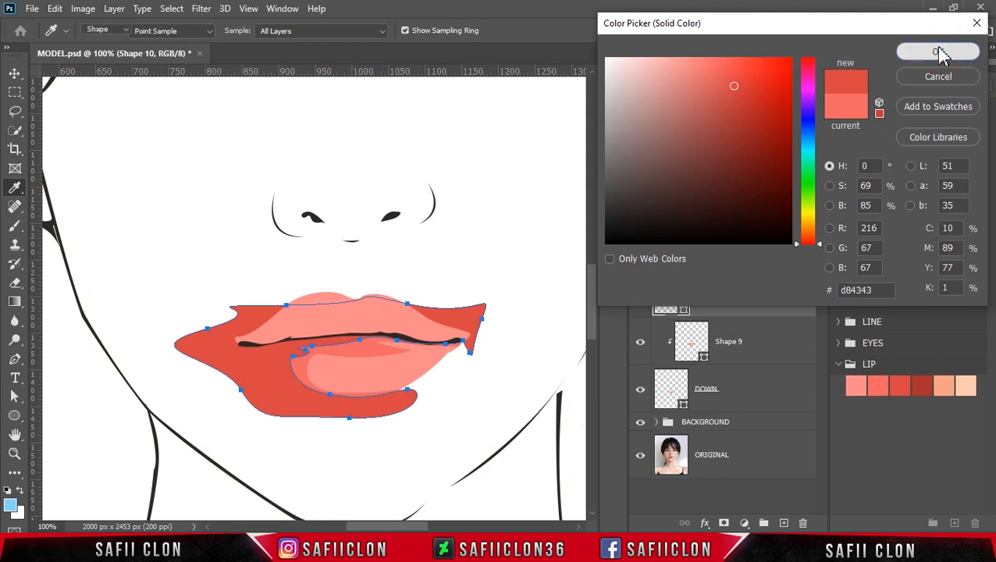
pyautogui.rightClick(734, 289)
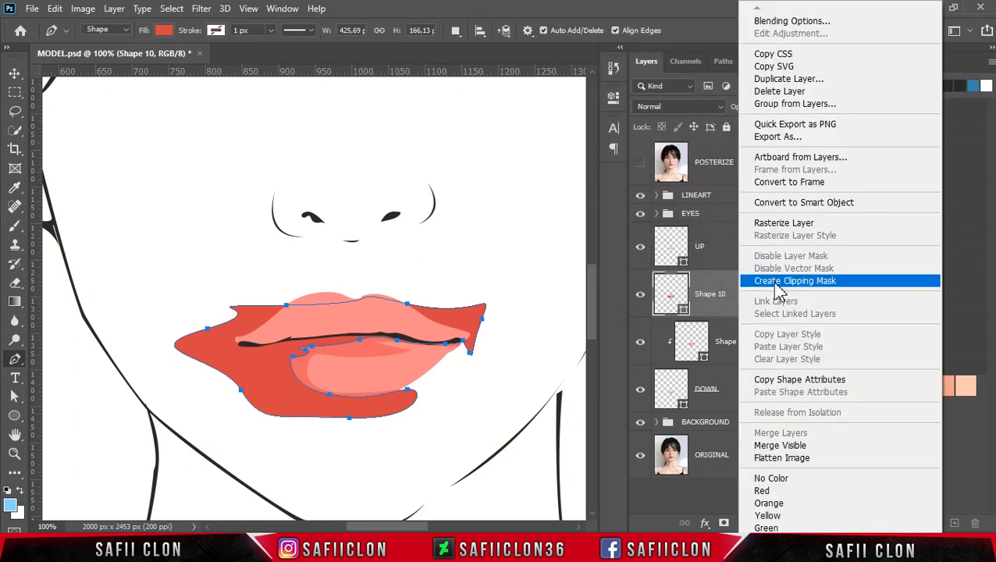
pyautogui.click(779, 282)
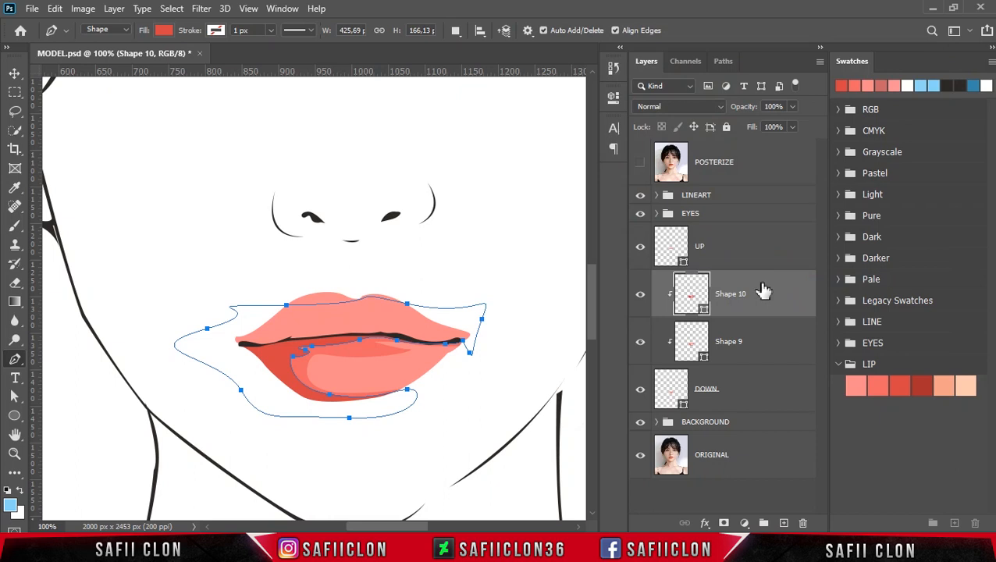
# Start the third lower-lip shade as a new shape layer, tracing a thin edge under the mouth line from the right corner past the center.
pyautogui.click(456, 41)
pyautogui.click(476, 45)
pyautogui.click(640, 164)
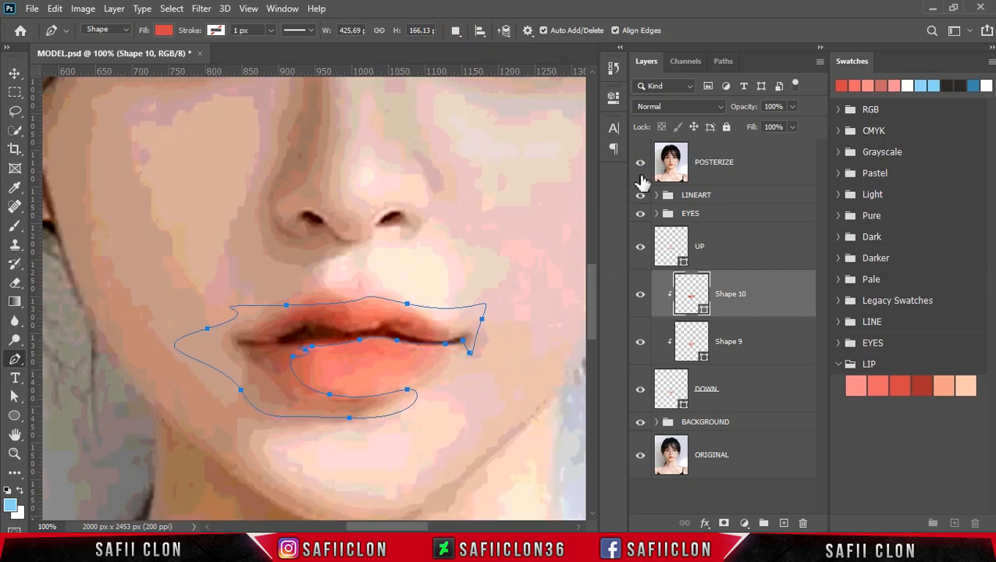
pyautogui.click(641, 164)
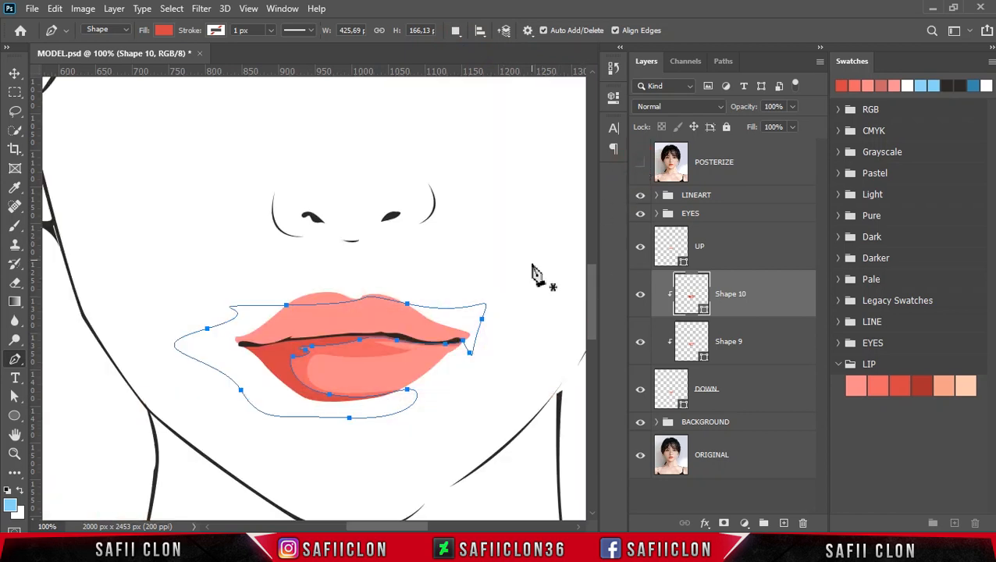
pyautogui.hotkey('ctrl', '+')
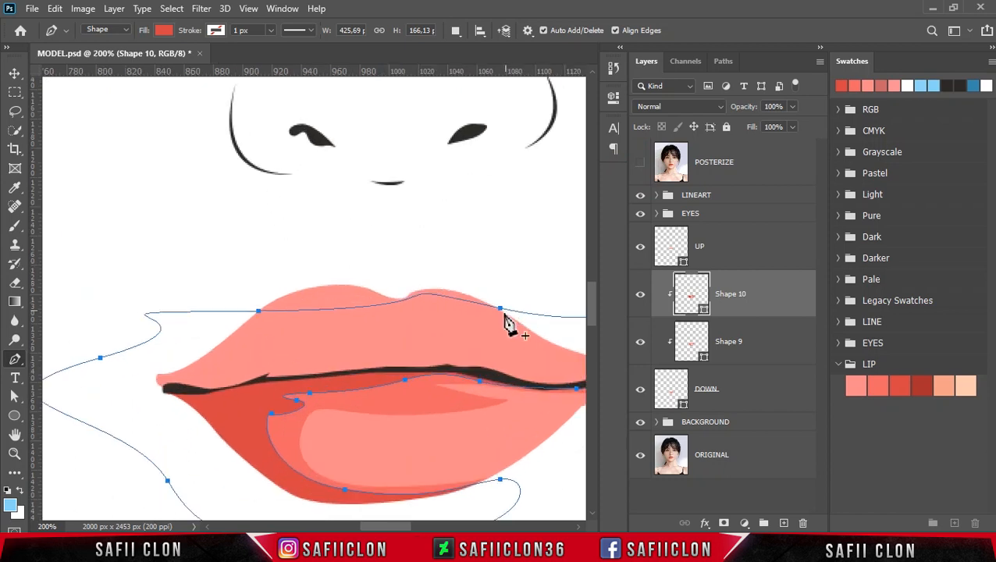
pyautogui.moveTo(405, 524); pyautogui.dragTo(418, 524)
pyautogui.click(492, 389)
pyautogui.moveTo(478, 393); pyautogui.dragTo(464, 389)
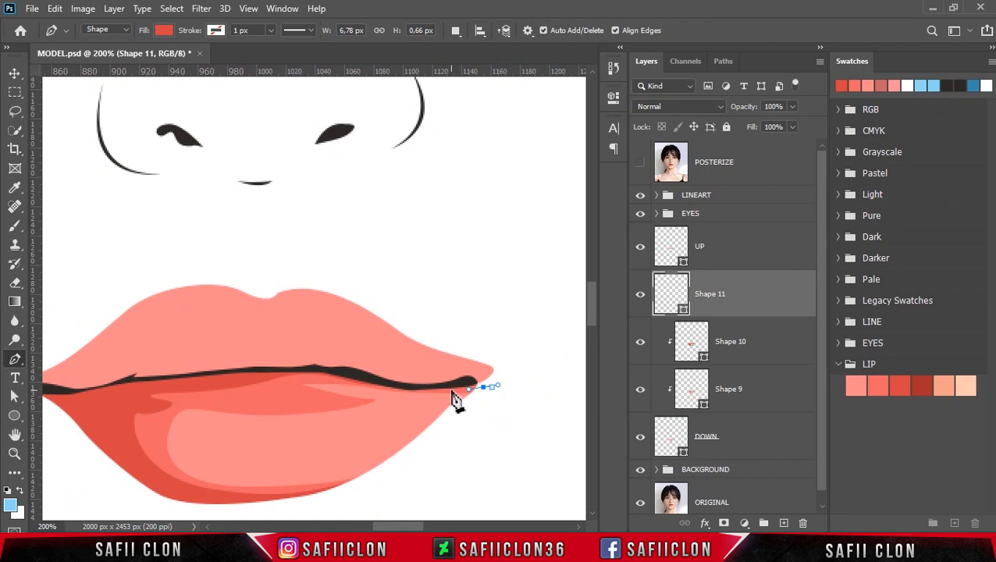
pyautogui.moveTo(350, 382); pyautogui.dragTo(239, 387)
# Extend the third shade's edge to the left part of the mouth line and turn it downward, comparing with the POSTERIZE layer.
pyautogui.click(640, 162)
pyautogui.click(640, 161)
pyautogui.click(640, 161)
pyautogui.moveTo(172, 389); pyautogui.dragTo(160, 387)
pyautogui.moveTo(397, 527); pyautogui.dragTo(380, 526)
pyautogui.click(640, 161)
pyautogui.click(251, 401)
# Close the third shade shape below the lower lip and around the whole mouth, about 463 px wide and 224 px high.
pyautogui.hotkey('ctrl', '-')
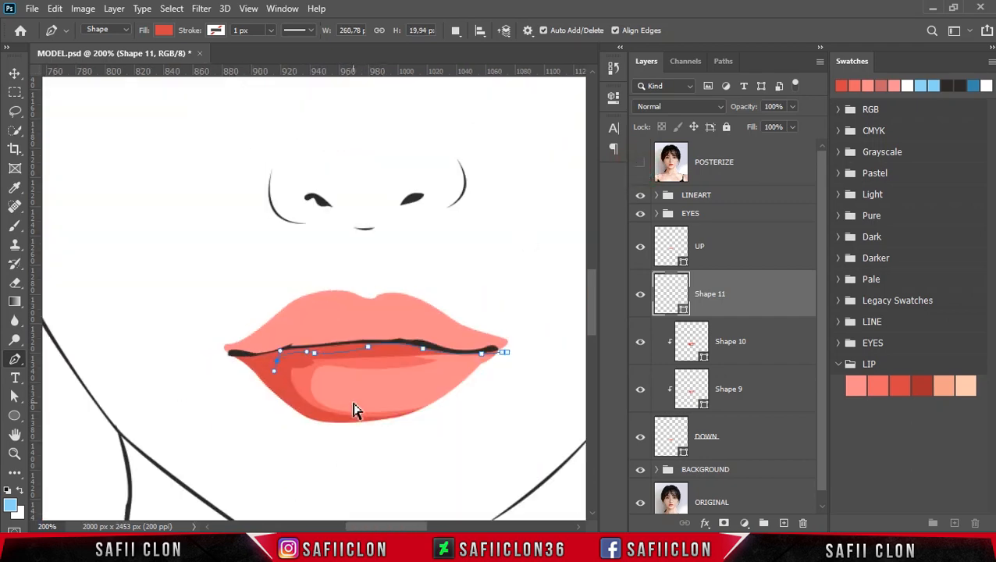
pyautogui.moveTo(268, 407); pyautogui.dragTo(189, 318)
pyautogui.click(193, 294)
pyautogui.click(375, 281)
pyautogui.moveTo(453, 292); pyautogui.dragTo(478, 356)
pyautogui.click(472, 342)
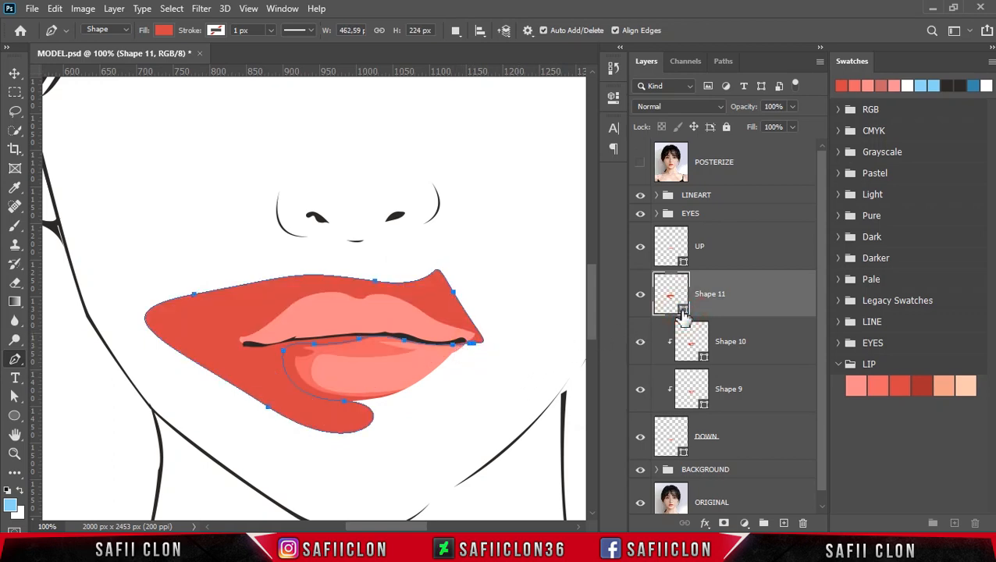
# Fill the third shade shape with the fourth LIP swatch, aa2e2e.
pyautogui.doubleClick(683, 311)
pyautogui.click(922, 386)
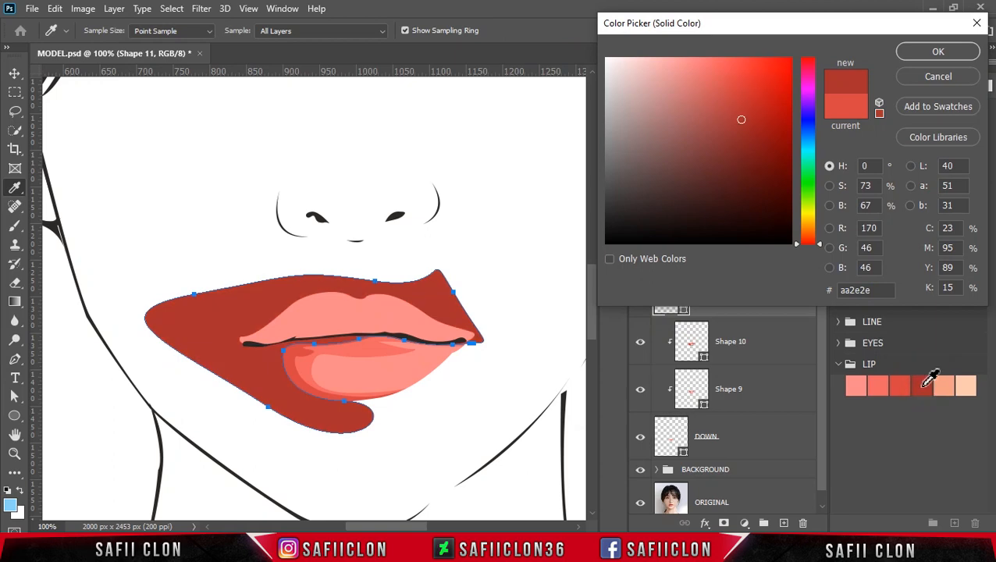
pyautogui.click(912, 58)
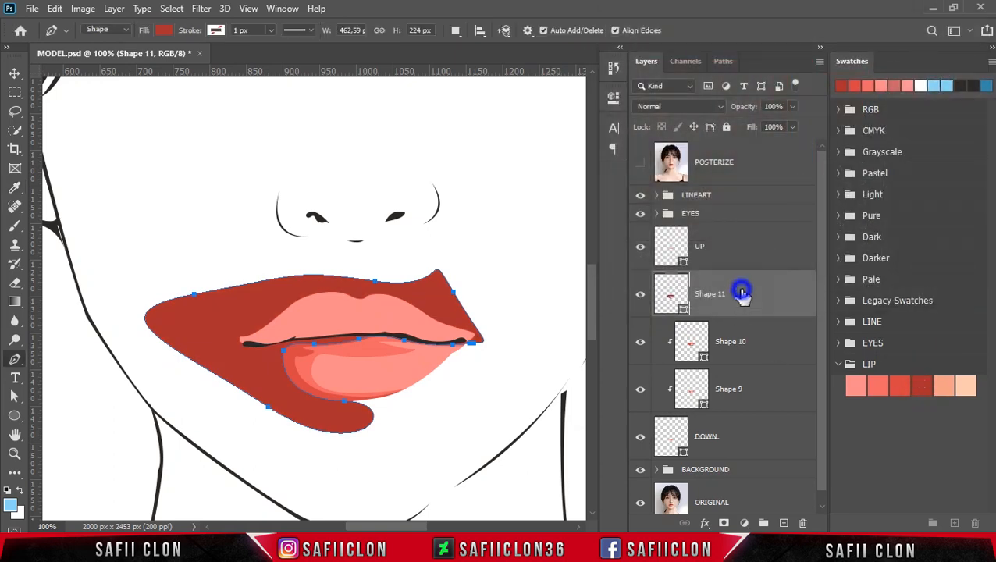
# Clip the third shade shape to the lower lip and begin a fourth shade as a new shape layer, tracing its edge under the mouth line.
pyautogui.rightClick(742, 294)
pyautogui.click(769, 281)
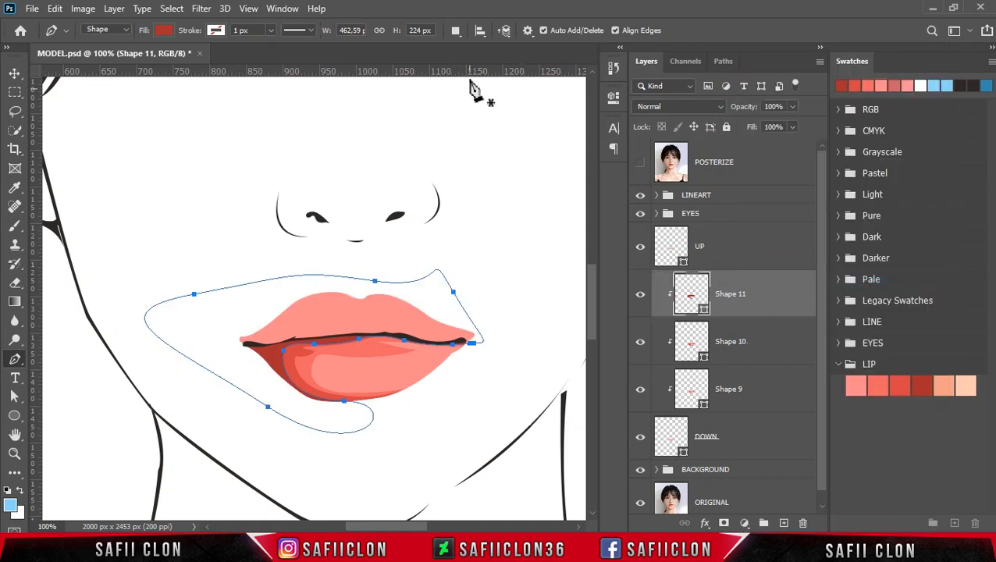
pyautogui.click(456, 31)
pyautogui.click(469, 45)
pyautogui.hotkey('ctrl', '+')
pyautogui.click(556, 380)
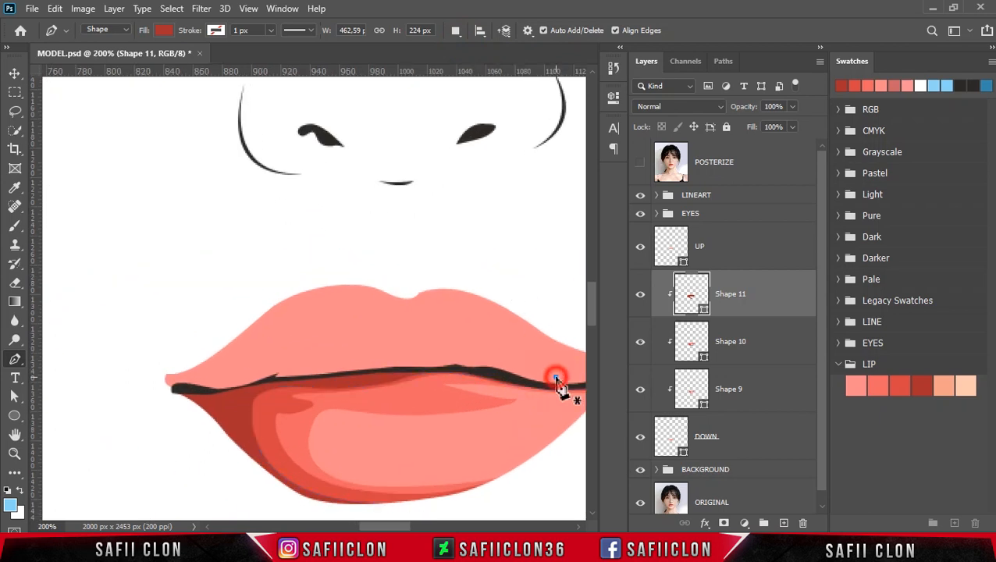
pyautogui.moveTo(511, 386); pyautogui.dragTo(497, 384)
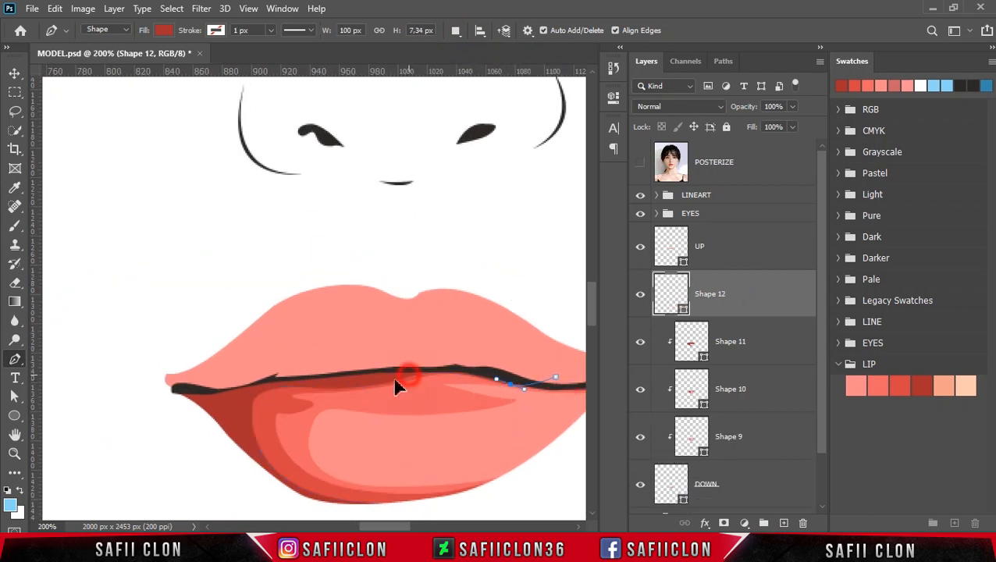
pyautogui.click(292, 384)
pyautogui.moveTo(240, 397); pyautogui.dragTo(214, 402)
# Close the fourth shade shape down the lip's left edge and around the left mouth corner, about 292 px wide and 149 px high.
pyautogui.moveTo(239, 435); pyautogui.dragTo(248, 447)
pyautogui.moveTo(336, 506); pyautogui.dragTo(375, 512)
pyautogui.click(235, 493)
pyautogui.moveTo(152, 394); pyautogui.dragTo(154, 409)
pyautogui.click(233, 340)
pyautogui.click(434, 319)
pyautogui.moveTo(556, 377); pyautogui.dragTo(531, 402)
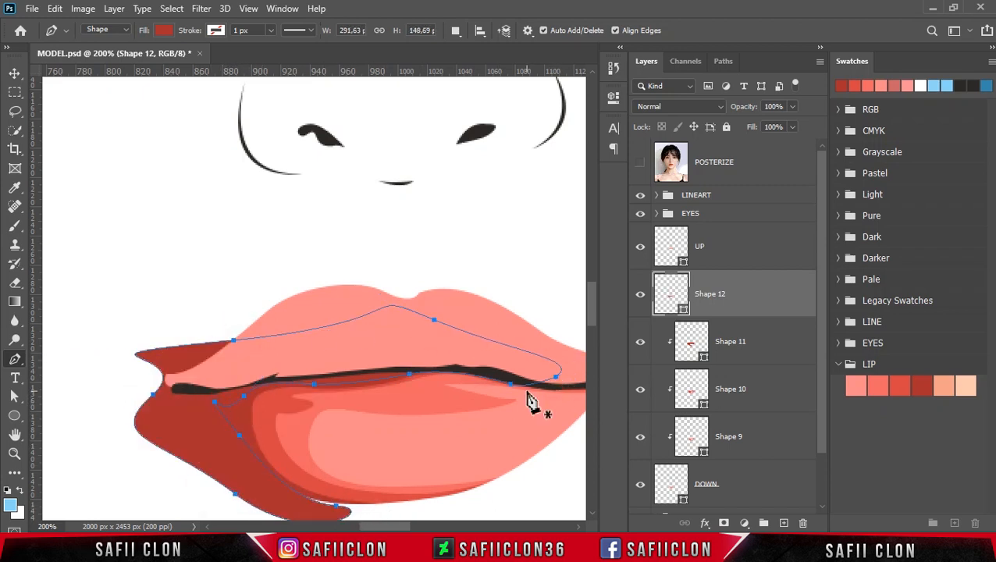
# Fill the fourth shade shape with a darker red, 7f2222.
pyautogui.click(683, 311)
pyautogui.doubleClick(684, 311)
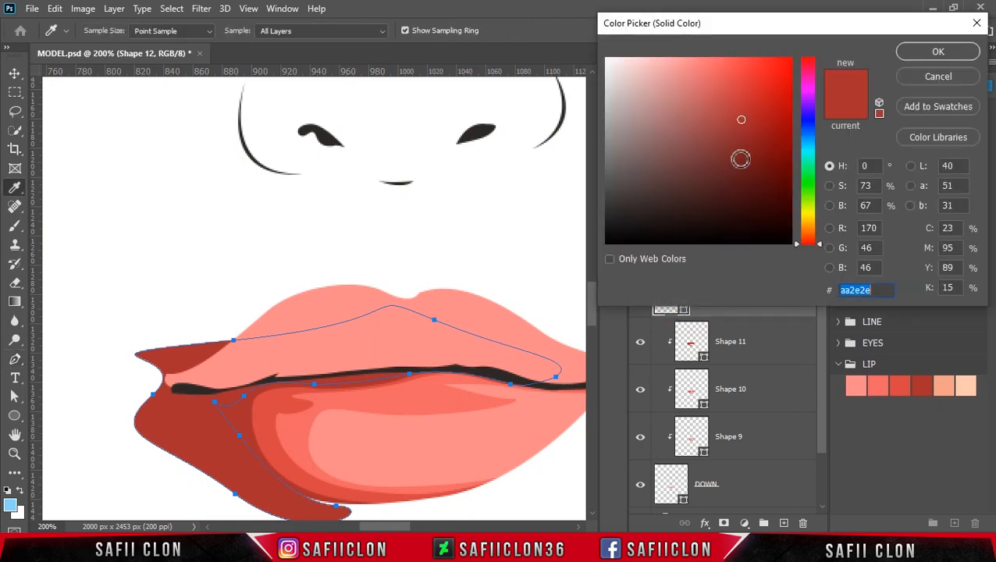
pyautogui.click(738, 135)
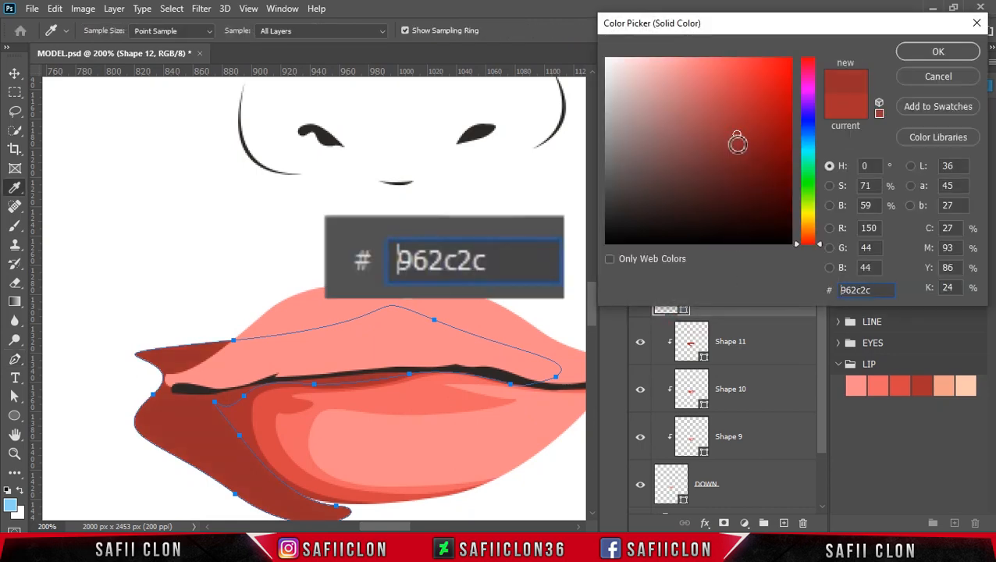
pyautogui.click(746, 148)
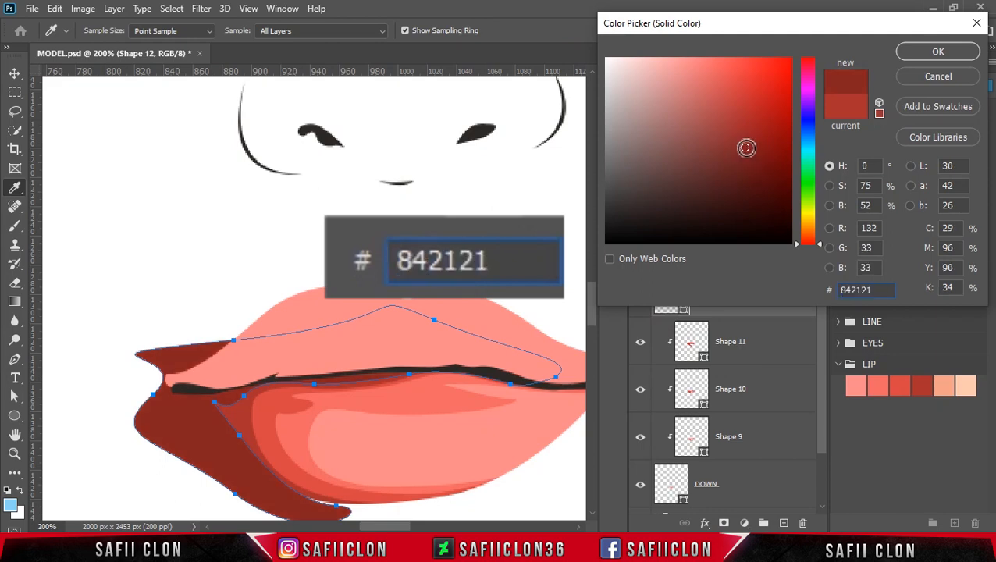
pyautogui.click(745, 151)
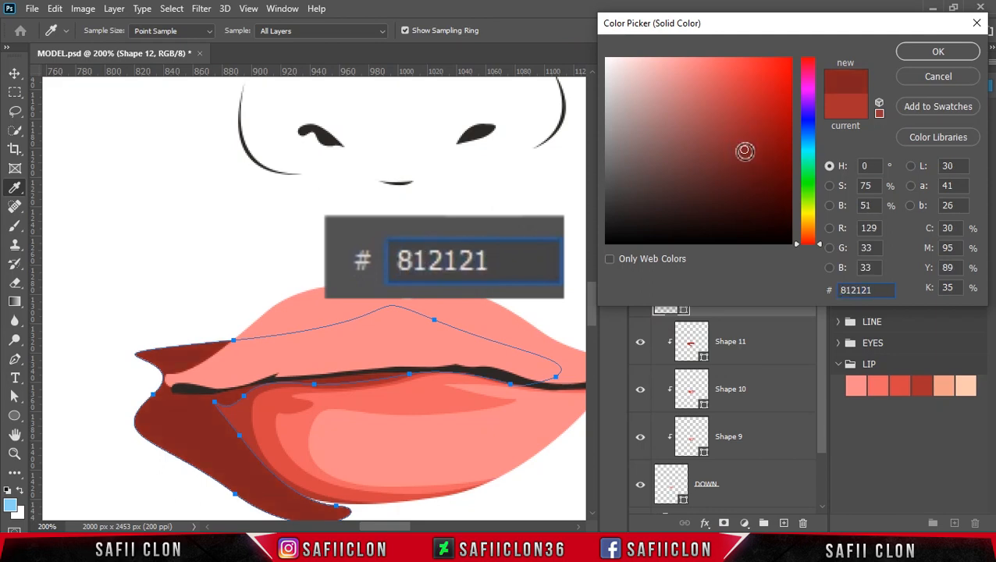
pyautogui.click(742, 151)
pyautogui.click(915, 53)
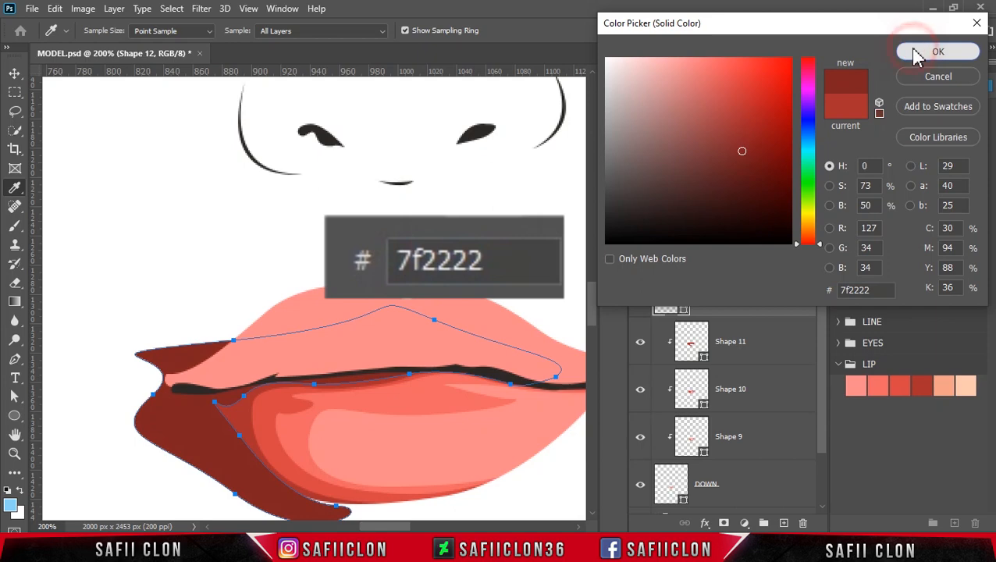
# Clip the fourth shade shape to the lower lip and check the shading at different zoom levels.
pyautogui.rightClick(756, 301)
pyautogui.click(787, 281)
pyautogui.hotkey('ctrl', '-')
pyautogui.hotkey('ctrl', '-')
pyautogui.hotkey('ctrl', '+')
pyautogui.hotkey('ctrl', '+')
pyautogui.hotkey('ctrl', '-')
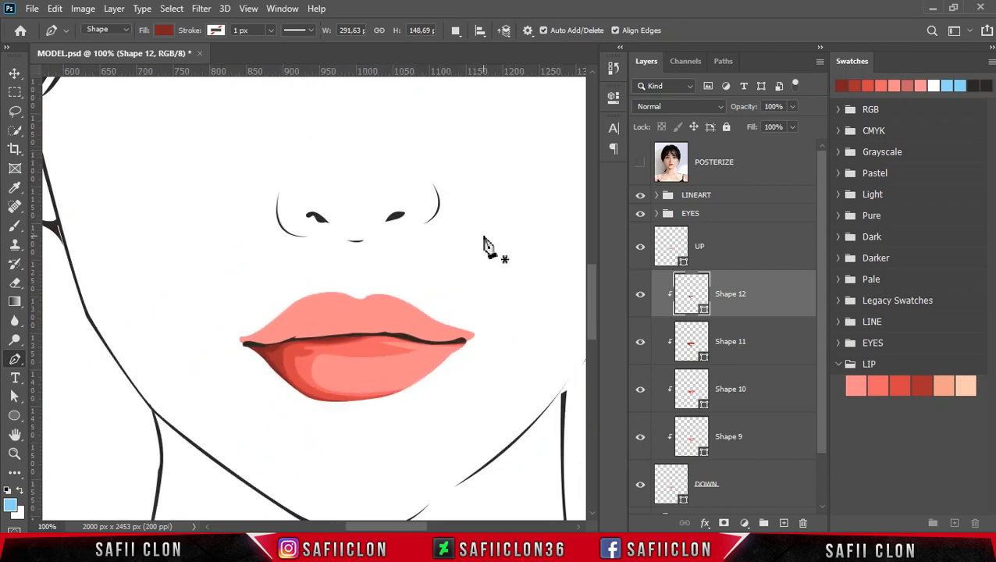
# Show the POSTERIZE layer and trace a thin highlight under the right part of the mouth line as a new shape layer, about 76 by 17 px.
pyautogui.click(456, 31)
pyautogui.click(466, 52)
pyautogui.click(641, 163)
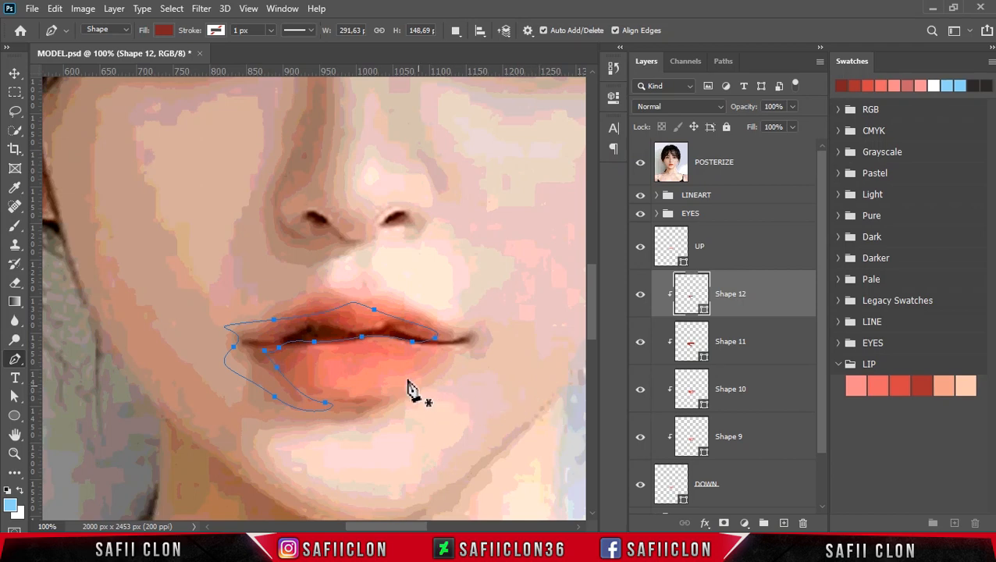
pyautogui.click(423, 350)
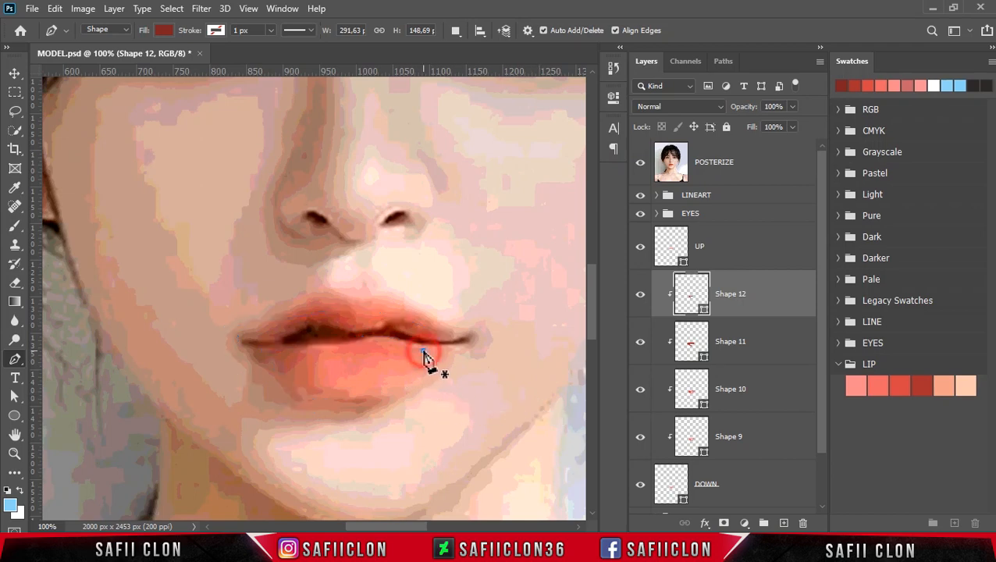
pyautogui.moveTo(394, 348); pyautogui.dragTo(414, 355)
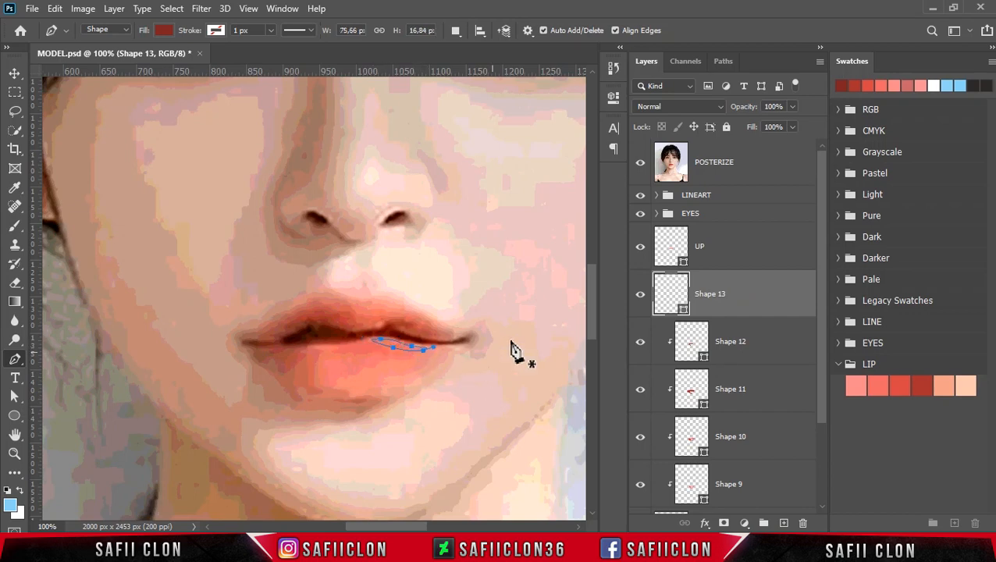
# Hide the POSTERIZE layer and clip the highlight shape to the lower lip.
pyautogui.click(640, 162)
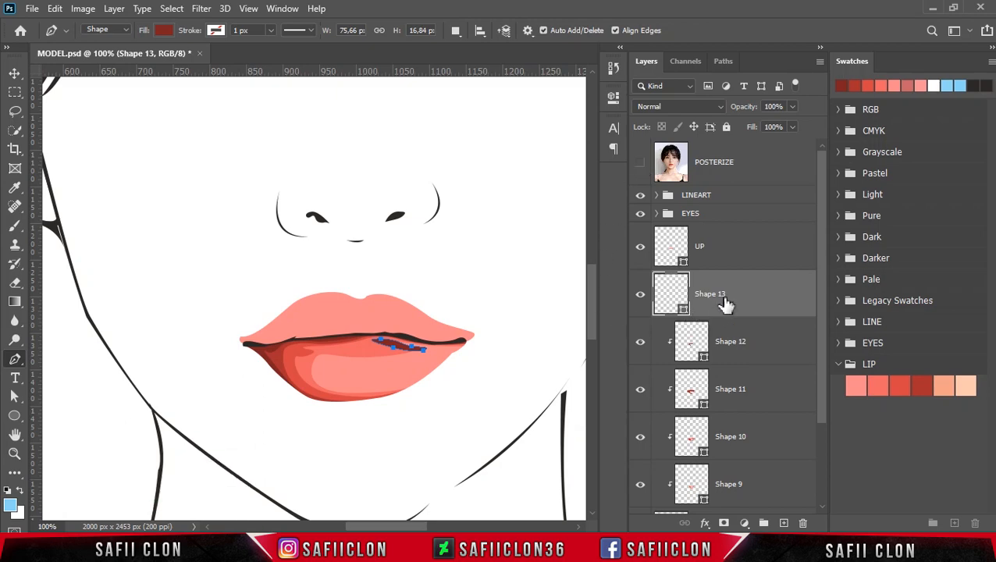
pyautogui.rightClick(714, 295)
pyautogui.click(734, 279)
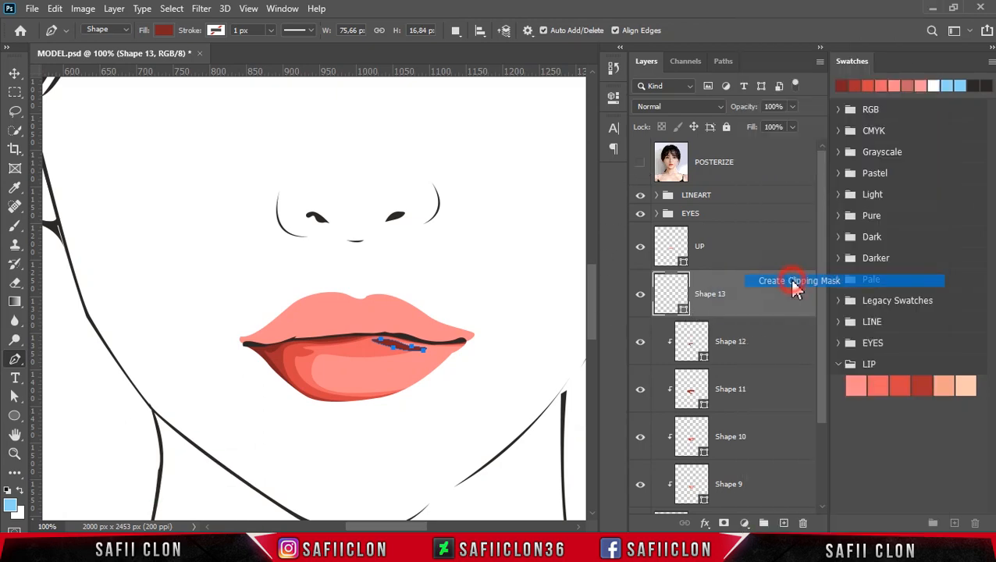
# Fill the highlight shape with the last LIP swatch, ffc8b0.
pyautogui.doubleClick(703, 311)
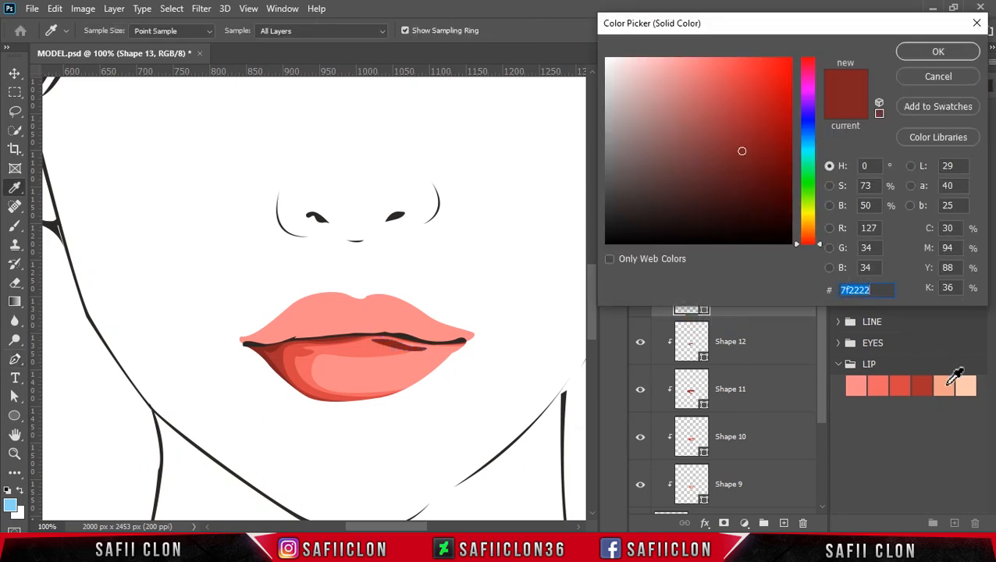
pyautogui.click(946, 385)
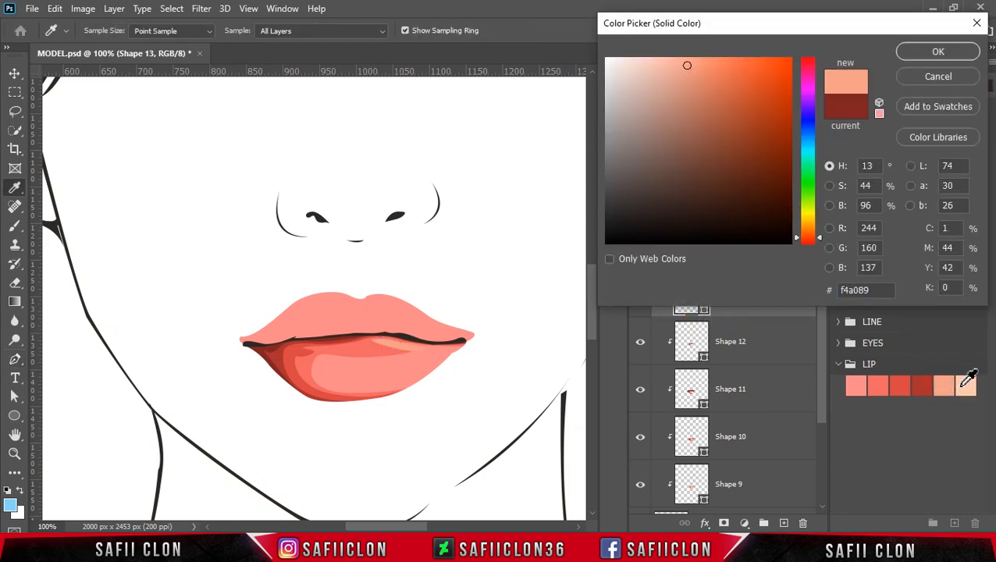
pyautogui.click(962, 385)
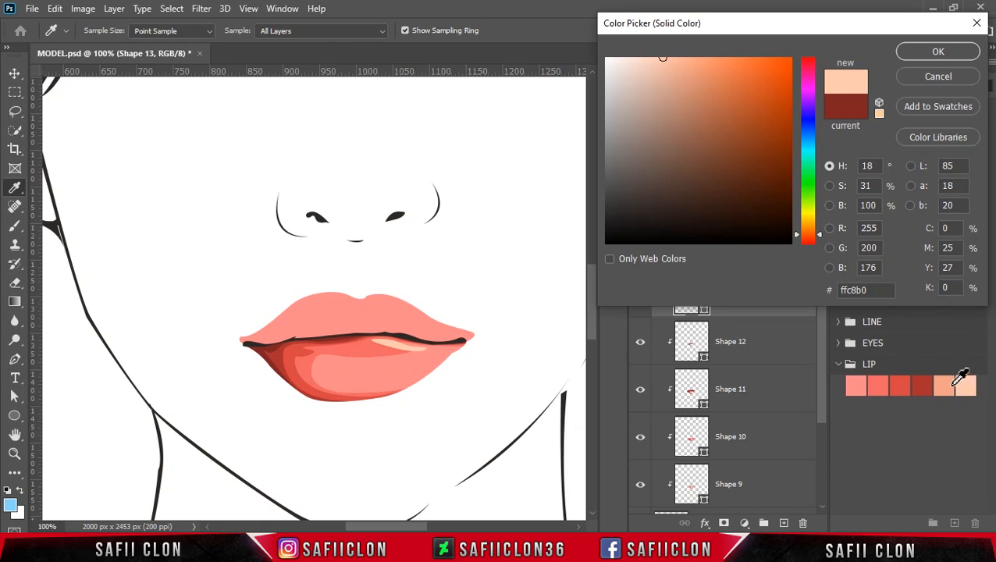
pyautogui.click(921, 53)
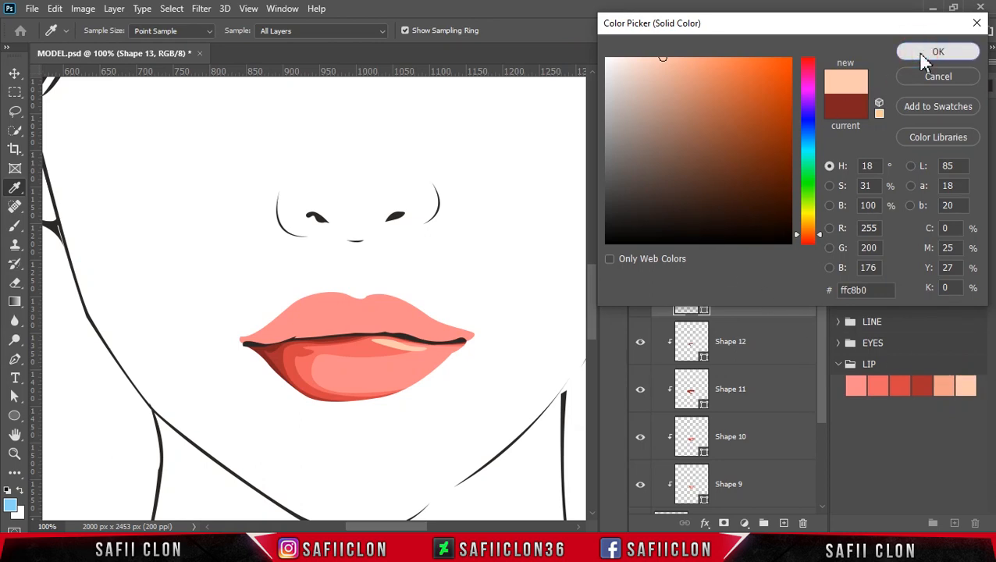
# Add a second highlight along the lower lip's right side to the same shape layer with Combine Shapes, tracing over the POSTERIZE layer.
pyautogui.click(456, 31)
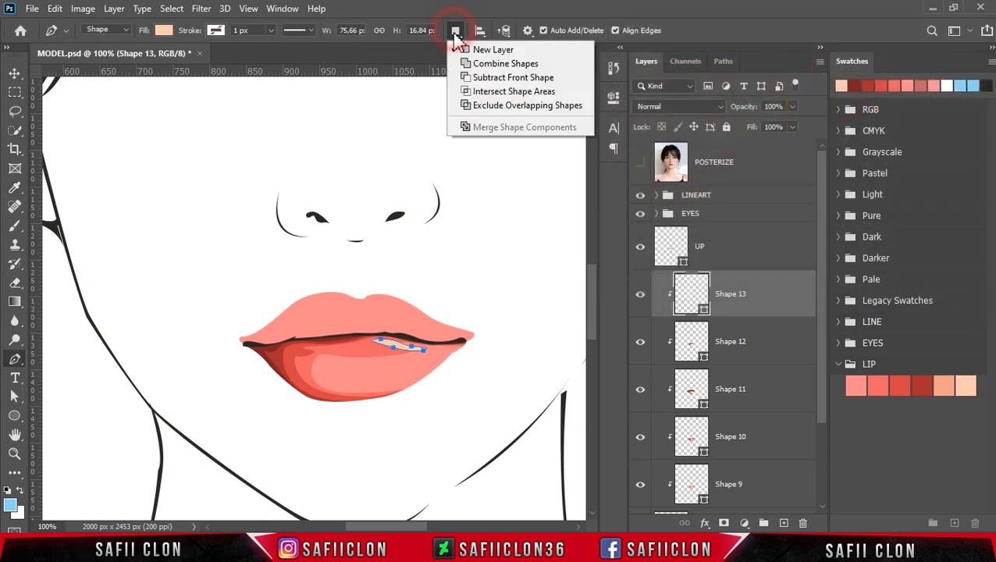
pyautogui.click(482, 65)
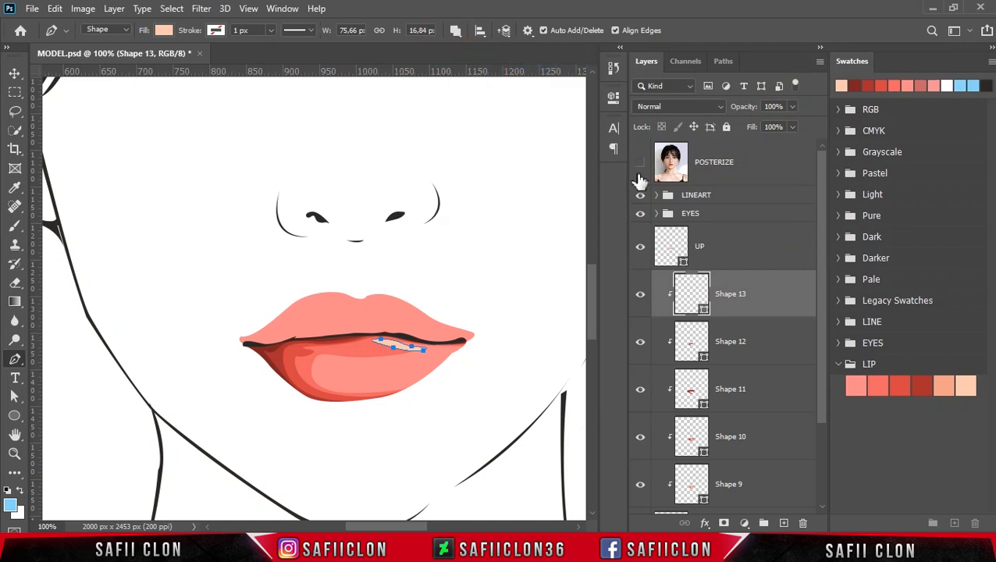
pyautogui.click(641, 165)
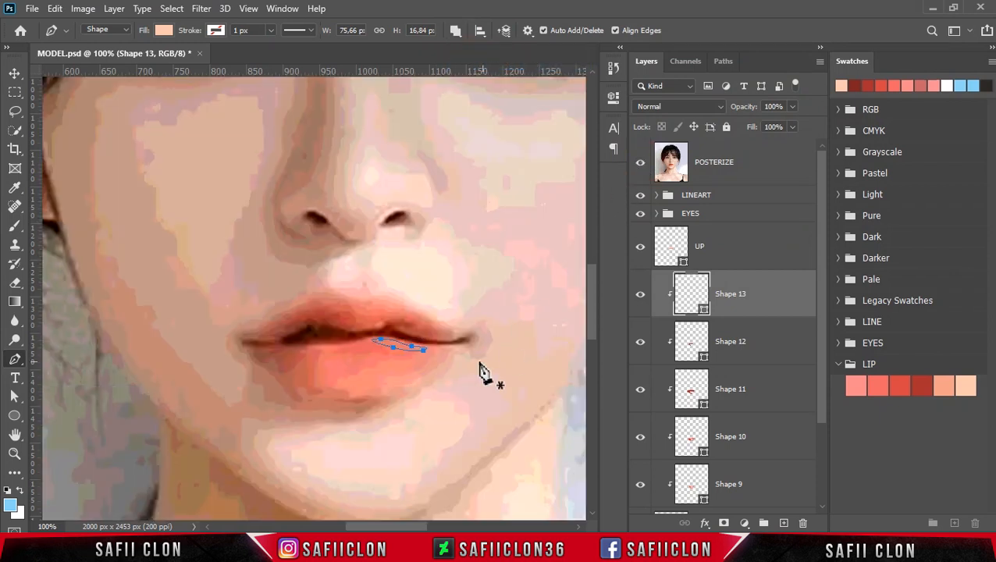
pyautogui.click(438, 350)
pyautogui.moveTo(392, 349); pyautogui.dragTo(364, 342)
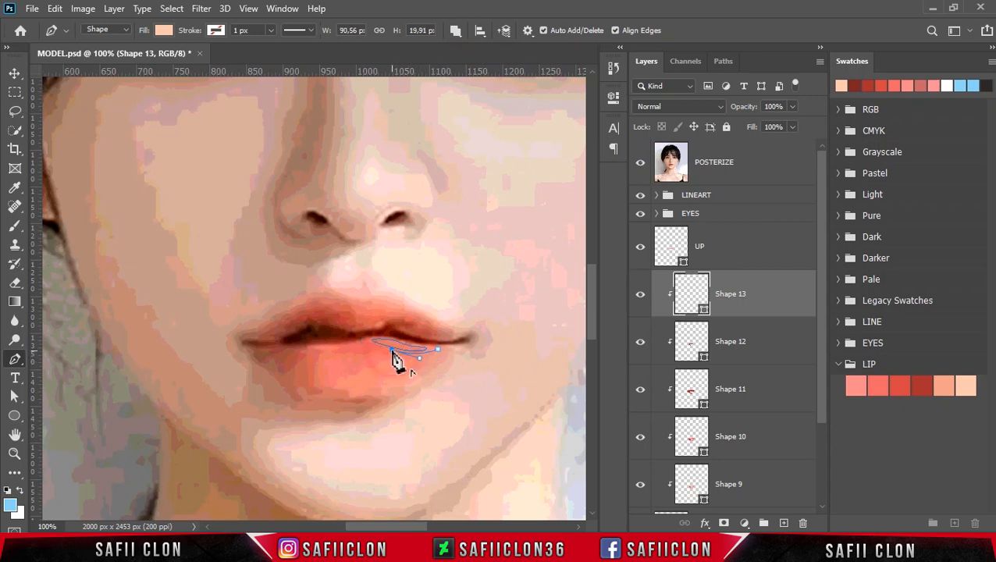
pyautogui.moveTo(385, 378); pyautogui.dragTo(419, 393)
pyautogui.moveTo(461, 362); pyautogui.dragTo(438, 338)
pyautogui.click(641, 164)
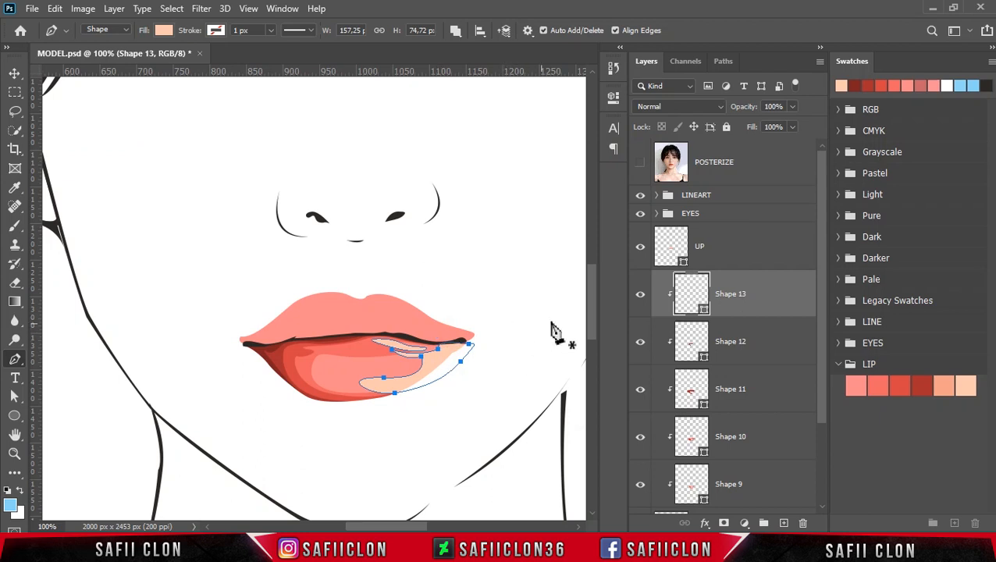
# Add a layer mask to the highlight shape layer and make the mask active.
pyautogui.click(760, 306)
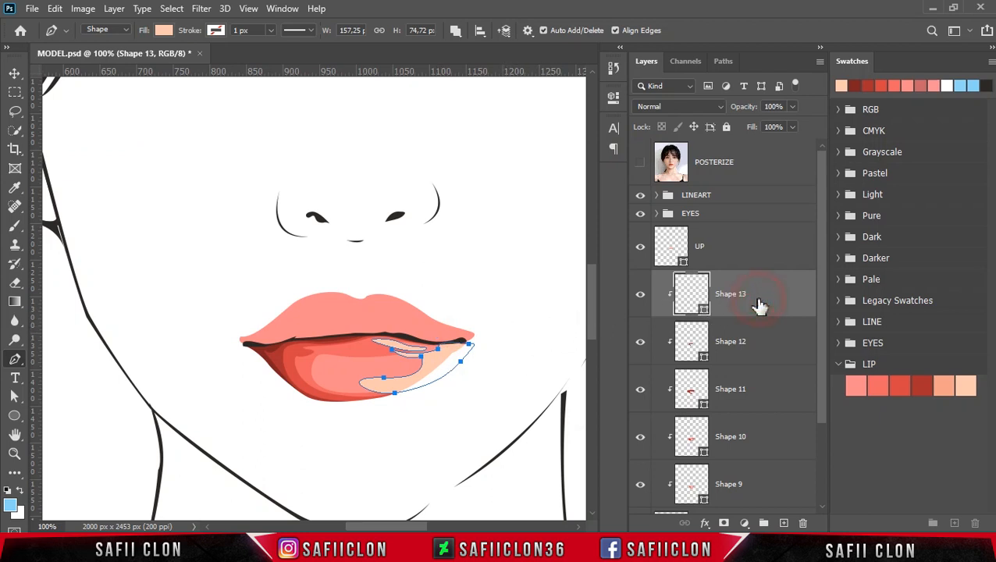
pyautogui.click(723, 524)
pyautogui.click(738, 294)
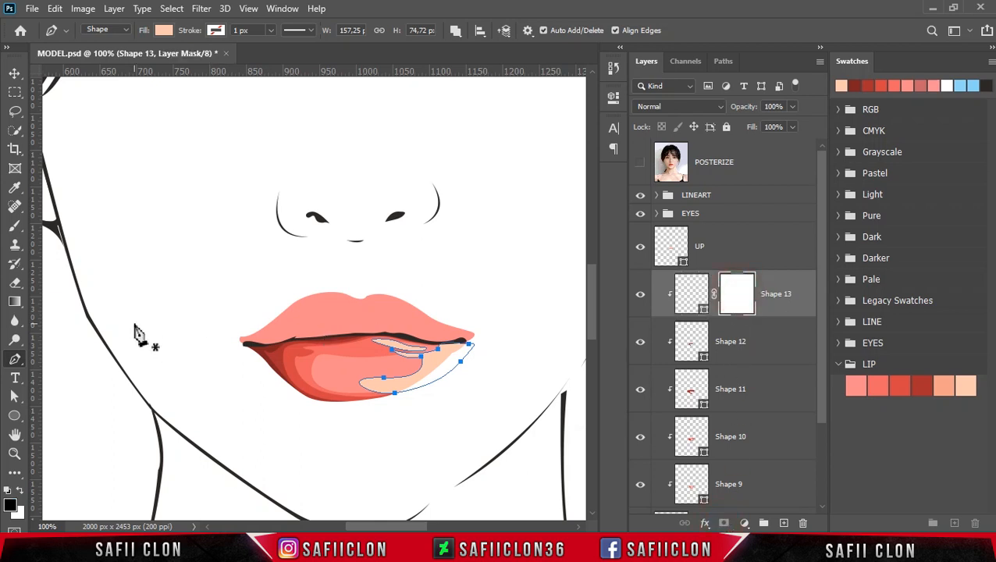
# Set up the Brush tool with a Soft Round tip at 50 px and 9% opacity.
pyautogui.click(16, 226)
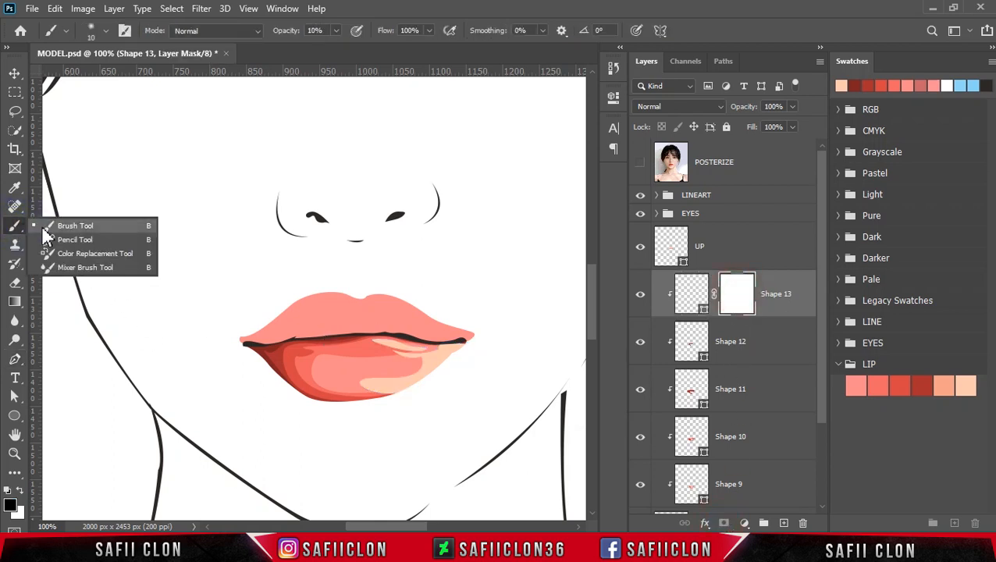
pyautogui.click(44, 228)
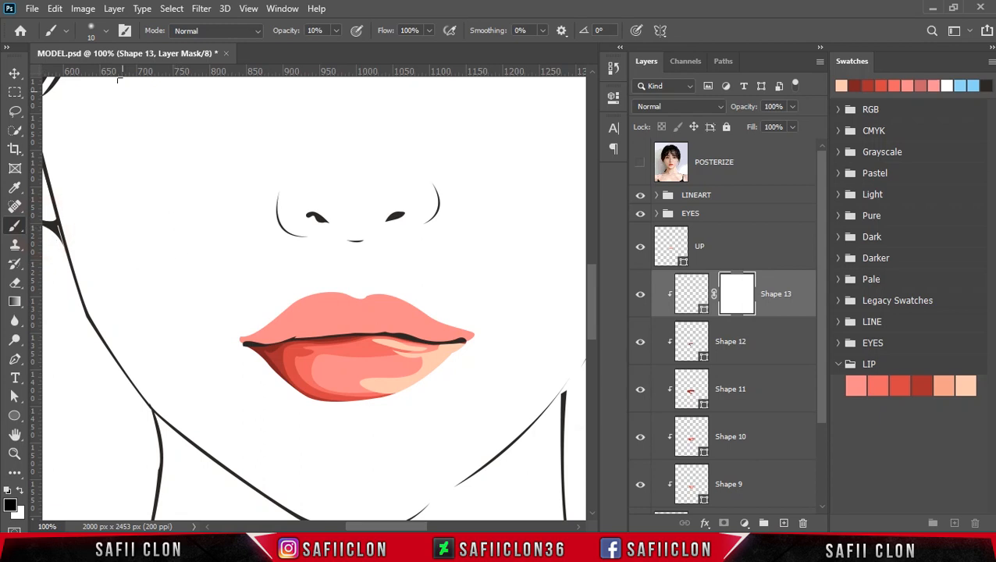
pyautogui.click(107, 31)
pyautogui.click(107, 191)
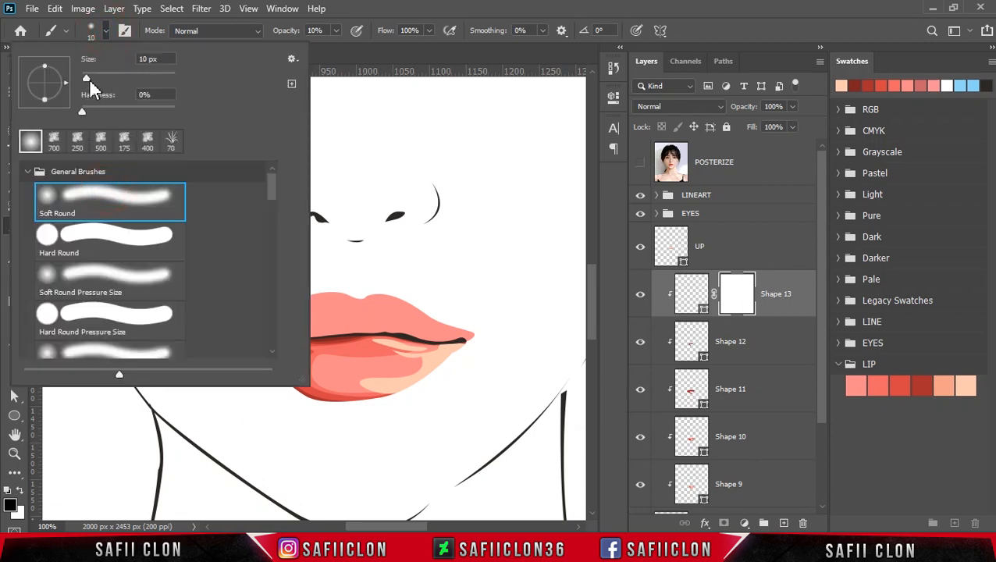
pyautogui.moveTo(100, 86); pyautogui.dragTo(112, 62)
pyautogui.click(107, 33)
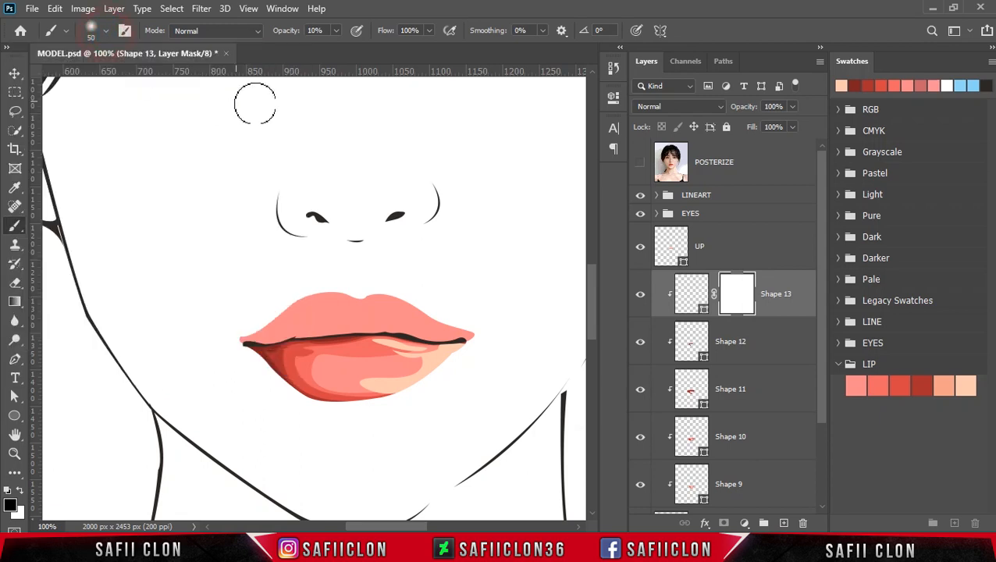
pyautogui.click(335, 30)
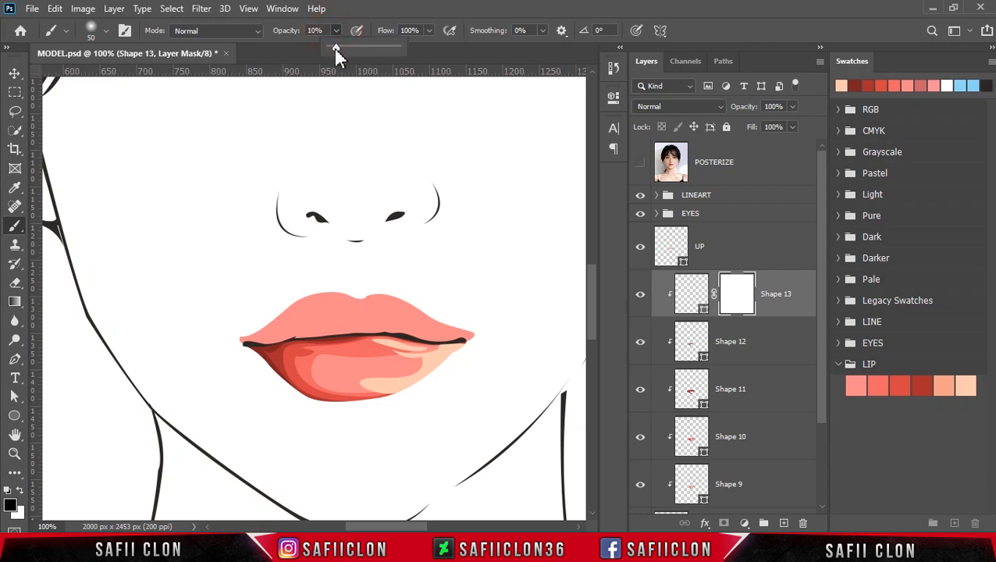
pyautogui.click(335, 33)
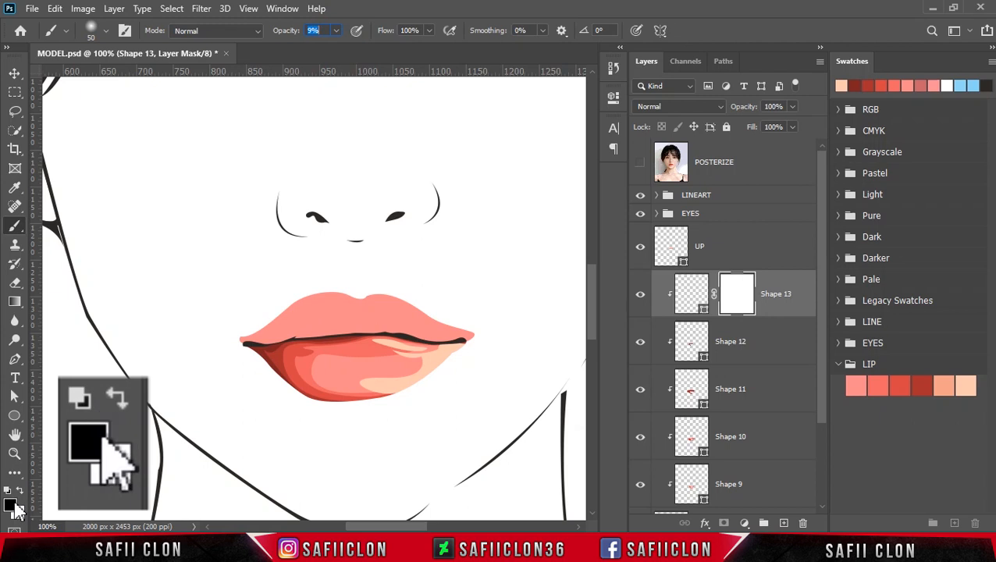
# Paint black on the highlight's mask to fade its inner edges into the lip, adjusting the brush size down to 40 px.
pyautogui.moveTo(377, 349)
pyautogui.mouseDown()
pyautogui.moveTo(352, 344)
pyautogui.moveTo(424, 346)
pyautogui.mouseUp()
pyautogui.press('[')
pyautogui.moveTo(344, 381)
pyautogui.mouseDown()
pyautogui.moveTo(429, 362)
pyautogui.moveTo(442, 341)
pyautogui.moveTo(417, 346)
pyautogui.moveTo(404, 373)
pyautogui.moveTo(412, 365)
pyautogui.mouseUp()
pyautogui.press('[')
pyautogui.press('[')
pyautogui.press('[')
pyautogui.press(']')
pyautogui.press(']')
pyautogui.press(']')
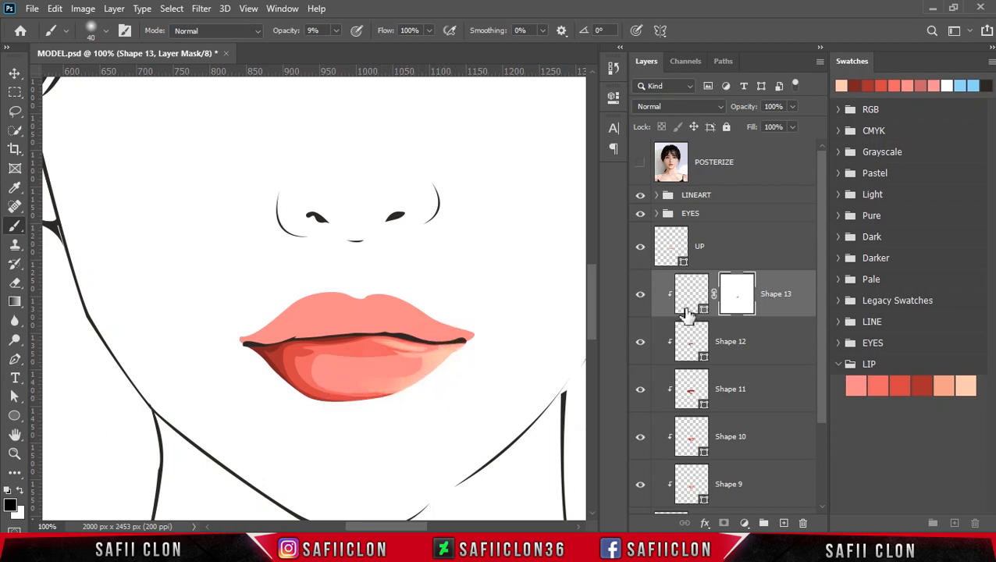
# Change the fill color of the Shape 13 highlight layer to the lighter peach ffd0bb.
pyautogui.click(703, 309)
pyautogui.doubleClick(703, 309)
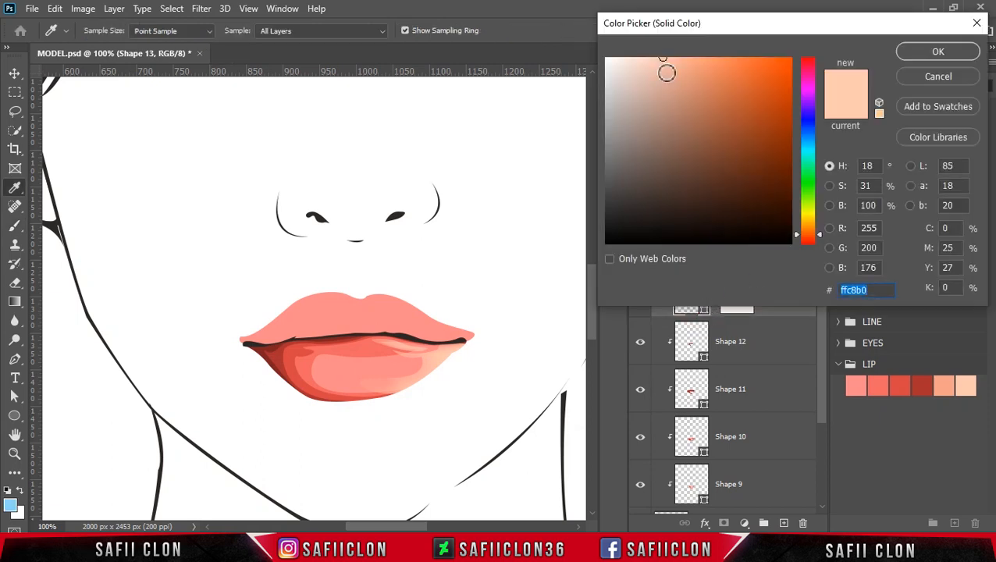
pyautogui.click(657, 59)
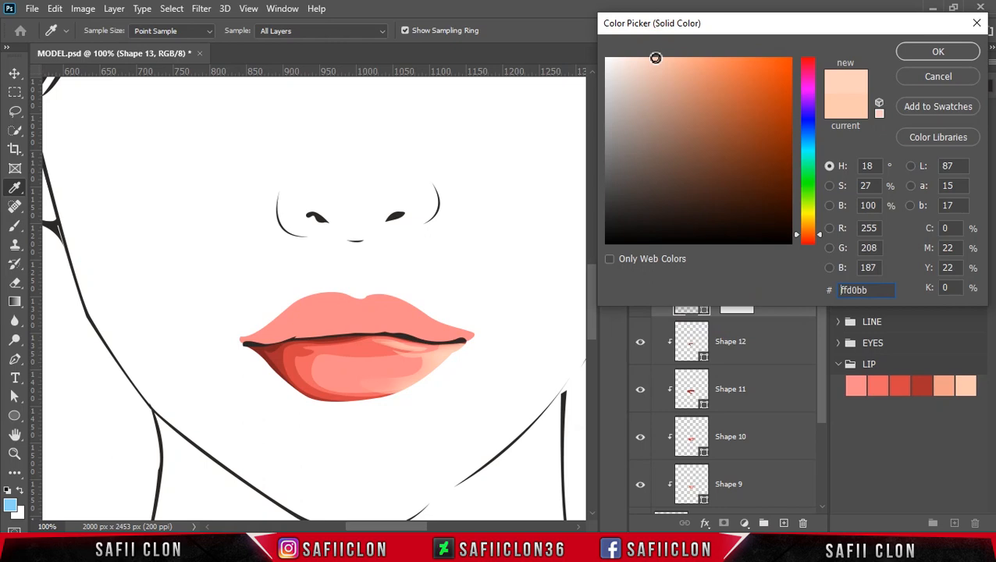
pyautogui.click(933, 52)
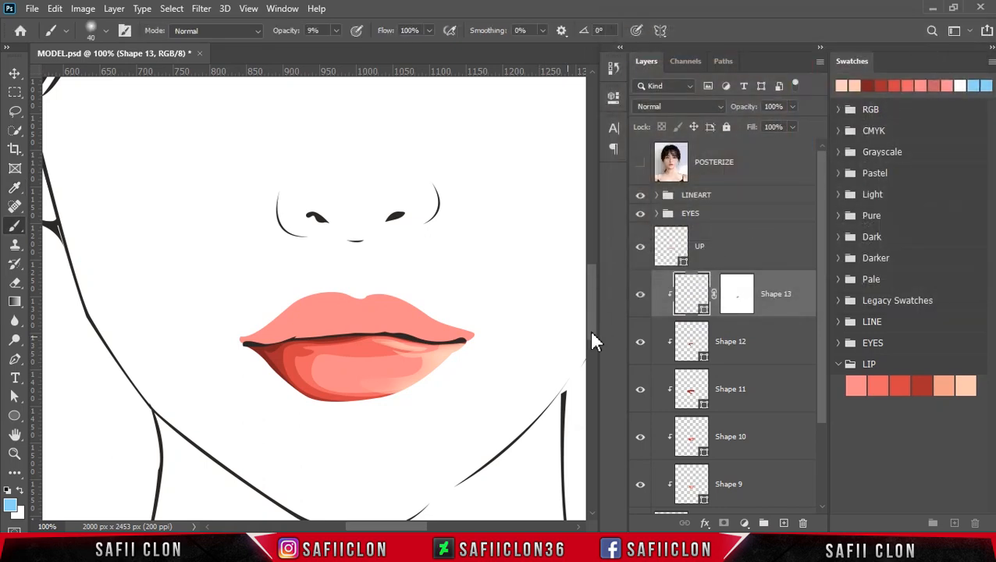
# Draw a crescent highlight on a new shape layer with the Pen tool along the lower lip's lower-right edge, extending past the lip outline.
pyautogui.rightClick(14, 361)
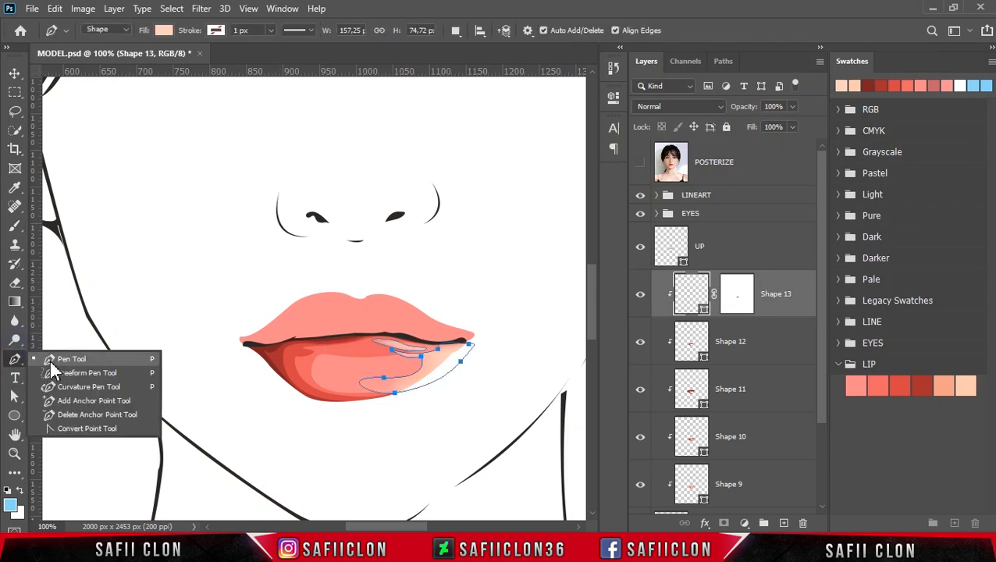
pyautogui.click(123, 355)
pyautogui.click(456, 31)
pyautogui.click(473, 47)
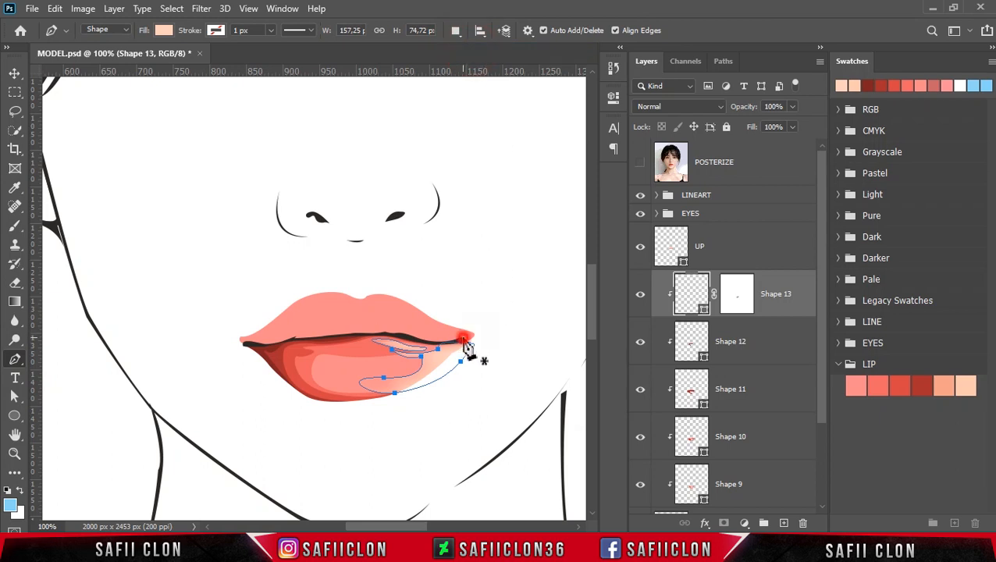
pyautogui.click(463, 339)
pyautogui.click(445, 356)
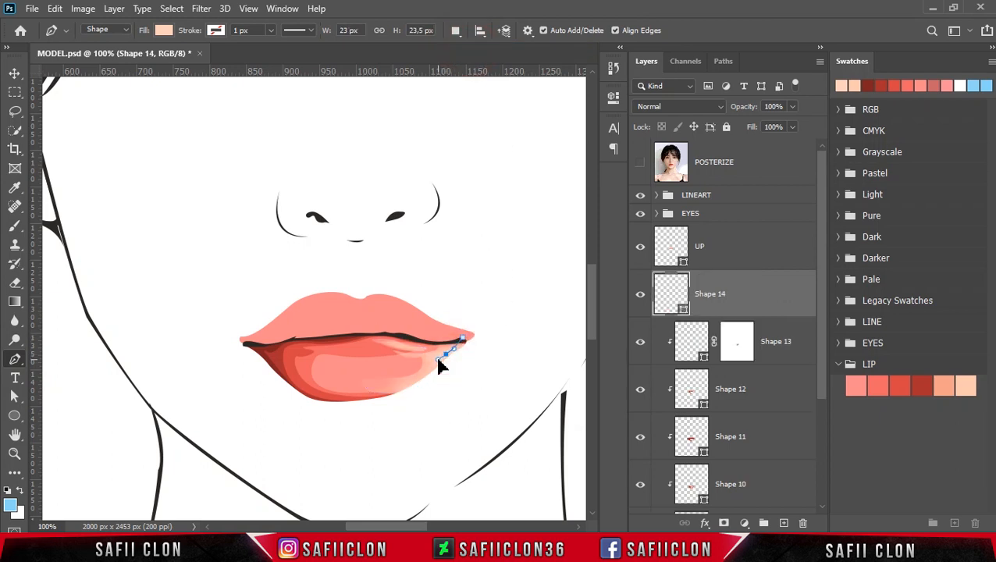
pyautogui.moveTo(342, 404); pyautogui.dragTo(281, 405)
pyautogui.moveTo(435, 393); pyautogui.dragTo(546, 372)
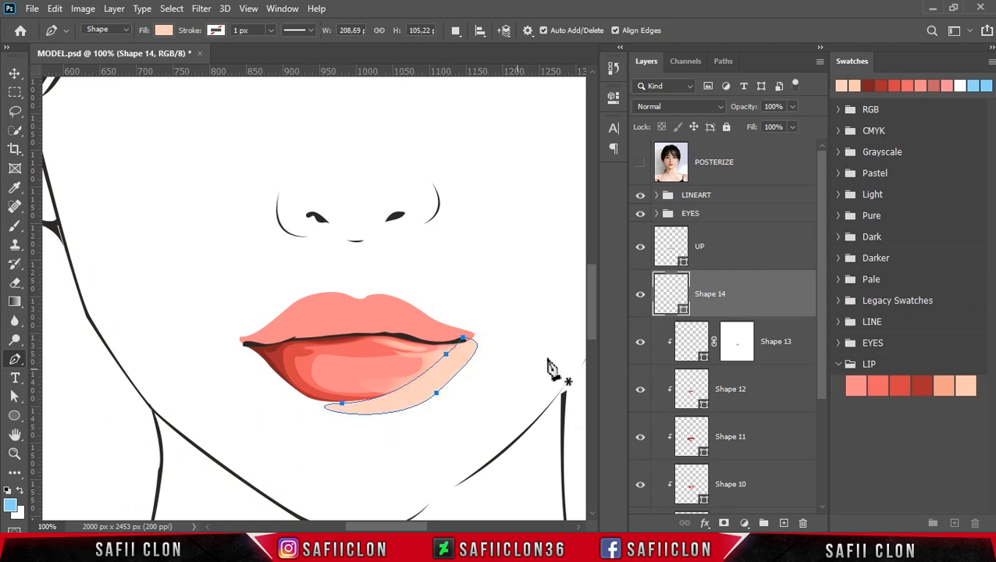
# Set the crescent highlight's fill to ffebe2 and clip its layer to the lower lip with a clipping mask.
pyautogui.doubleClick(681, 313)
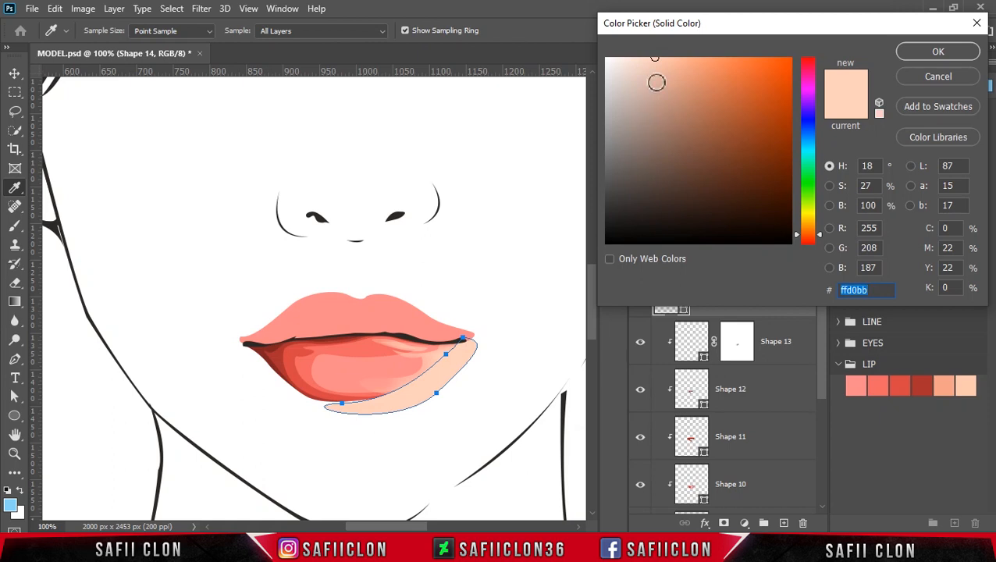
pyautogui.moveTo(646, 60); pyautogui.dragTo(628, 57)
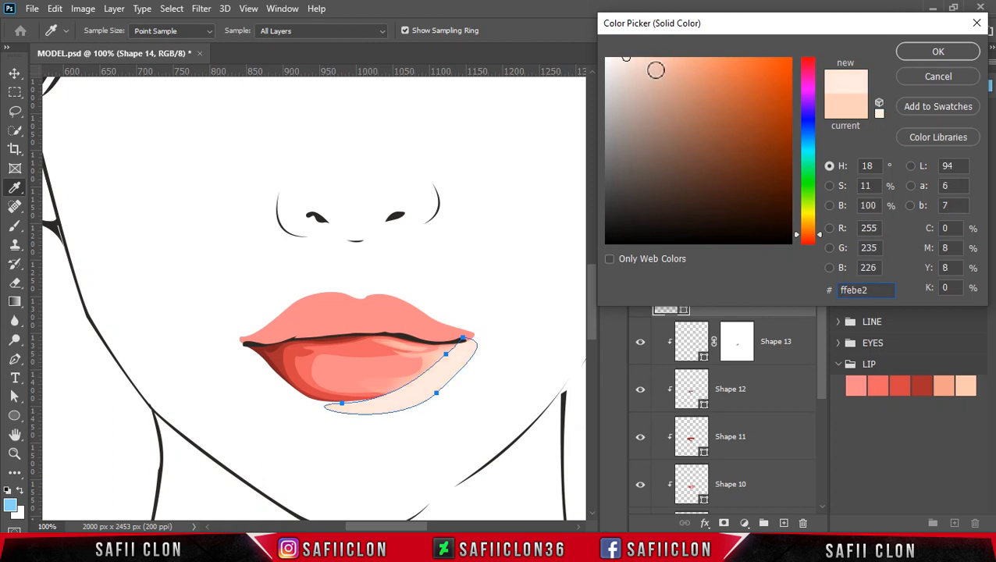
pyautogui.click(954, 56)
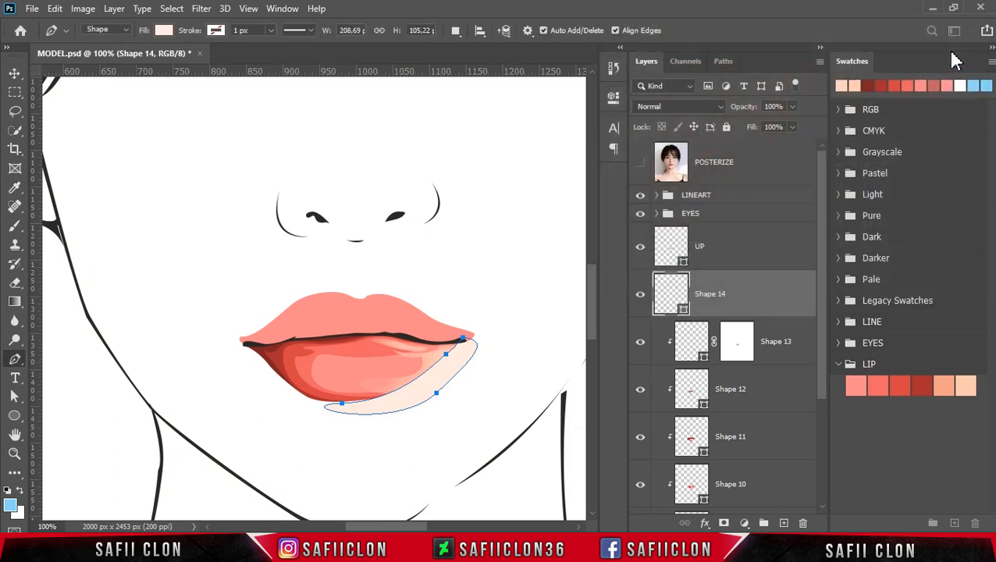
pyautogui.rightClick(752, 303)
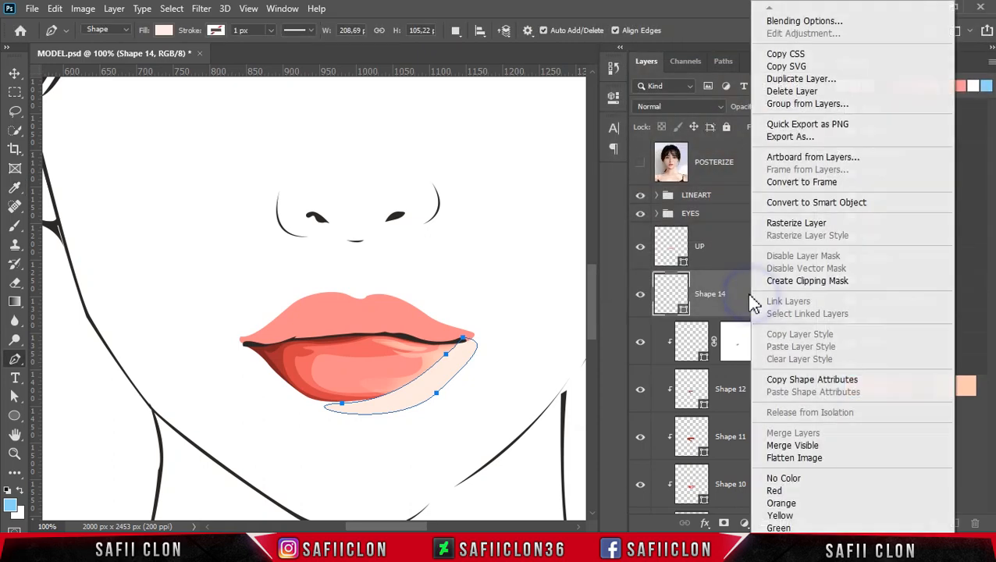
pyautogui.click(787, 281)
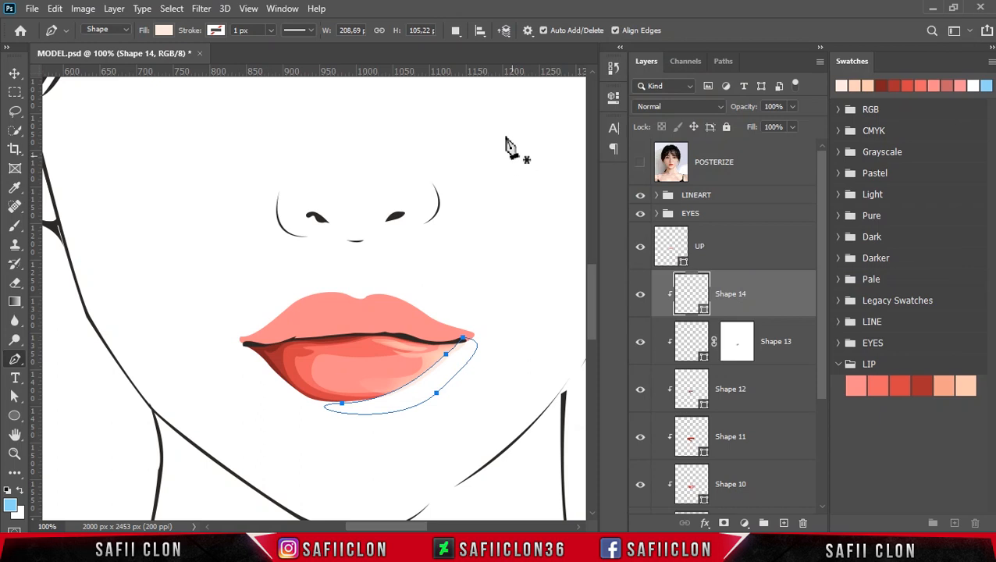
# Add a small thin highlight near the lower lip's upper-left edge with Combine Shapes, tracing it over the POSTERIZE layer.
pyautogui.click(456, 29)
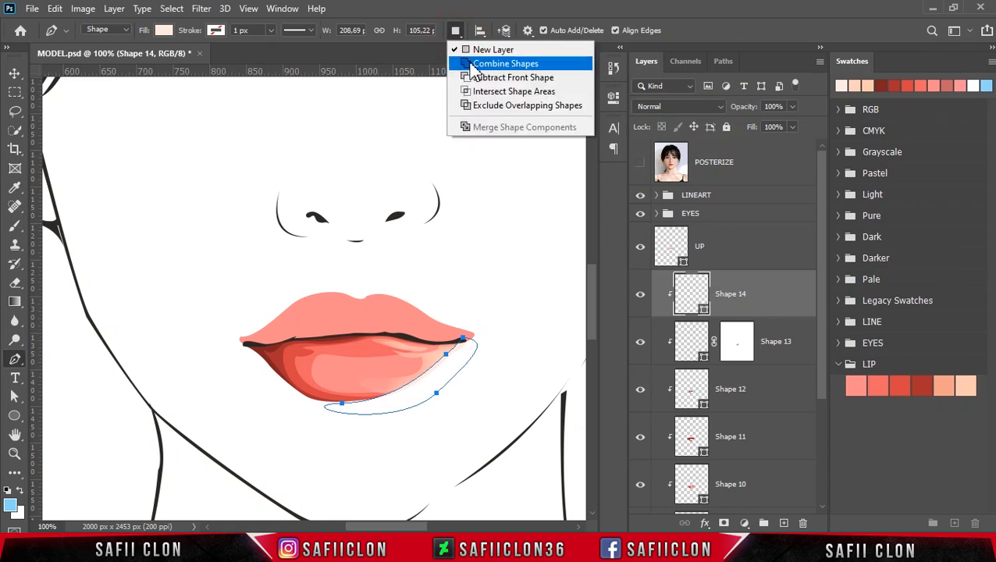
pyautogui.click(473, 64)
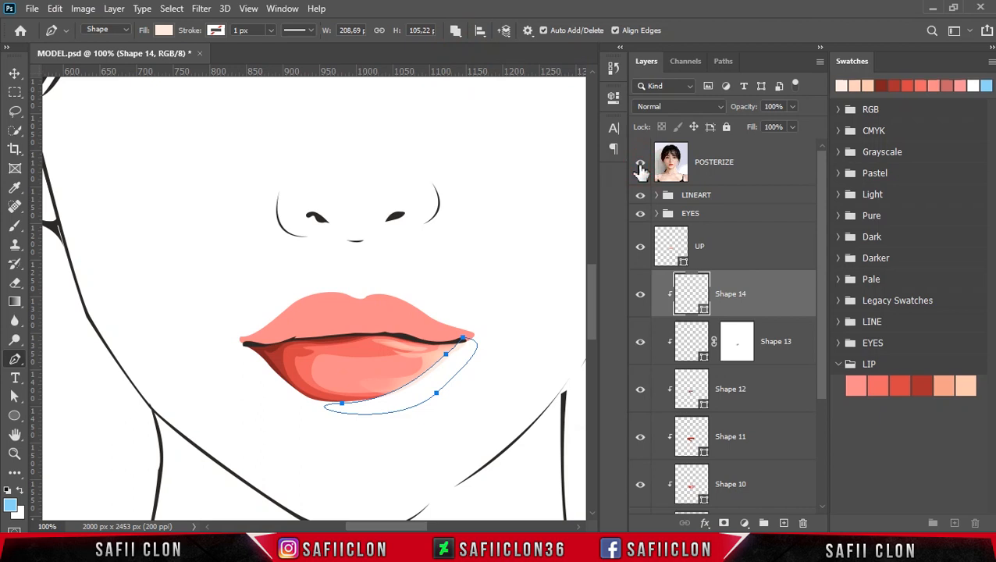
pyautogui.click(640, 165)
pyautogui.moveTo(311, 346)
pyautogui.mouseDown()
pyautogui.moveTo(327, 360)
pyautogui.moveTo(356, 351)
pyautogui.moveTo(298, 345)
pyautogui.mouseUp()
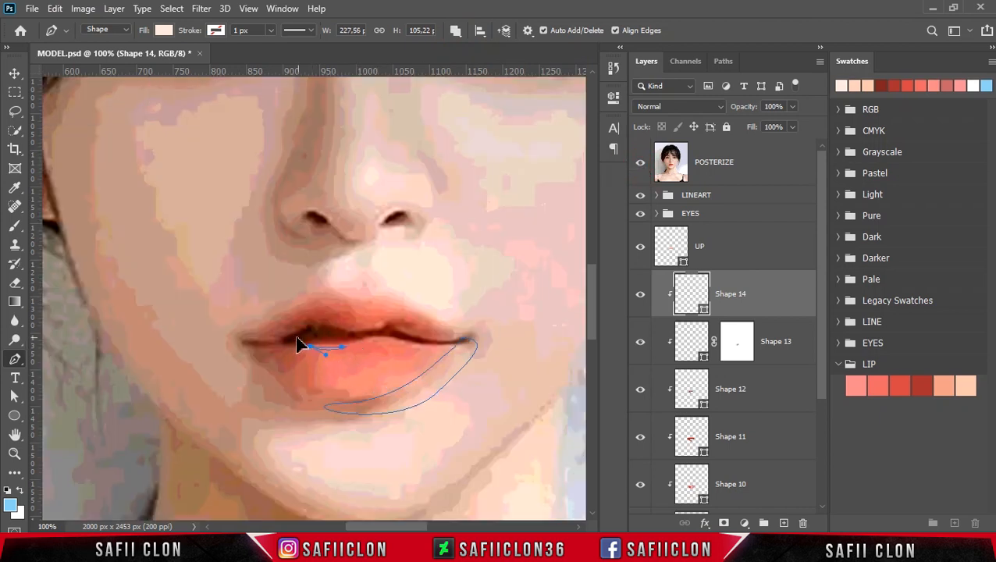
pyautogui.click(640, 162)
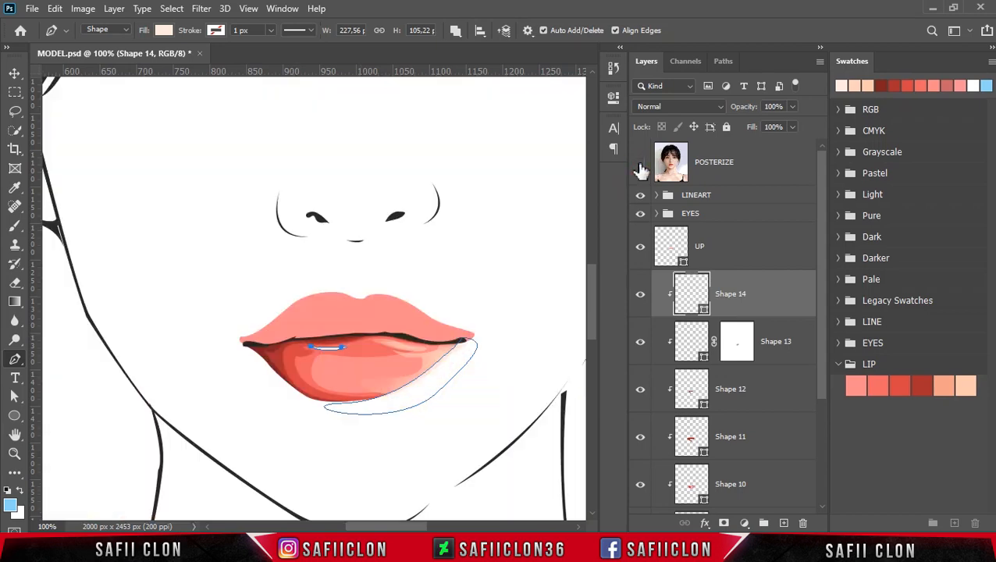
# Draw a thin curved highlight along the lower lip's lower-left edge in the same shape layer.
pyautogui.click(286, 371)
pyautogui.moveTo(367, 399); pyautogui.dragTo(424, 389)
pyautogui.moveTo(286, 373); pyautogui.dragTo(268, 343)
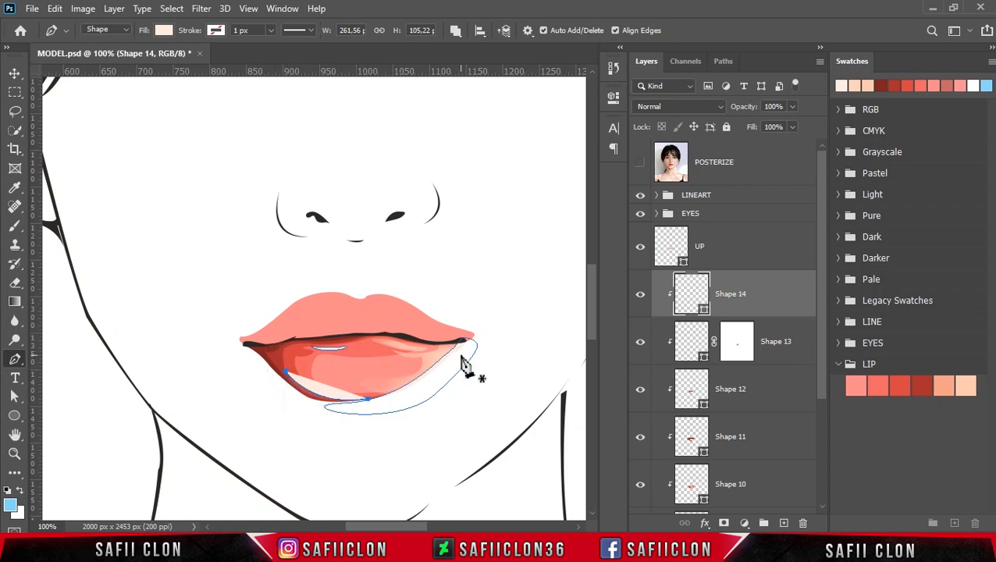
# Add a layer mask to the Shape 14 highlights and set up the Brush tool with a Soft Round tip at 8% opacity.
pyautogui.click(724, 525)
pyautogui.click(737, 293)
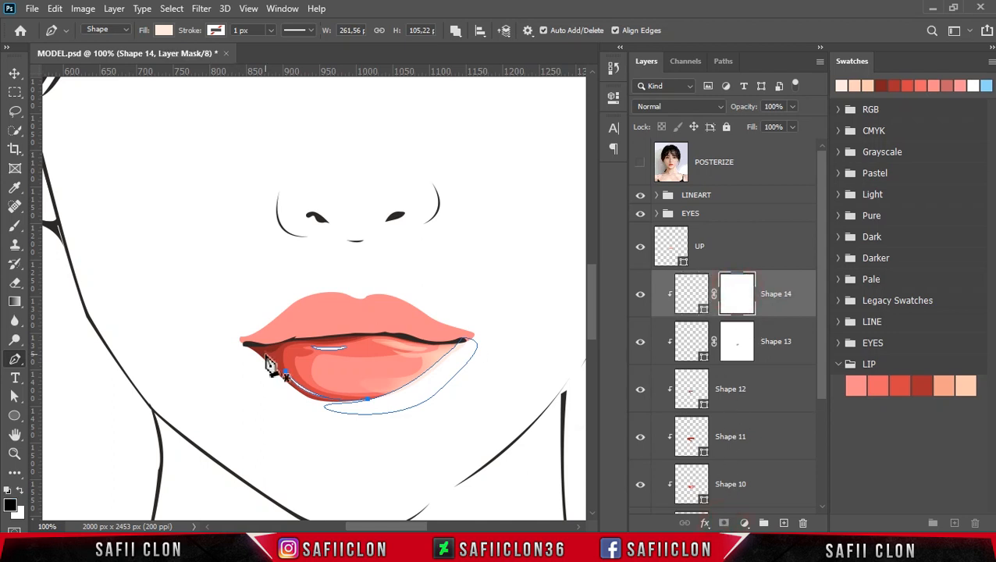
pyautogui.click(15, 225)
pyautogui.click(70, 227)
pyautogui.click(106, 31)
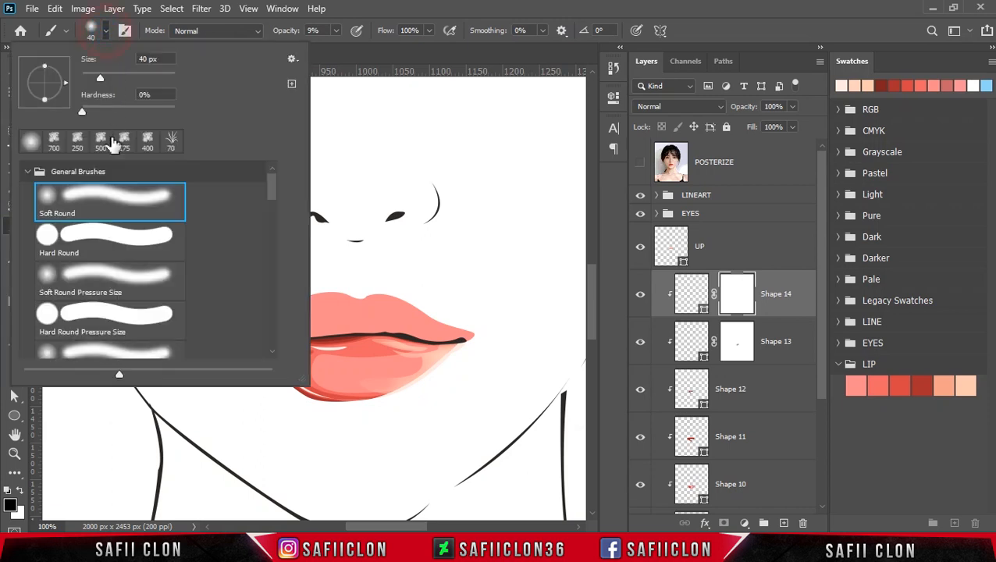
pyautogui.click(106, 196)
pyautogui.click(108, 32)
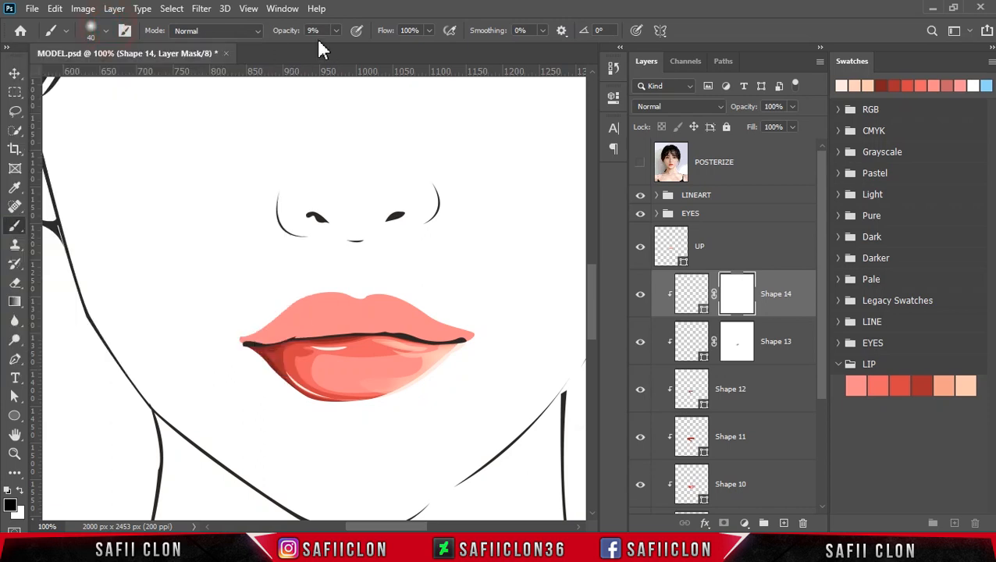
pyautogui.click(335, 31)
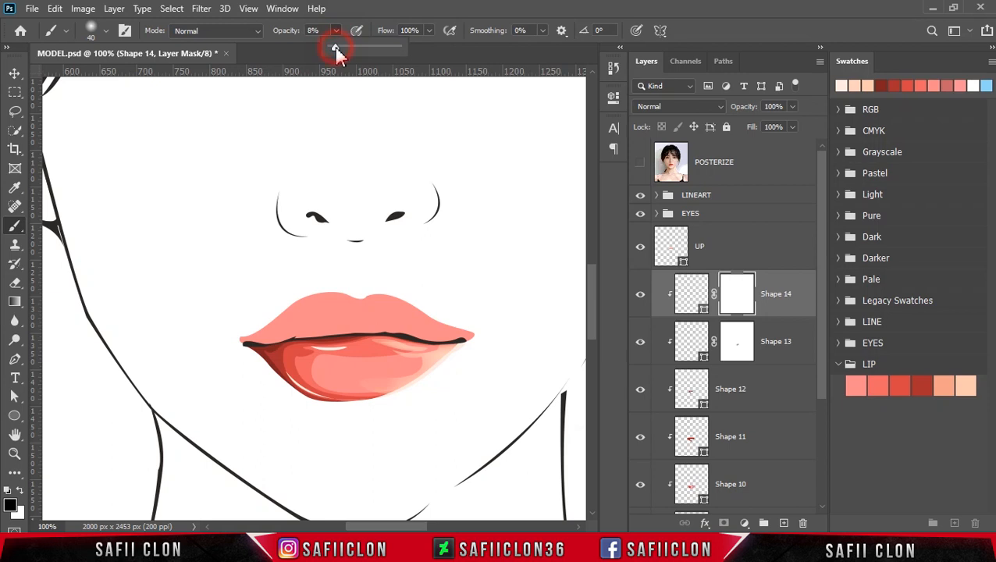
pyautogui.moveTo(339, 39); pyautogui.dragTo(340, 40)
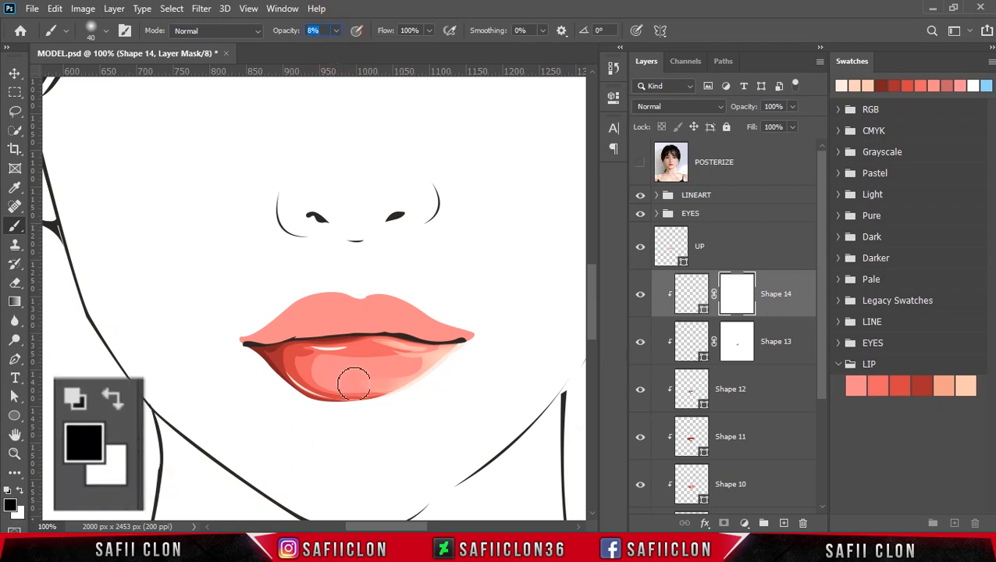
# Paint black on the Shape 14 mask to soften the highlights' edges into the lip, toggling the layer's visibility to compare.
pyautogui.moveTo(424, 357); pyautogui.dragTo(440, 341)
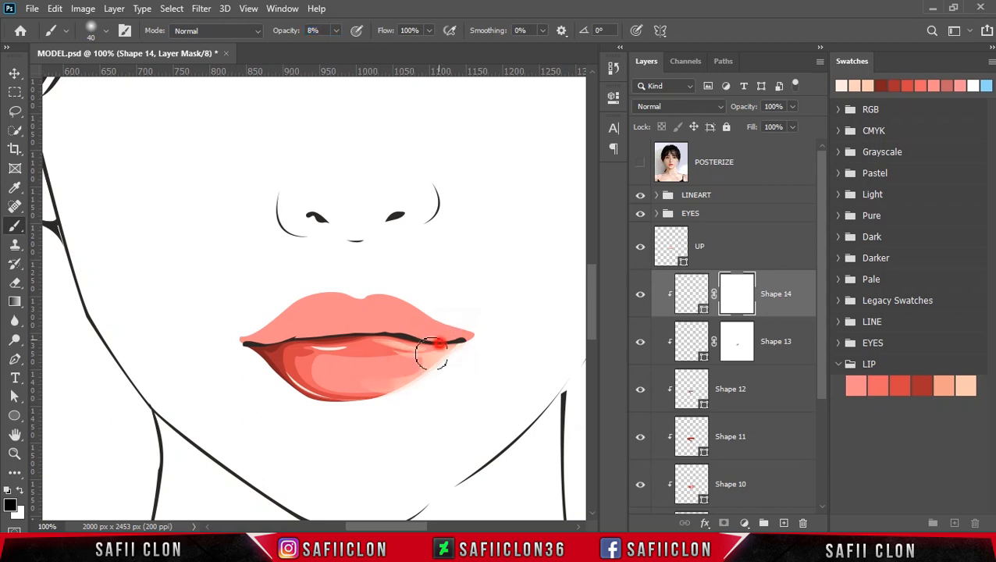
pyautogui.moveTo(335, 360)
pyautogui.mouseDown()
pyautogui.moveTo(313, 357)
pyautogui.moveTo(322, 349)
pyautogui.moveTo(302, 363)
pyautogui.mouseUp()
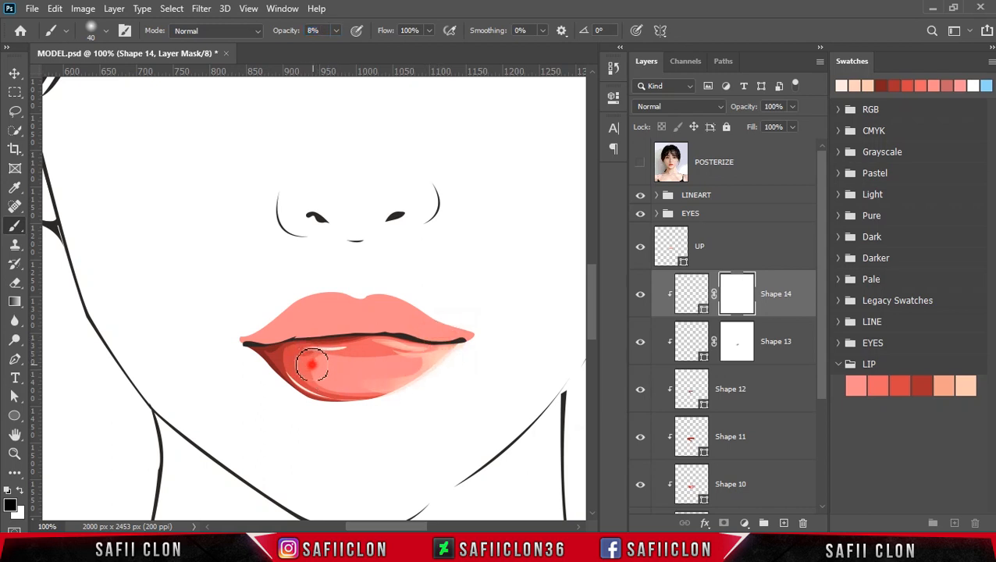
pyautogui.moveTo(287, 396); pyautogui.dragTo(282, 393)
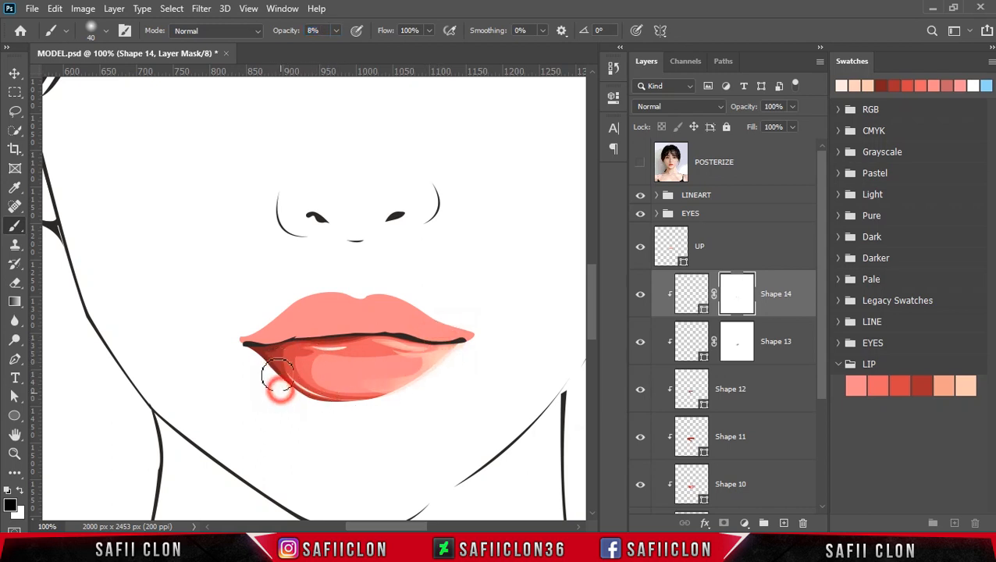
pyautogui.moveTo(446, 338); pyautogui.dragTo(414, 360)
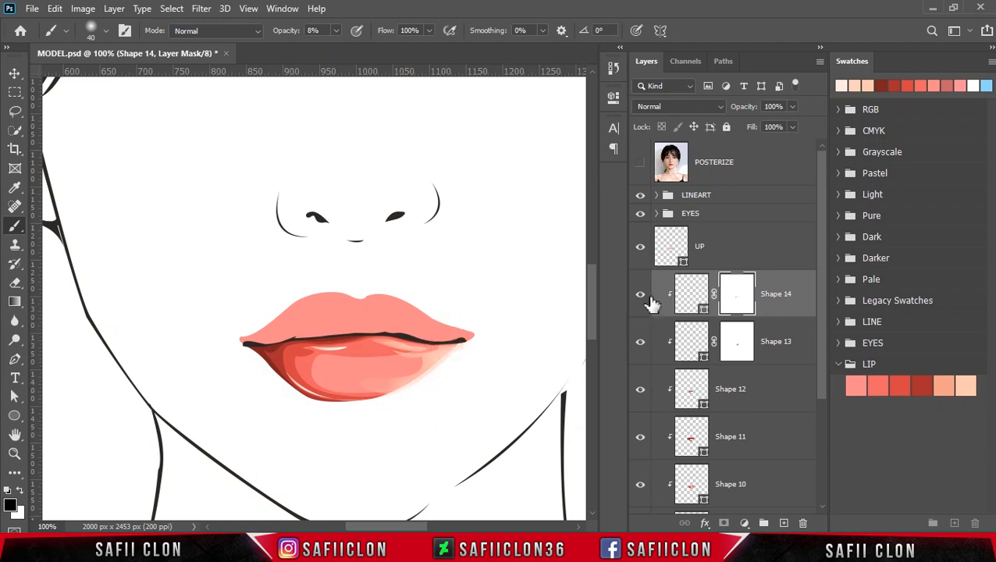
pyautogui.click(641, 300)
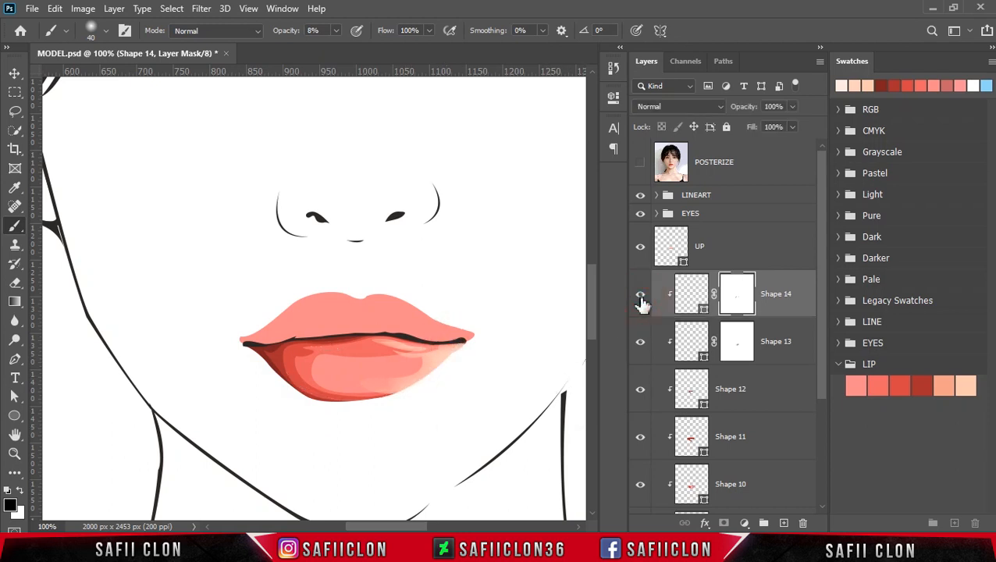
pyautogui.moveTo(465, 367)
pyautogui.mouseDown()
pyautogui.moveTo(402, 398)
pyautogui.moveTo(430, 357)
pyautogui.moveTo(396, 377)
pyautogui.moveTo(417, 360)
pyautogui.moveTo(369, 388)
pyautogui.moveTo(421, 356)
pyautogui.moveTo(389, 385)
pyautogui.mouseUp()
pyautogui.hotkey('ctrl', 'z')
pyautogui.hotkey('ctrl', 'z')
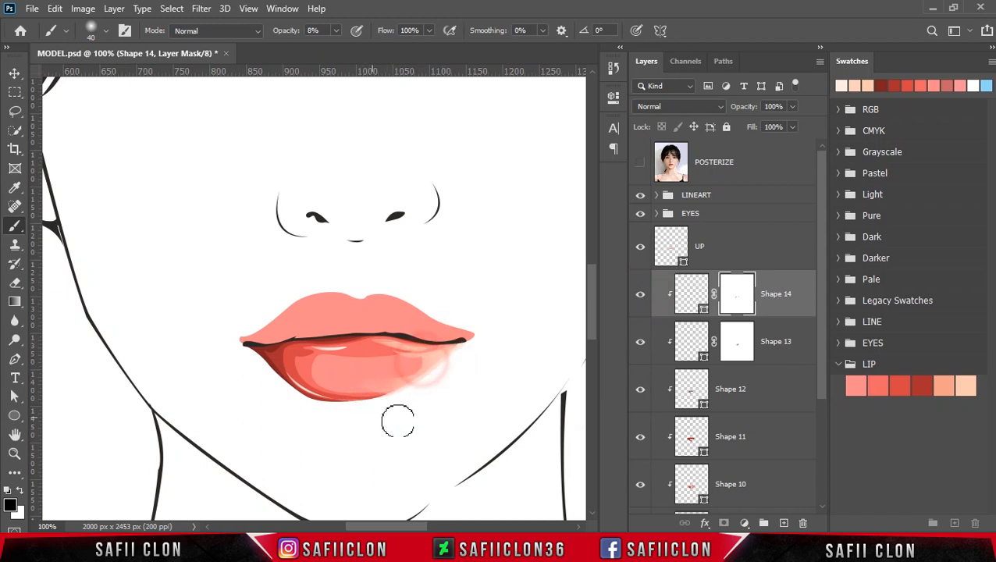
pyautogui.click(639, 301)
pyautogui.scroll(-3, 556, 338)
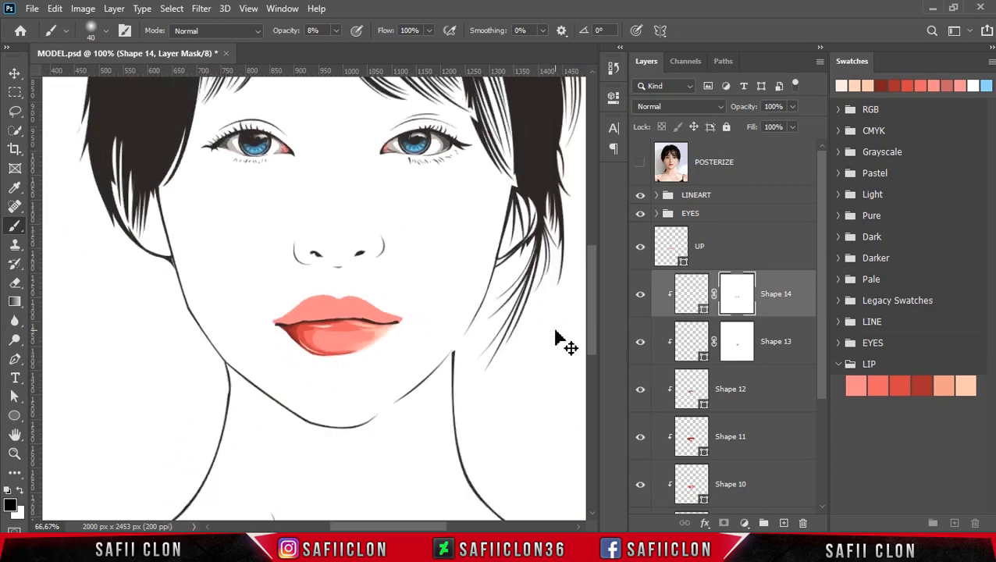
pyautogui.scroll(1, 556, 338)
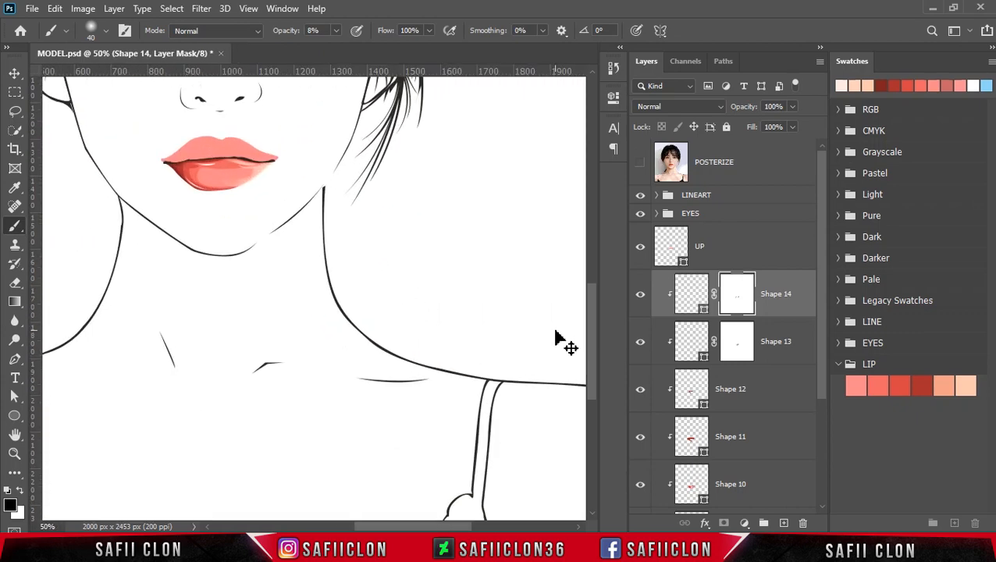
pyautogui.scroll(1, 555, 338)
pyautogui.scroll(3, 312, 334)
pyautogui.scroll(1, 328, 362)
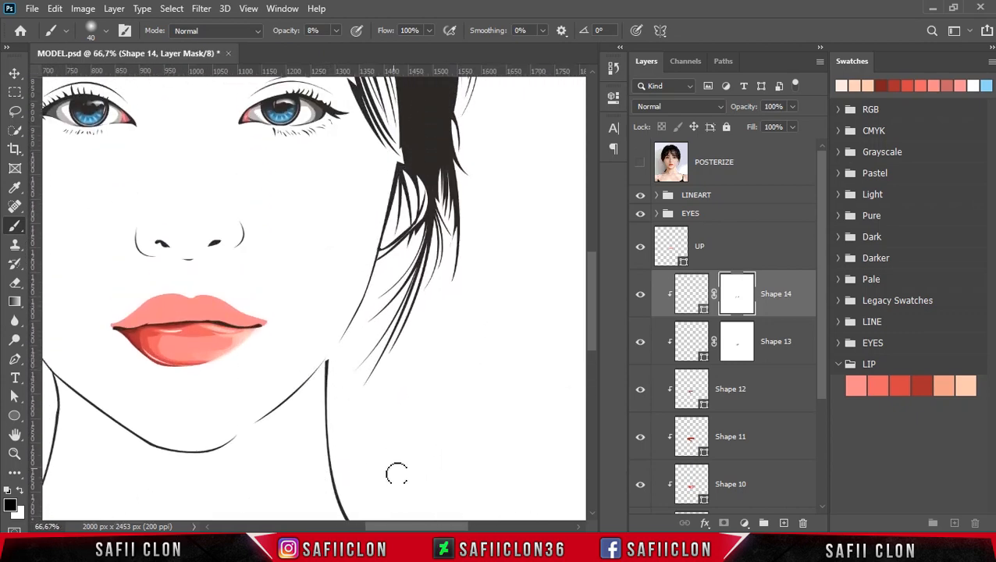
pyautogui.hscroll(-3, 411, 522)
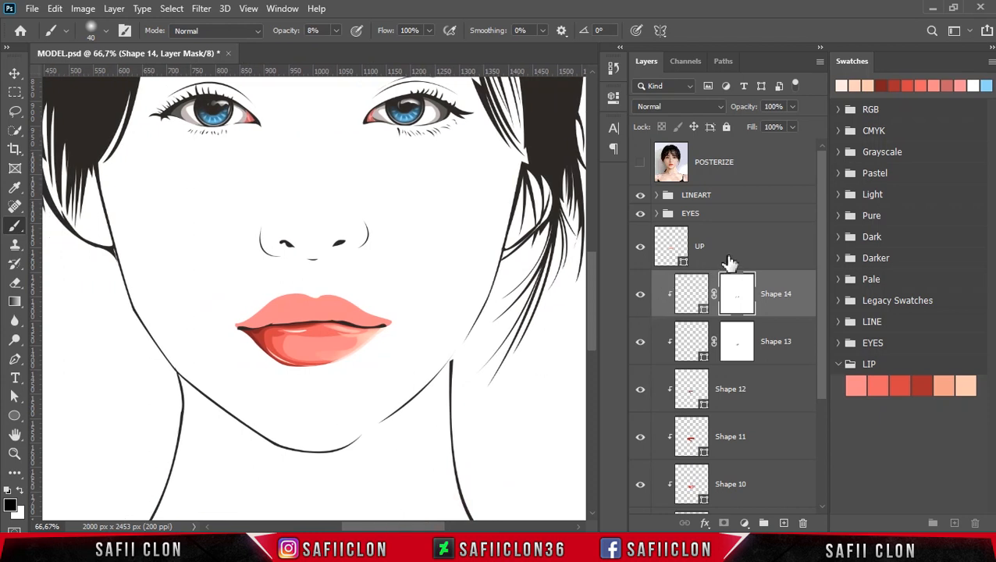
# Select the UP layer and set the Pen tool to draw a new shape layer above it, with the POSTERIZE layer shown for tracing.
pyautogui.click(729, 259)
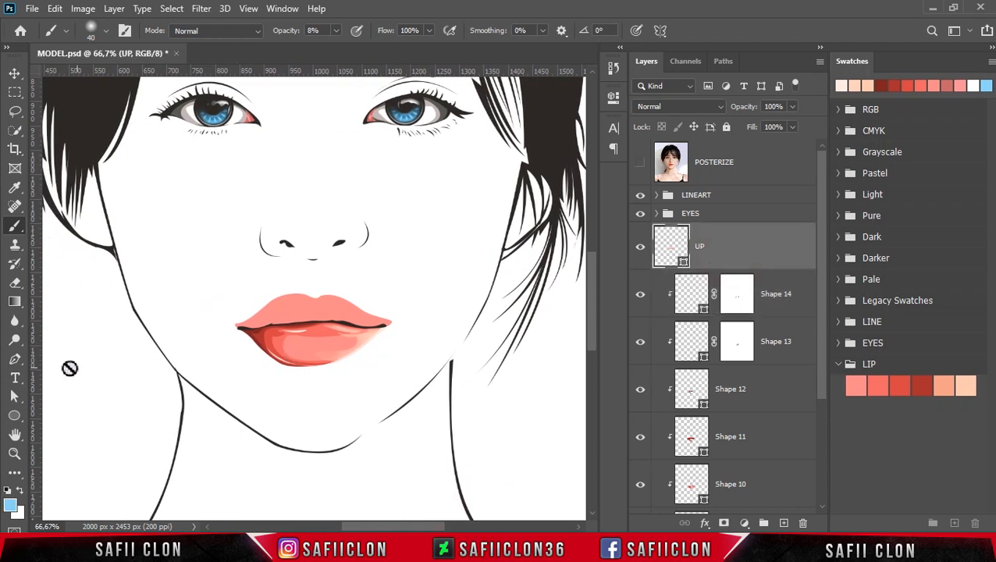
pyautogui.rightClick(17, 361)
pyautogui.click(48, 357)
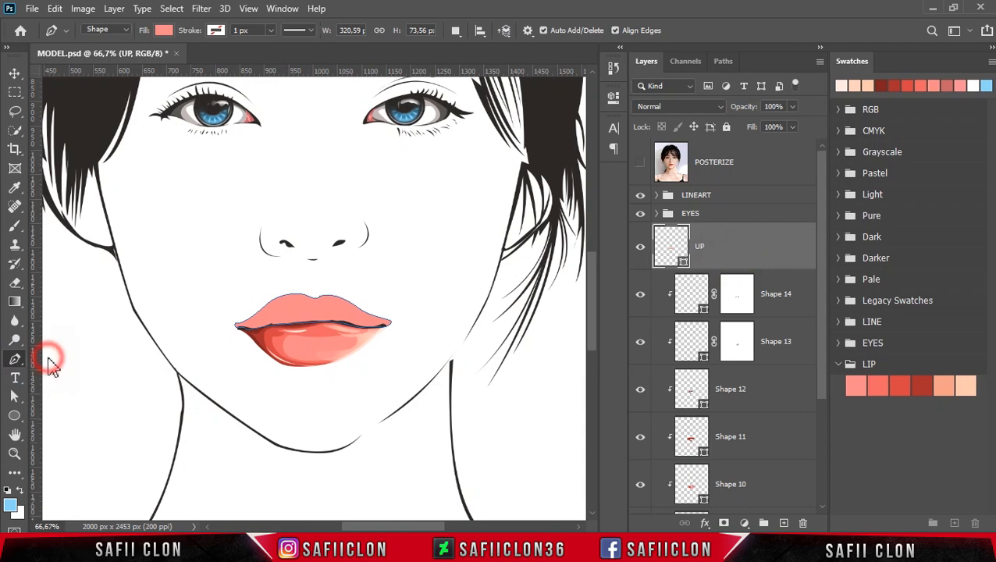
pyautogui.click(456, 32)
pyautogui.click(469, 47)
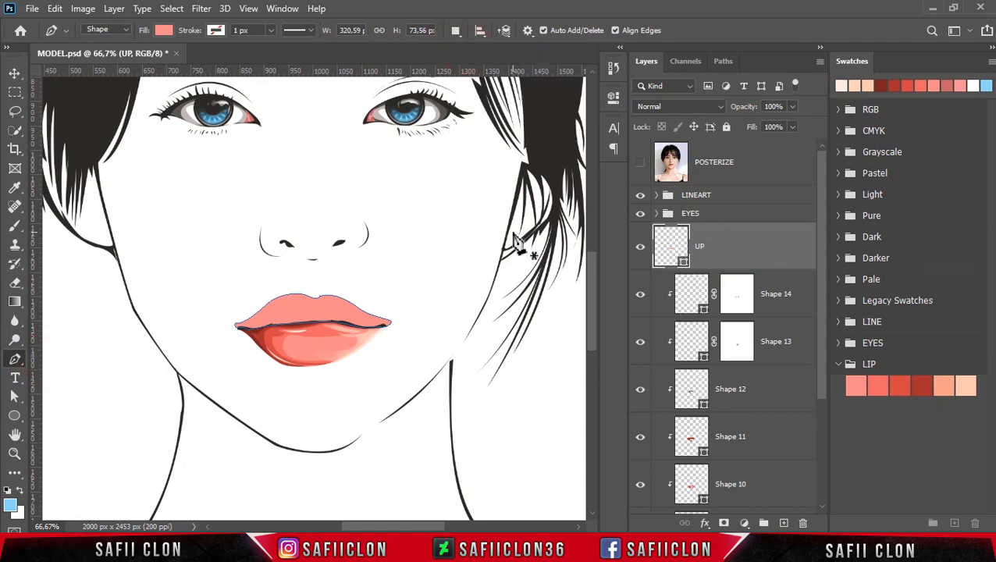
pyautogui.click(641, 163)
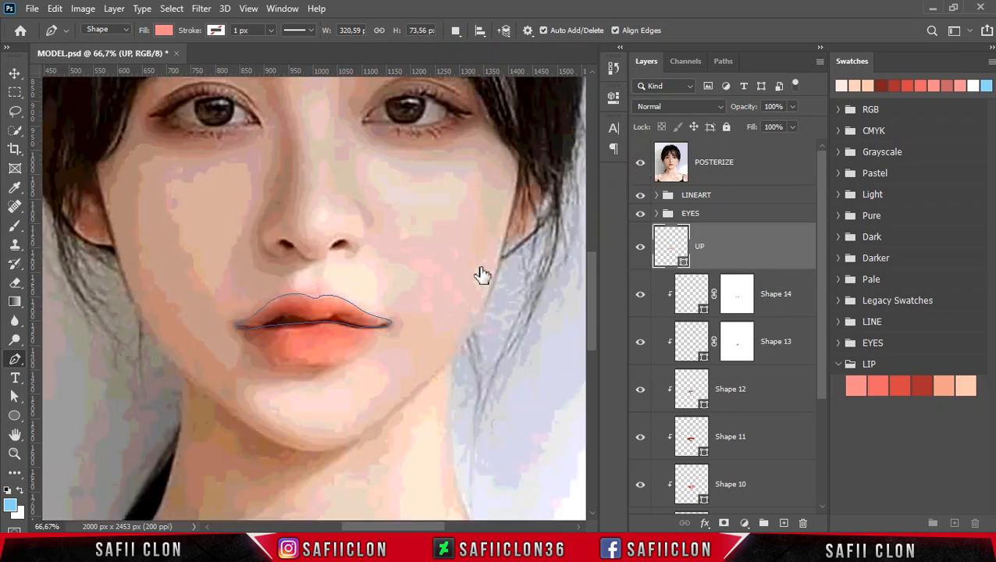
pyautogui.hotkey('ctrl', '+')
pyautogui.hotkey('ctrl', '+')
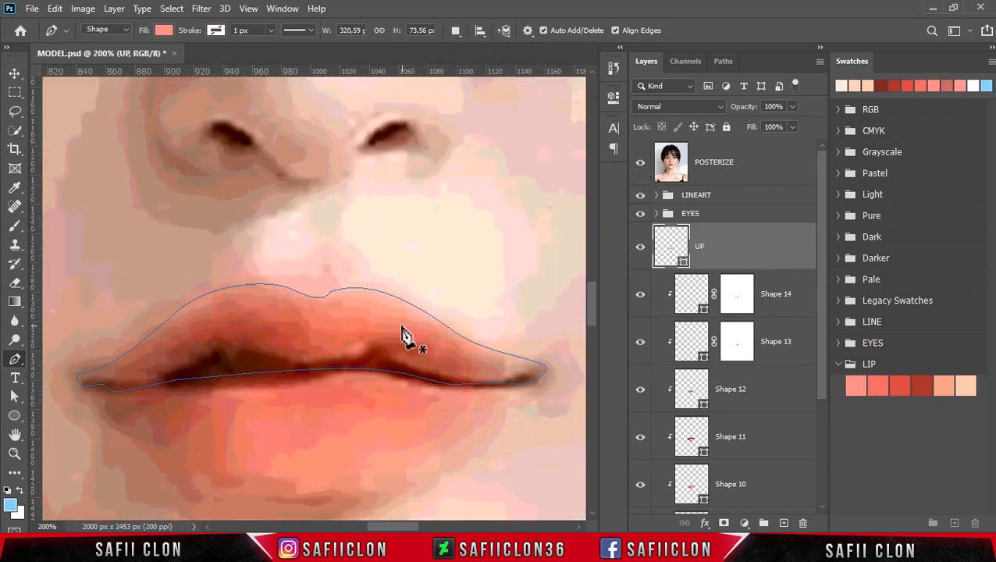
# Trace the first upper-lip shading shape just inside the lip's top edge and close it below the mouth line, about 362 by 106 px.
pyautogui.click(68, 365)
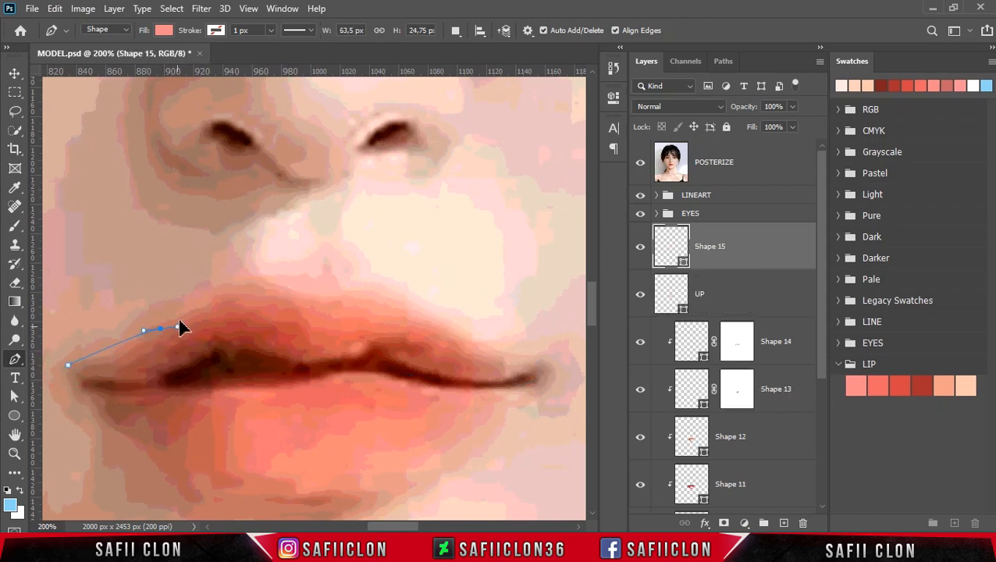
pyautogui.moveTo(297, 307); pyautogui.dragTo(374, 311)
pyautogui.click(312, 334)
pyautogui.moveTo(436, 324); pyautogui.dragTo(465, 340)
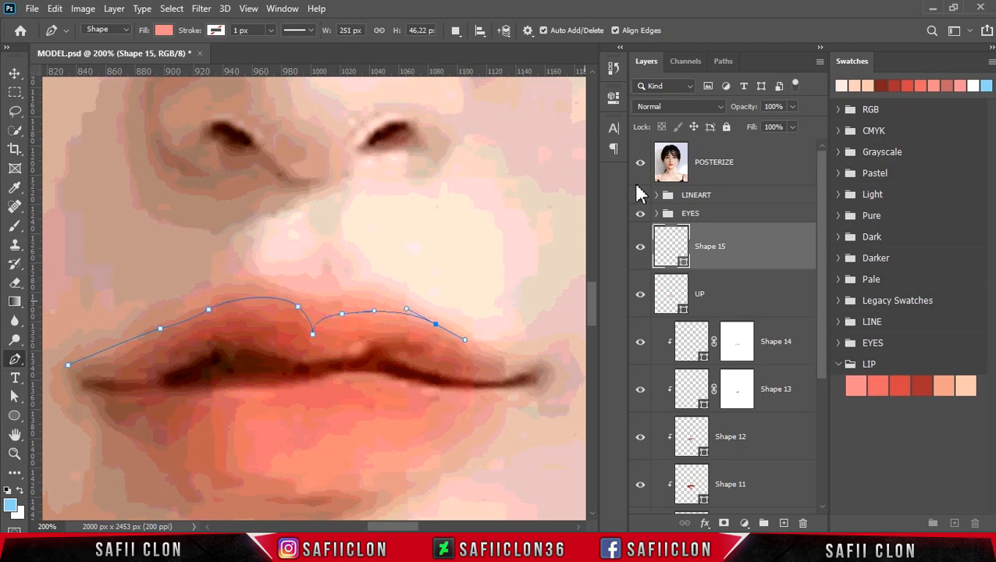
pyautogui.click(641, 162)
pyautogui.moveTo(553, 365); pyautogui.dragTo(578, 363)
pyautogui.moveTo(535, 404); pyautogui.dragTo(433, 429)
pyautogui.moveTo(180, 445); pyautogui.dragTo(98, 435)
pyautogui.moveTo(69, 427); pyautogui.dragTo(60, 377)
pyautogui.click(69, 365)
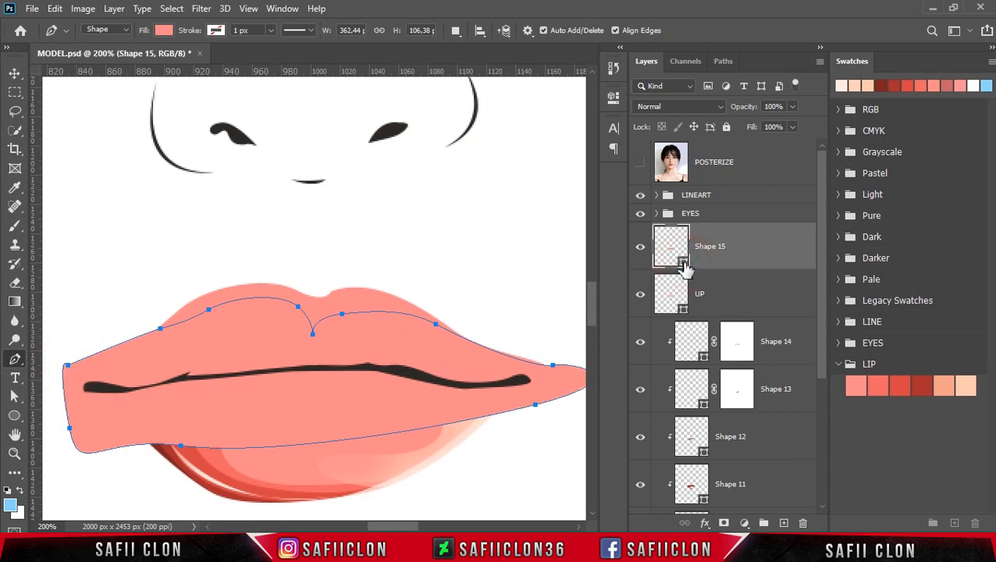
# Fill Shape 15 with the LIP swatch ef6565 and clip it to the UP layer.
pyautogui.doubleClick(684, 267)
pyautogui.click(878, 385)
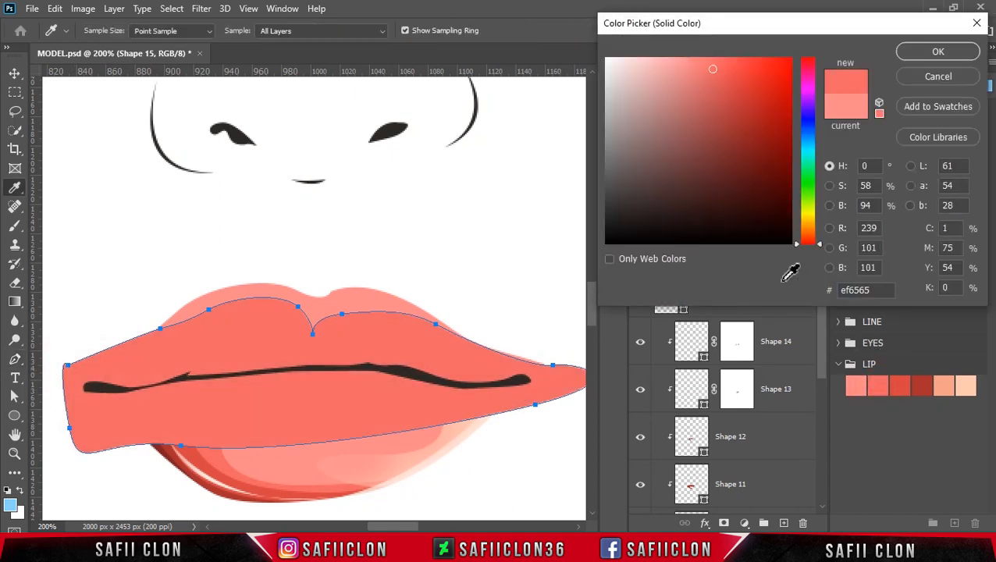
pyautogui.click(929, 55)
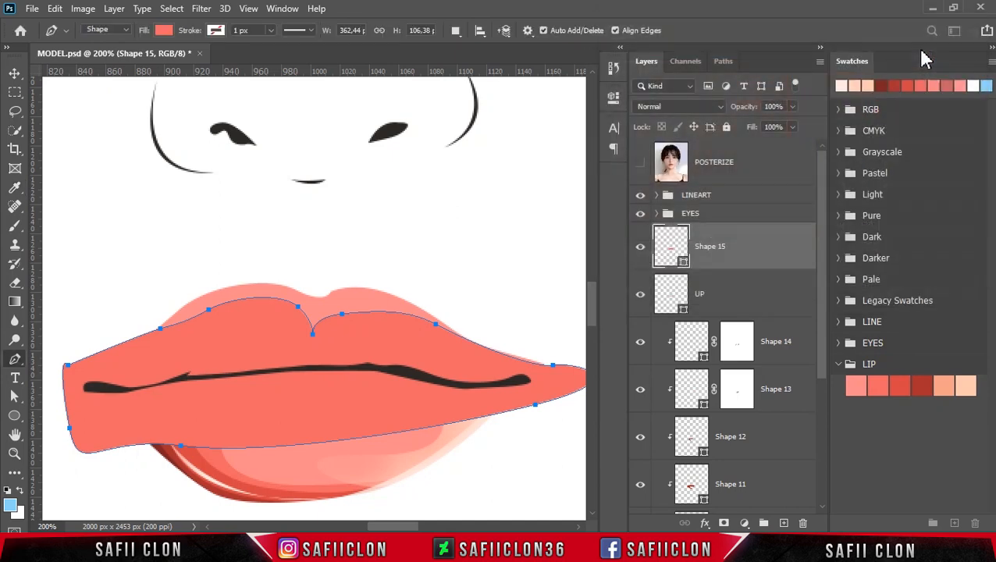
pyautogui.rightClick(754, 247)
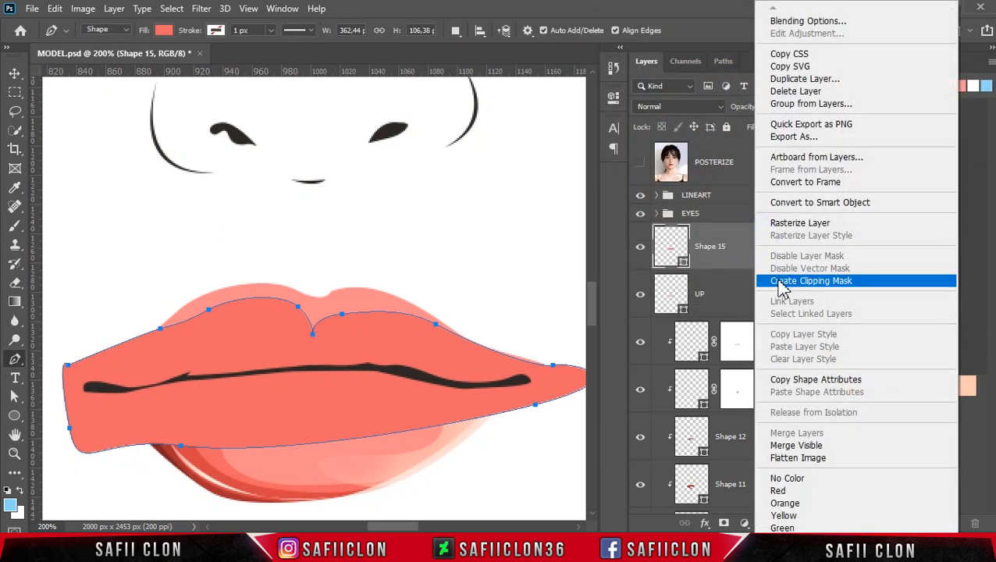
pyautogui.click(781, 283)
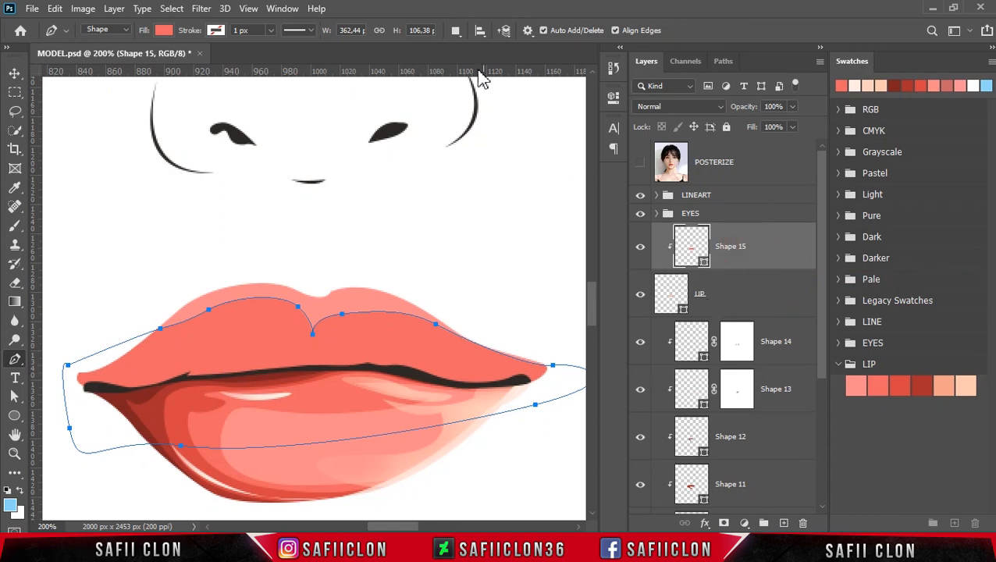
# Start a new shape layer tracing the second shading edge from the lip's left corner past the cupid's bow, over the POSTERIZE layer.
pyautogui.click(456, 31)
pyautogui.click(473, 50)
pyautogui.click(641, 166)
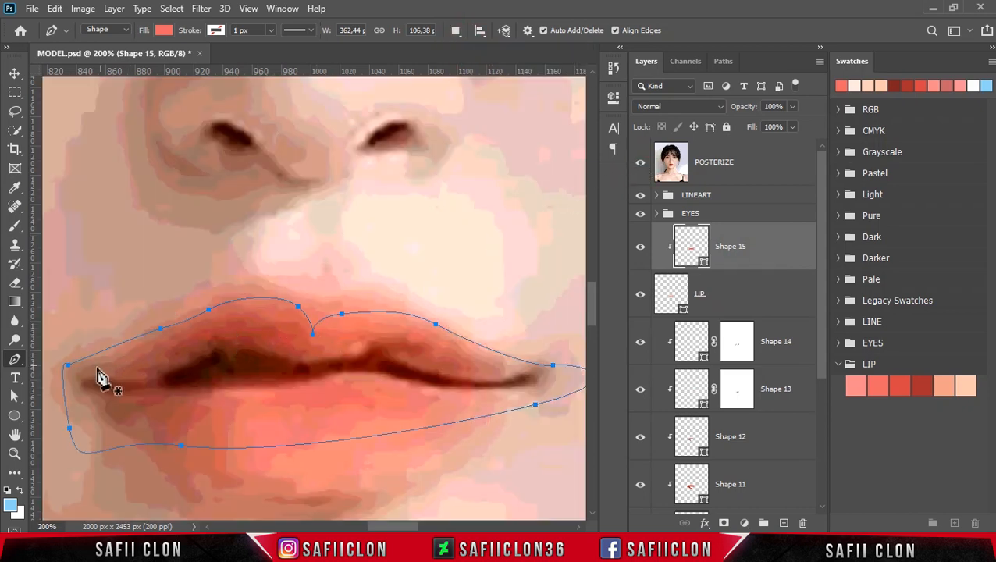
pyautogui.click(56, 380)
pyautogui.click(89, 364)
pyautogui.moveTo(170, 330); pyautogui.dragTo(191, 316)
pyautogui.moveTo(313, 350); pyautogui.dragTo(313, 352)
pyautogui.moveTo(360, 327); pyautogui.dragTo(406, 328)
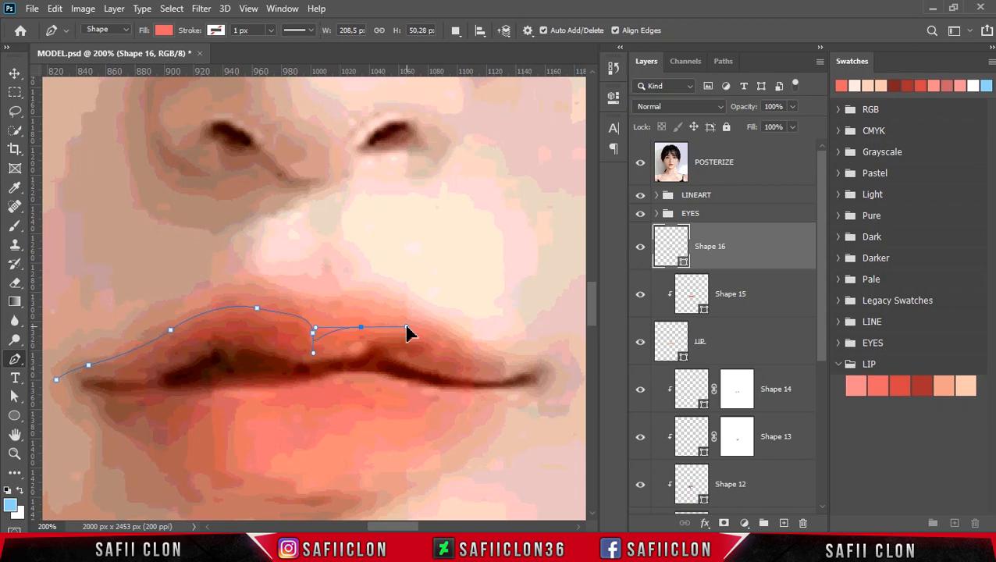
# Hide POSTERIZE and close the second shading shape around the right lip corner and below the mouth line, about 359 by 93 px overall.
pyautogui.click(640, 161)
pyautogui.moveTo(463, 346); pyautogui.dragTo(571, 352)
pyautogui.moveTo(544, 392); pyautogui.dragTo(481, 411)
pyautogui.moveTo(396, 427); pyautogui.dragTo(340, 438)
pyautogui.moveTo(186, 433); pyautogui.dragTo(121, 424)
pyautogui.moveTo(104, 415); pyautogui.dragTo(72, 394)
pyautogui.click(57, 381)
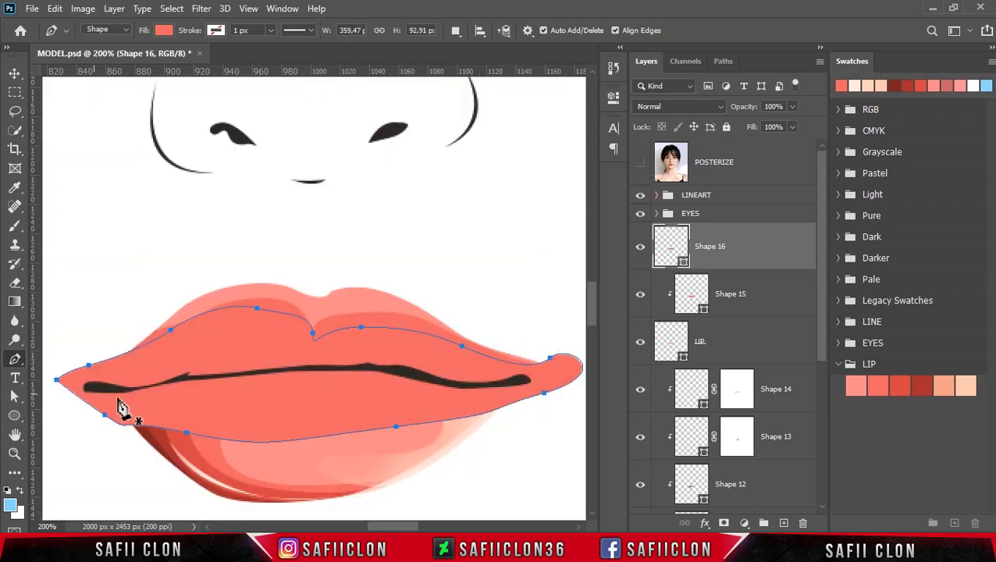
# Clip Shape 16 to the UP layer and fill it with the LIP swatch d84343.
pyautogui.click(764, 250)
pyautogui.rightClick(764, 250)
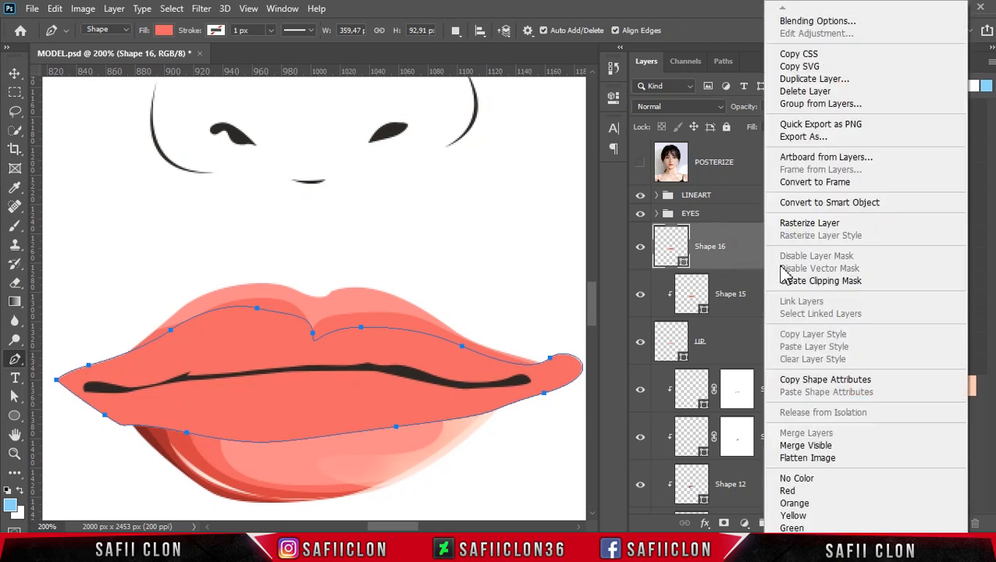
pyautogui.click(777, 279)
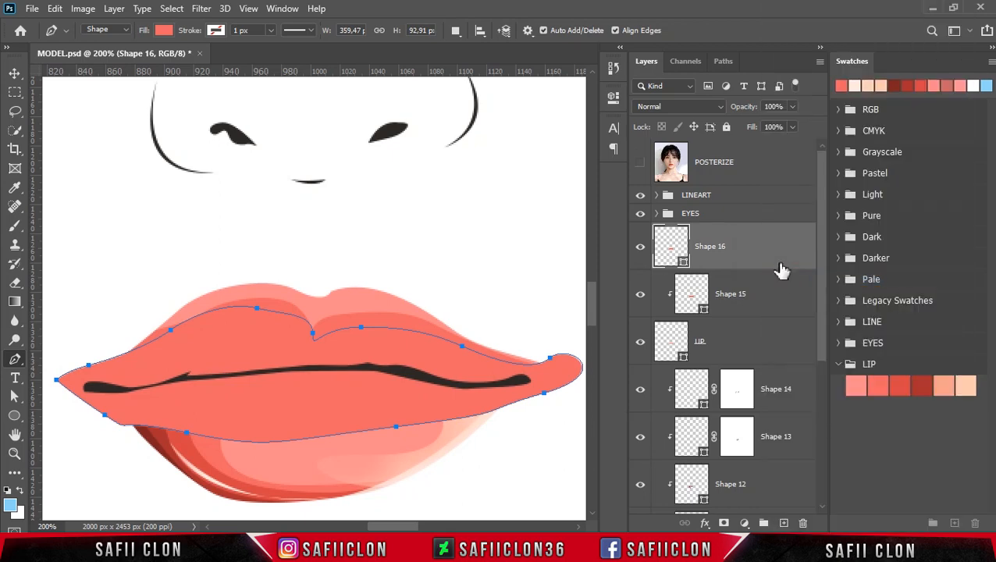
pyautogui.doubleClick(702, 265)
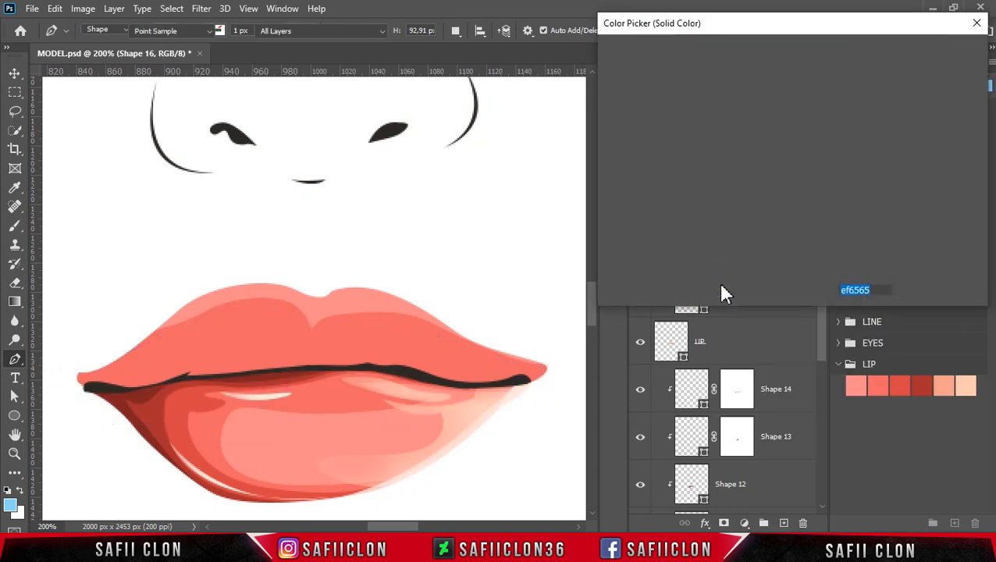
pyautogui.click(898, 381)
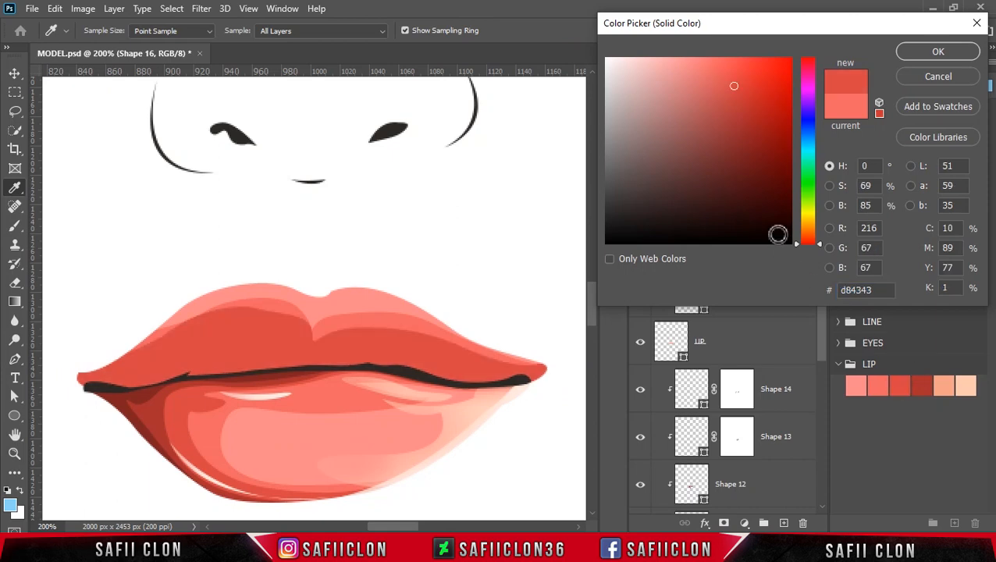
pyautogui.click(942, 52)
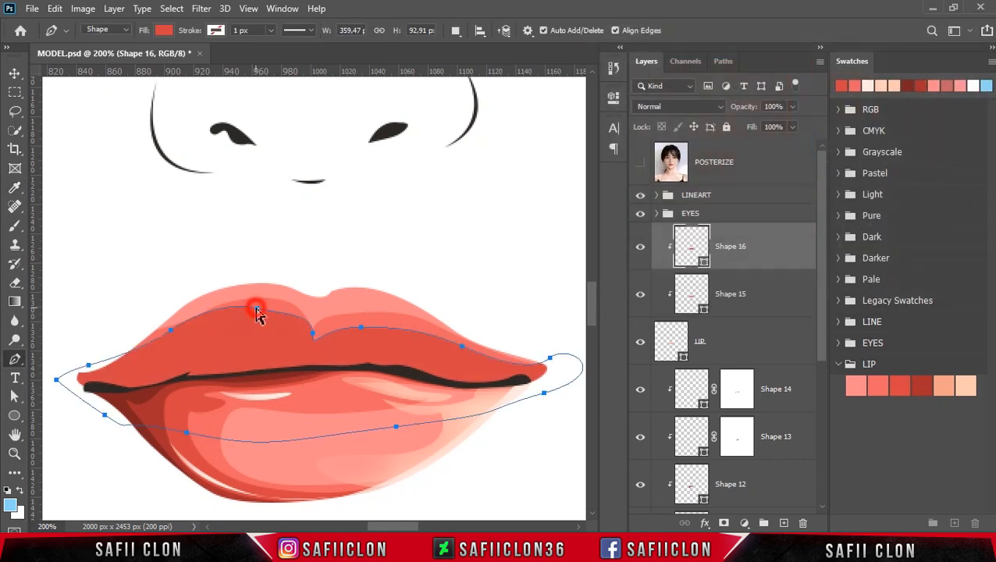
# Adjust Shape 16's upper anchor points and handles to refine its curve along both halves of the upper lip.
pyautogui.click(257, 312)
pyautogui.moveTo(255, 309); pyautogui.dragTo(276, 307)
pyautogui.moveTo(171, 330); pyautogui.dragTo(185, 334)
pyautogui.moveTo(88, 366); pyautogui.dragTo(96, 357)
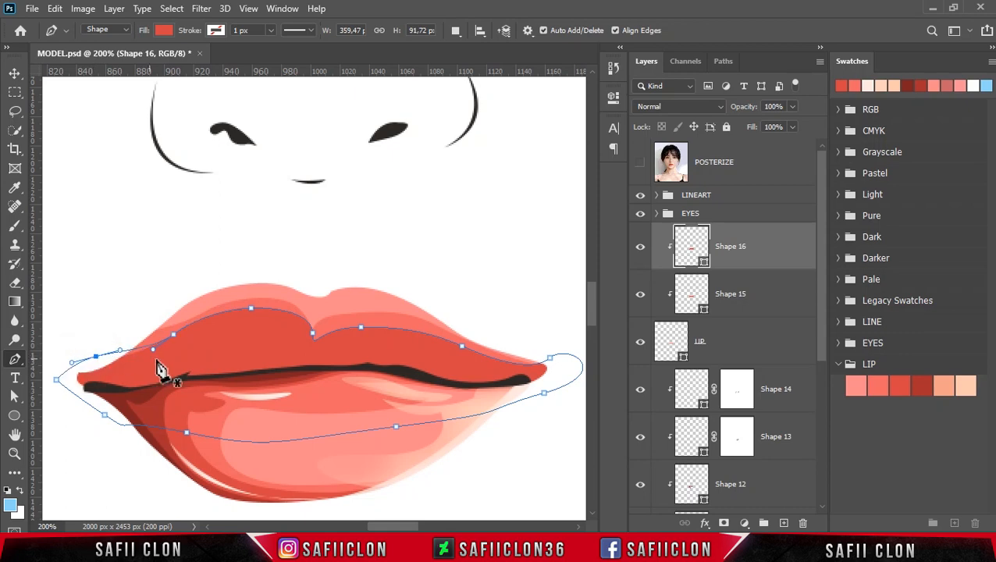
pyautogui.moveTo(313, 334); pyautogui.dragTo(362, 324)
pyautogui.moveTo(462, 347); pyautogui.dragTo(466, 343)
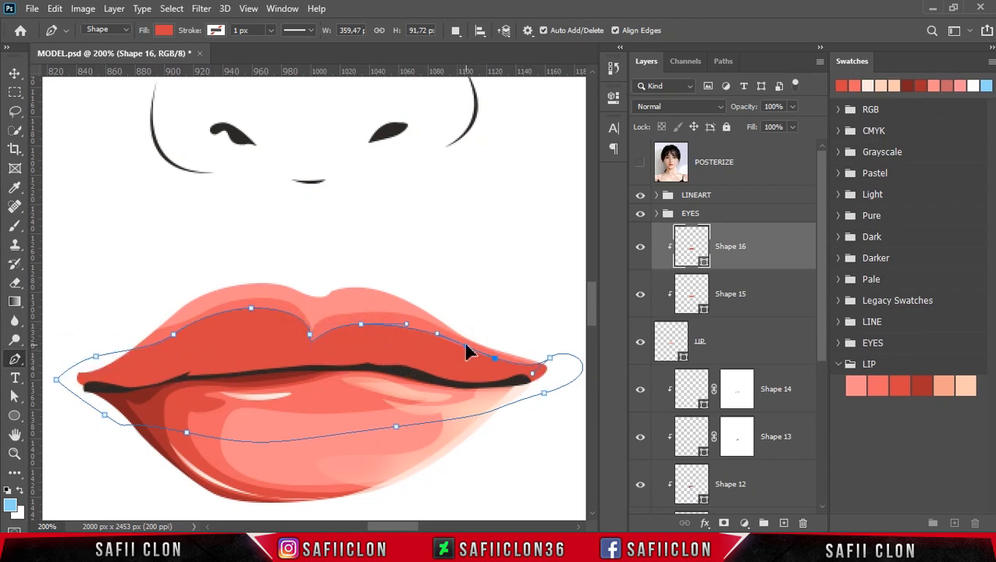
pyautogui.moveTo(549, 364); pyautogui.dragTo(552, 356)
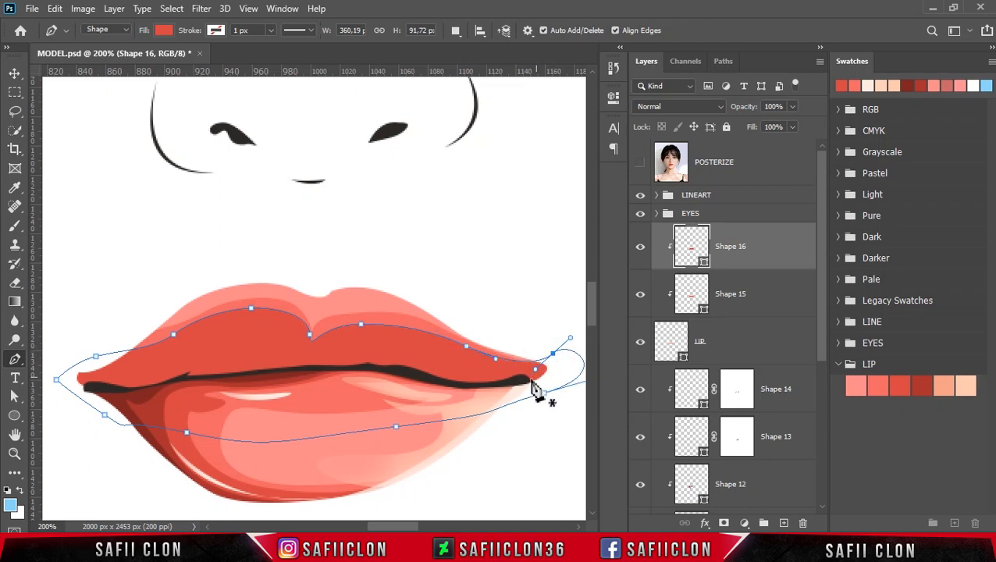
# Start another new shape layer tracing the darkest wavy shading edge across the upper lip, with the POSTERIZE layer shown.
pyautogui.click(456, 31)
pyautogui.click(467, 50)
pyautogui.click(640, 166)
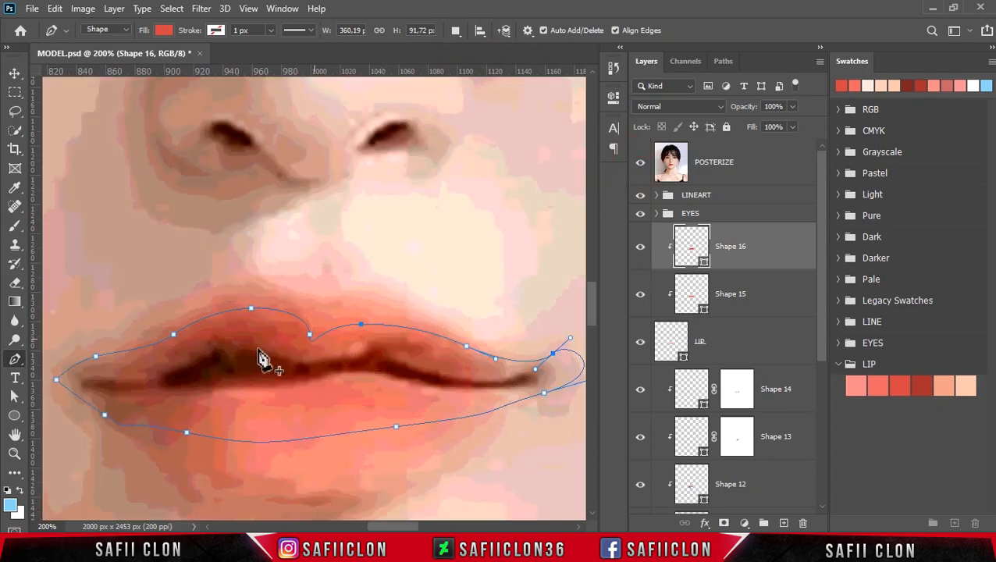
pyautogui.click(71, 403)
pyautogui.moveTo(85, 377); pyautogui.dragTo(111, 374)
pyautogui.moveTo(141, 360); pyautogui.dragTo(161, 343)
pyautogui.moveTo(223, 317); pyautogui.dragTo(484, 370)
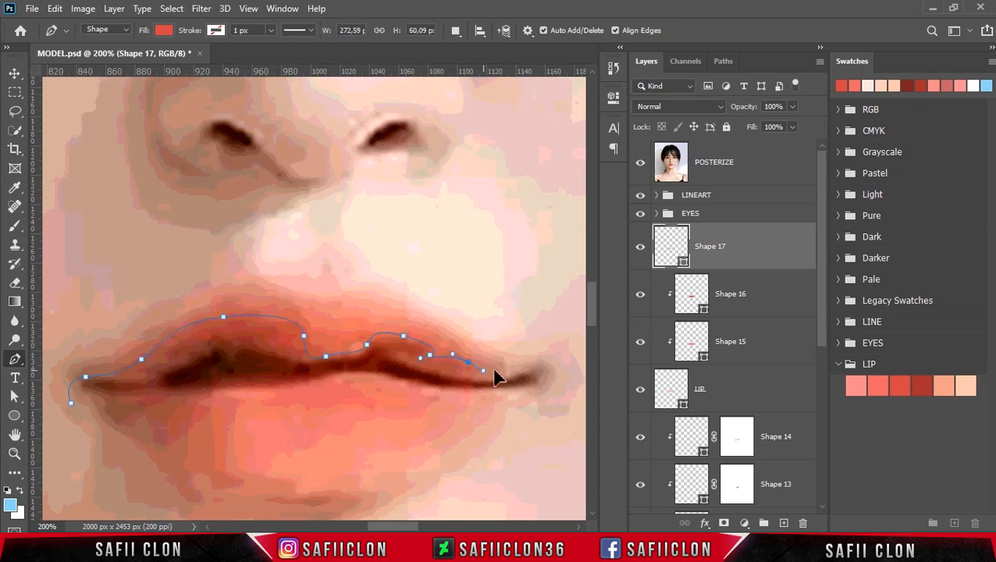
# Hide POSTERIZE and close the dark shading shape around the right corner and under the mouth line, about 353 by 92 px overall.
pyautogui.click(640, 161)
pyautogui.moveTo(545, 359); pyautogui.dragTo(567, 341)
pyautogui.moveTo(549, 394); pyautogui.dragTo(493, 413)
pyautogui.moveTo(315, 442); pyautogui.dragTo(196, 444)
pyautogui.moveTo(106, 438); pyautogui.dragTo(92, 436)
pyautogui.moveTo(65, 434); pyautogui.dragTo(73, 403)
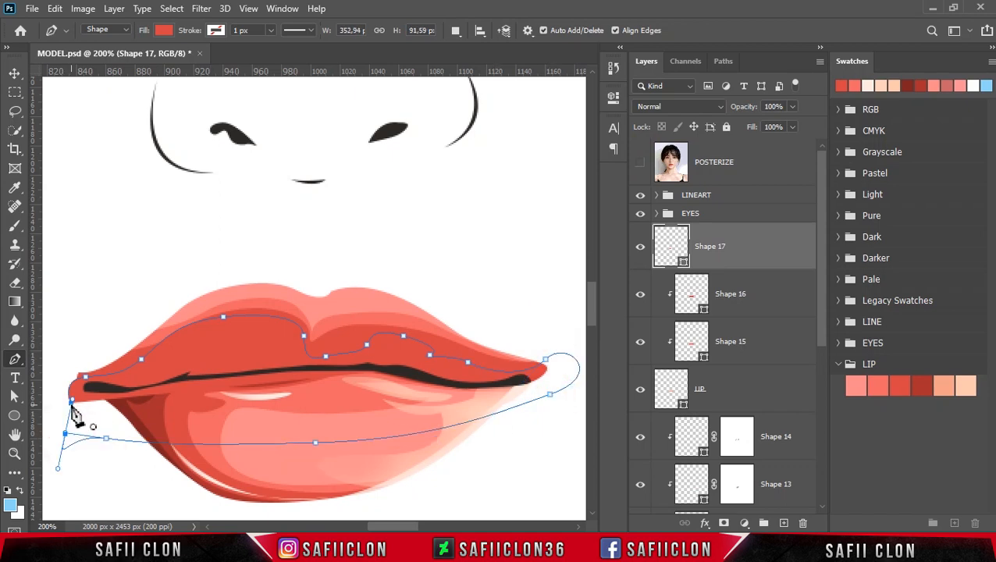
pyautogui.click(72, 403)
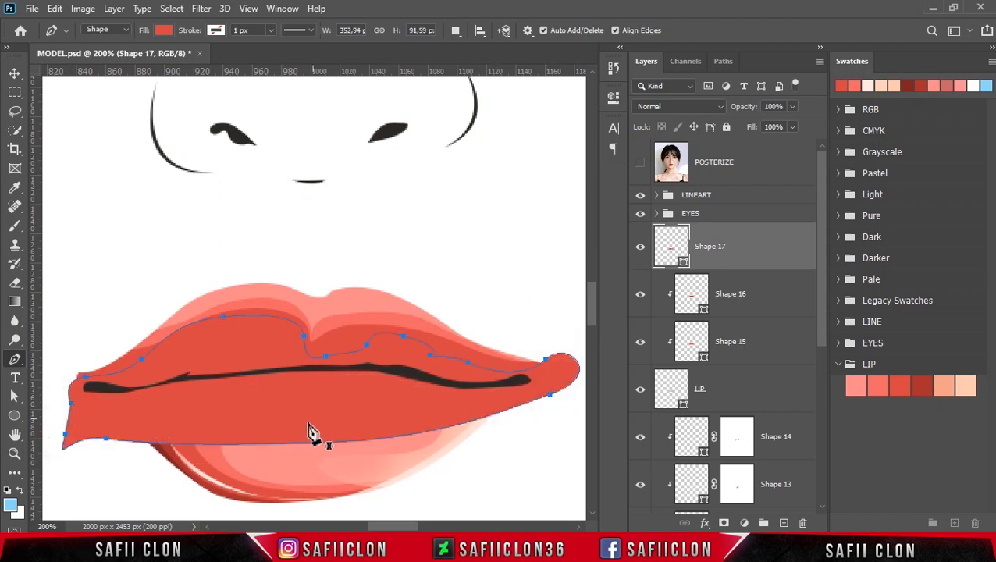
# Clip Shape 17 to the UP layer and fill it with the dark red LIP swatch aa2e2e.
pyautogui.rightClick(756, 247)
pyautogui.click(798, 282)
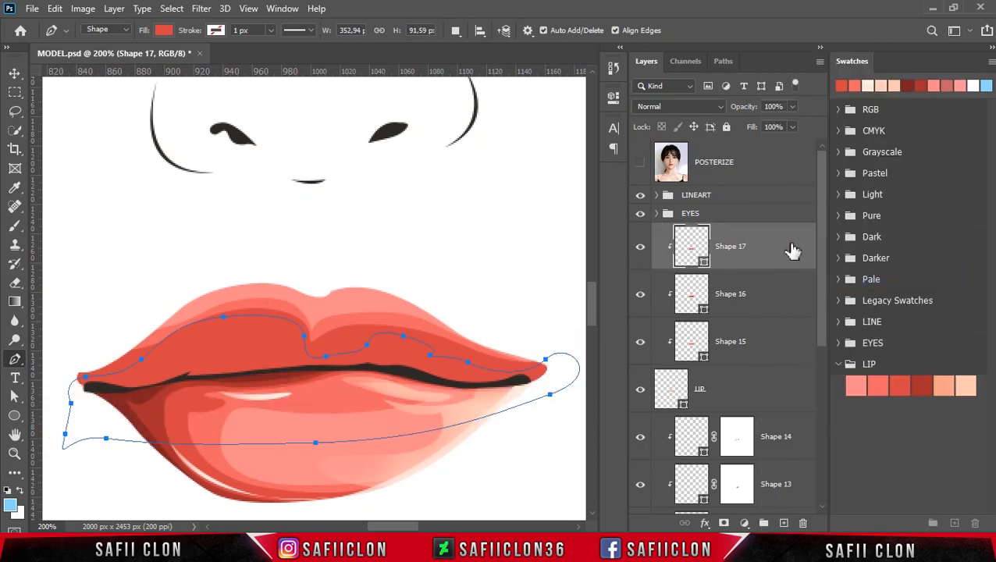
pyautogui.doubleClick(703, 265)
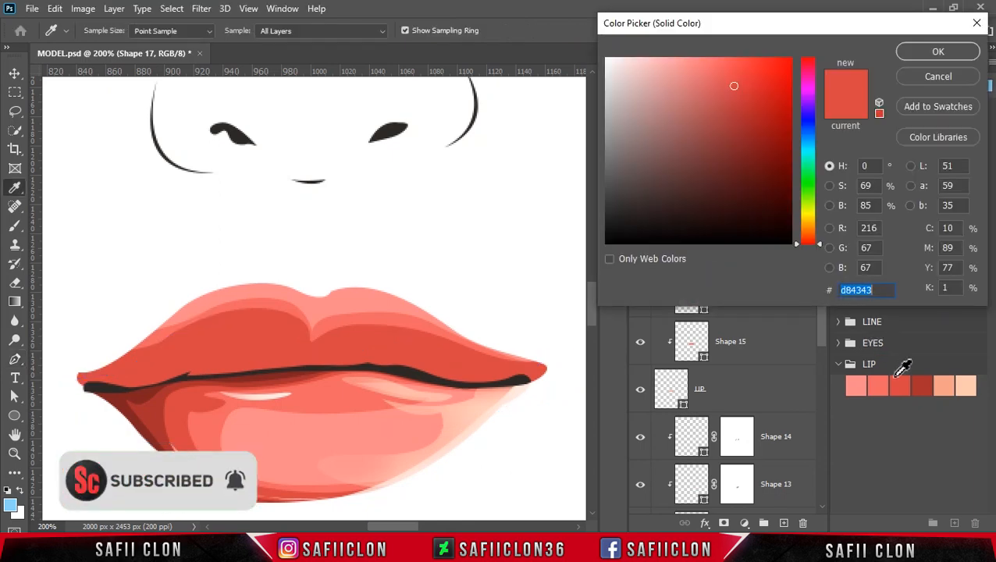
pyautogui.click(908, 385)
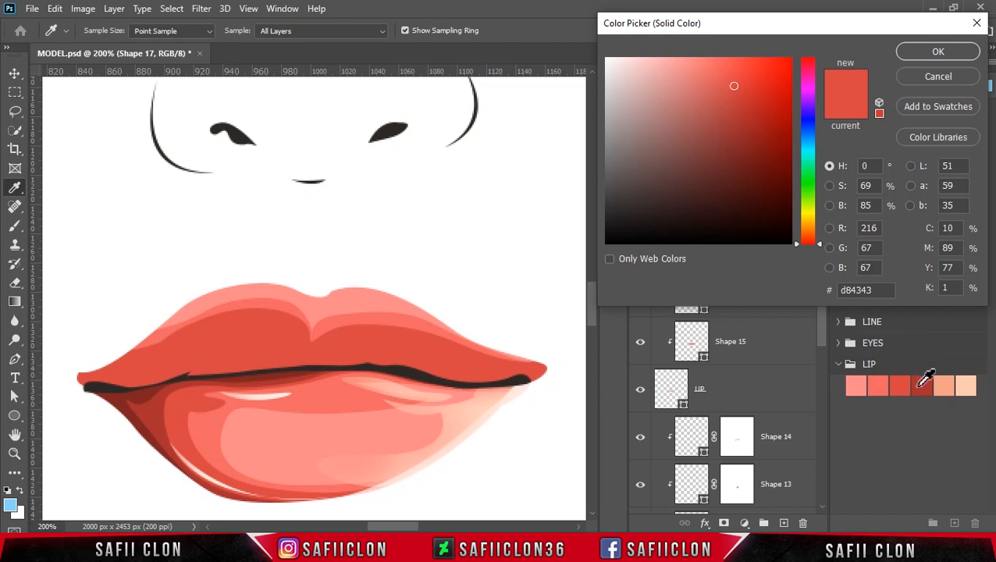
pyautogui.click(922, 385)
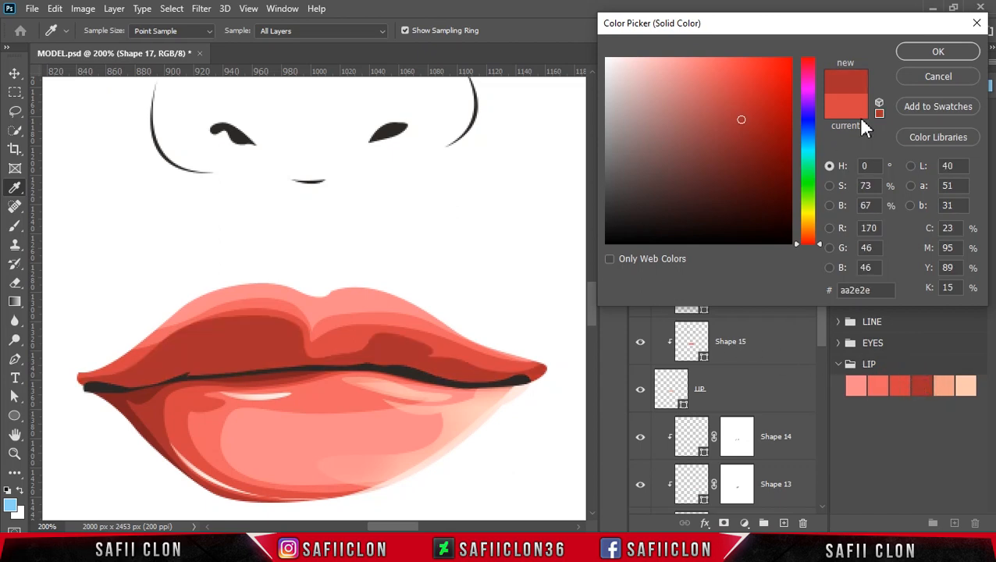
pyautogui.click(949, 54)
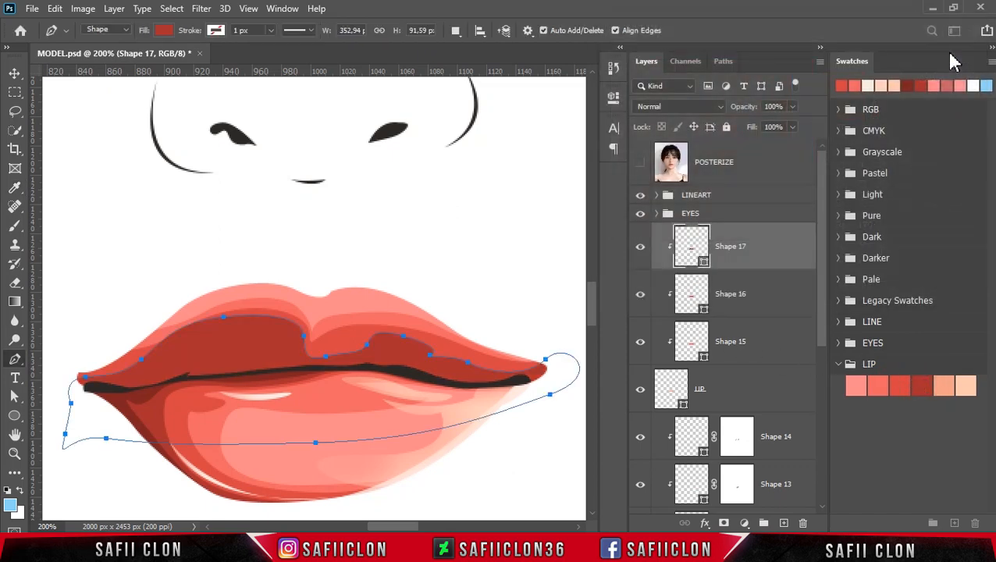
# Refine Shape 17's upper edge by adjusting its anchors at the left peak, the left lip corner and the right bump.
pyautogui.click(223, 318)
pyautogui.moveTo(234, 323); pyautogui.dragTo(242, 322)
pyautogui.click(84, 379)
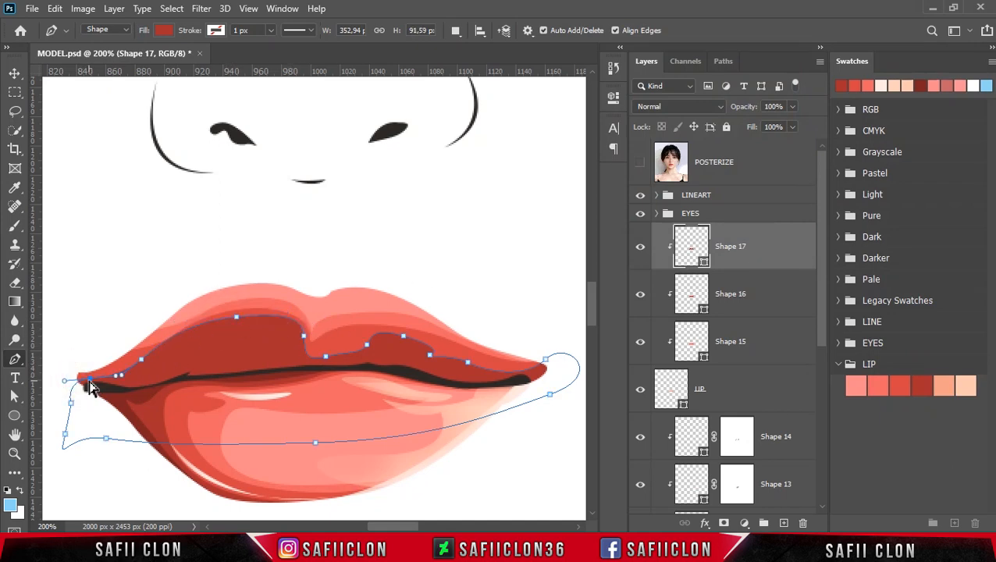
pyautogui.moveTo(92, 383); pyautogui.dragTo(88, 380)
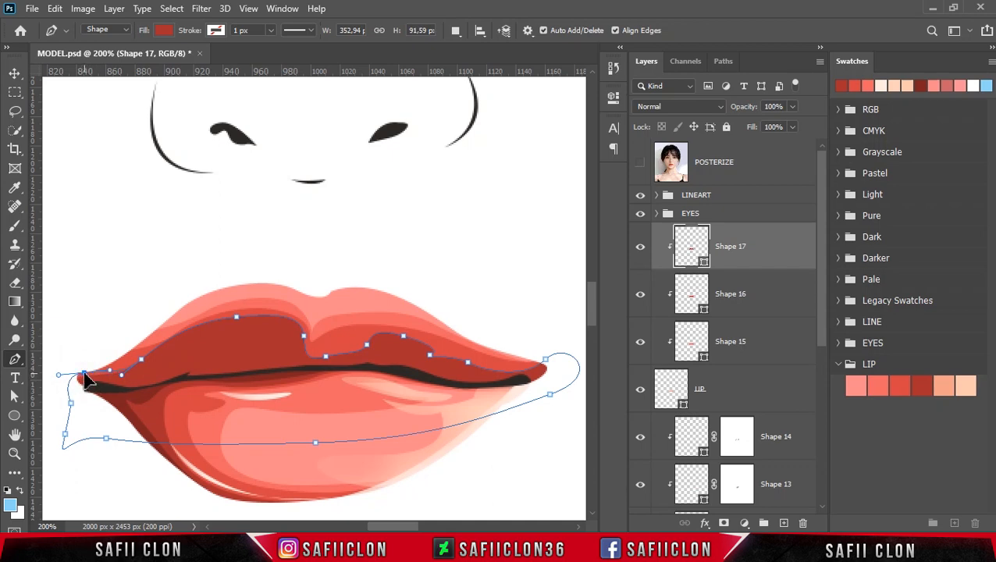
pyautogui.click(328, 359)
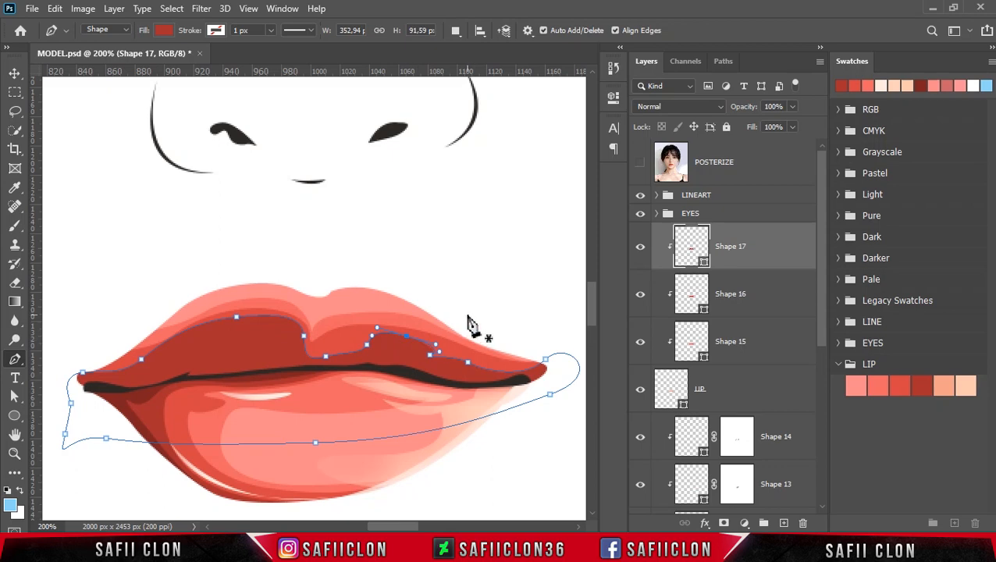
# Start a new shape layer from the left mouth corner, tracing the jagged dark edge along the upper lip's left part with POSTERIZE shown.
pyautogui.click(455, 30)
pyautogui.click(467, 49)
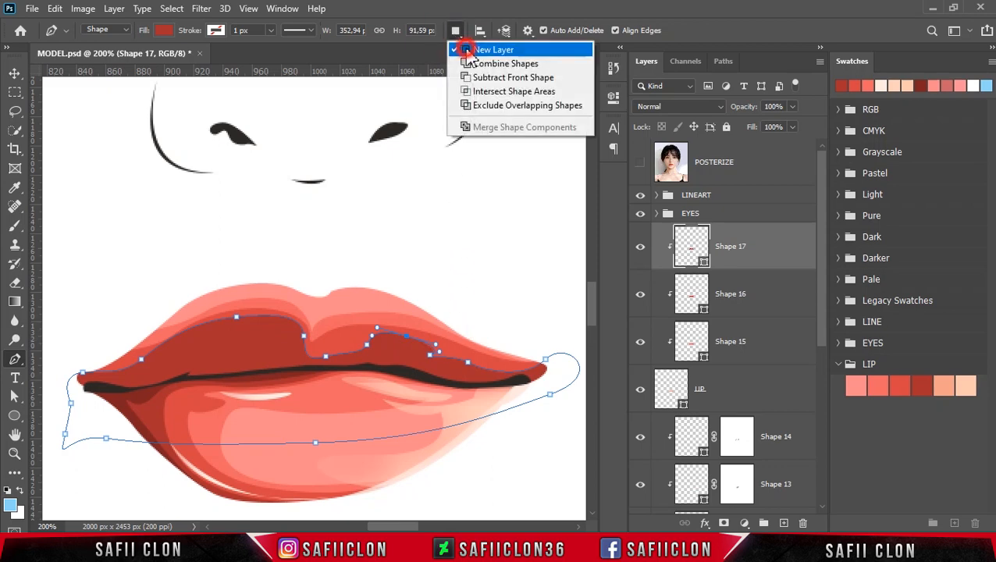
pyautogui.click(639, 169)
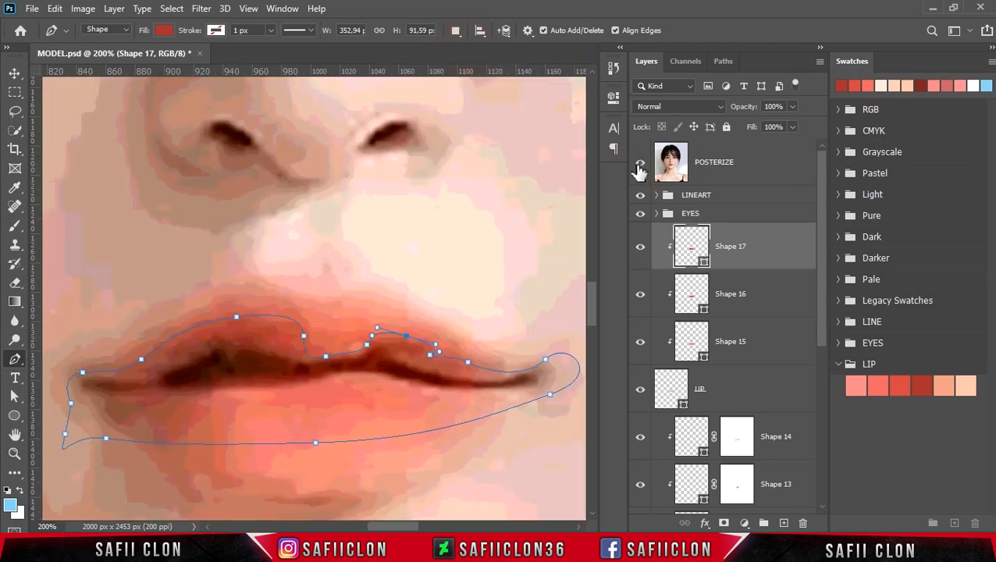
pyautogui.click(100, 395)
pyautogui.moveTo(93, 378); pyautogui.dragTo(111, 383)
pyautogui.click(151, 378)
pyautogui.click(151, 369)
pyautogui.click(169, 365)
pyautogui.click(191, 357)
pyautogui.click(198, 355)
# Continue the dark edge to the right mouth corner and close the shape under the mouth line with POSTERIZE hidden, about 317 by 50 px.
pyautogui.moveTo(206, 348); pyautogui.dragTo(372, 344)
pyautogui.click(236, 350)
pyautogui.hotkey('ctrl', 'z')
pyautogui.hotkey('ctrl', 'z')
pyautogui.moveTo(386, 350); pyautogui.dragTo(537, 374)
pyautogui.click(641, 162)
pyautogui.moveTo(548, 372); pyautogui.dragTo(534, 387)
pyautogui.moveTo(449, 405); pyautogui.dragTo(370, 409)
pyautogui.moveTo(232, 409); pyautogui.dragTo(188, 409)
pyautogui.click(100, 396)
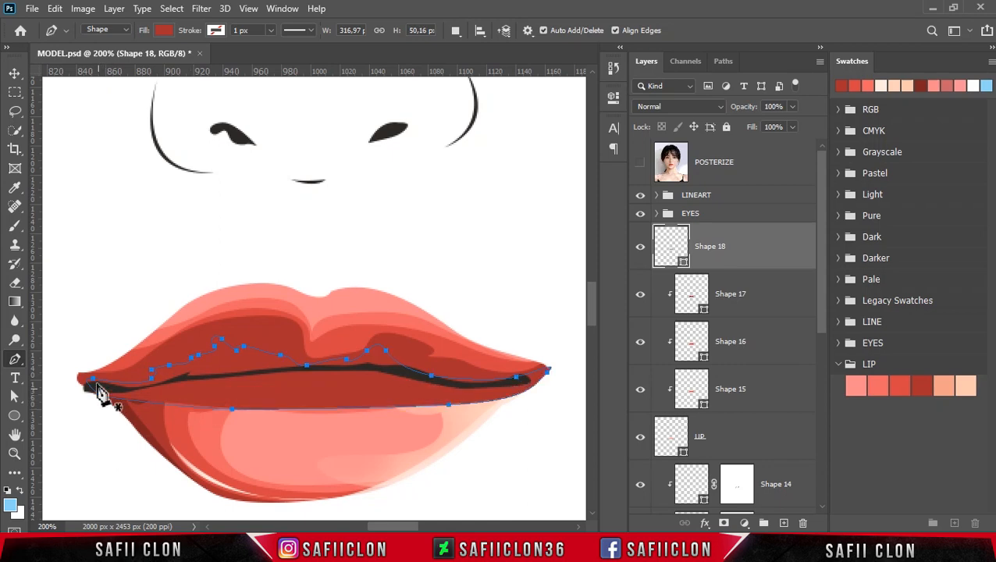
# Nudge Shape 18 up and left into place and move its left anchor out toward the lip corner, about 320 px wide overall.
pyautogui.moveTo(94, 386); pyautogui.dragTo(103, 397)
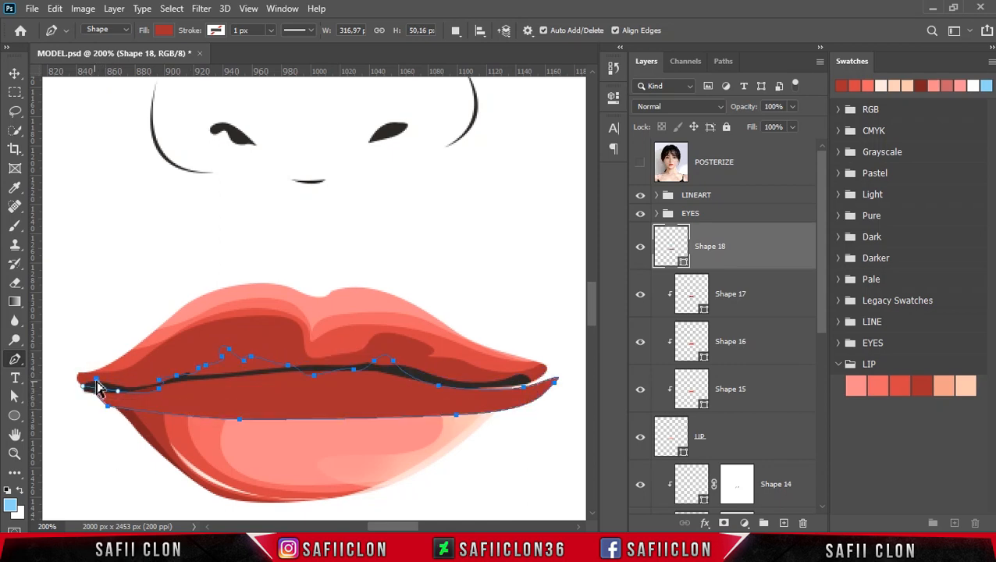
pyautogui.press('Up')
pyautogui.press('Up')
pyautogui.press('Up')
pyautogui.press('Up')
pyautogui.press('Up')
pyautogui.press('Up')
pyautogui.press('Left')
pyautogui.press('Left')
pyautogui.press('Left')
pyautogui.press('Left')
pyautogui.moveTo(95, 382); pyautogui.dragTo(89, 384)
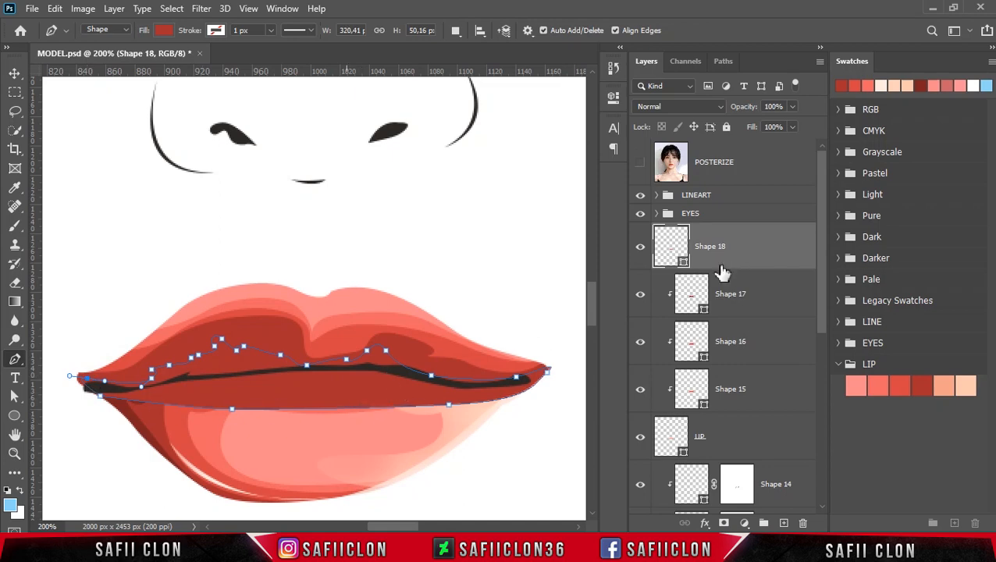
# Clip Shape 18 to the UP layer and fill it with the darker red 7f2222 sampled from the lower lip's shading.
pyautogui.click(758, 252)
pyautogui.rightClick(758, 251)
pyautogui.click(781, 280)
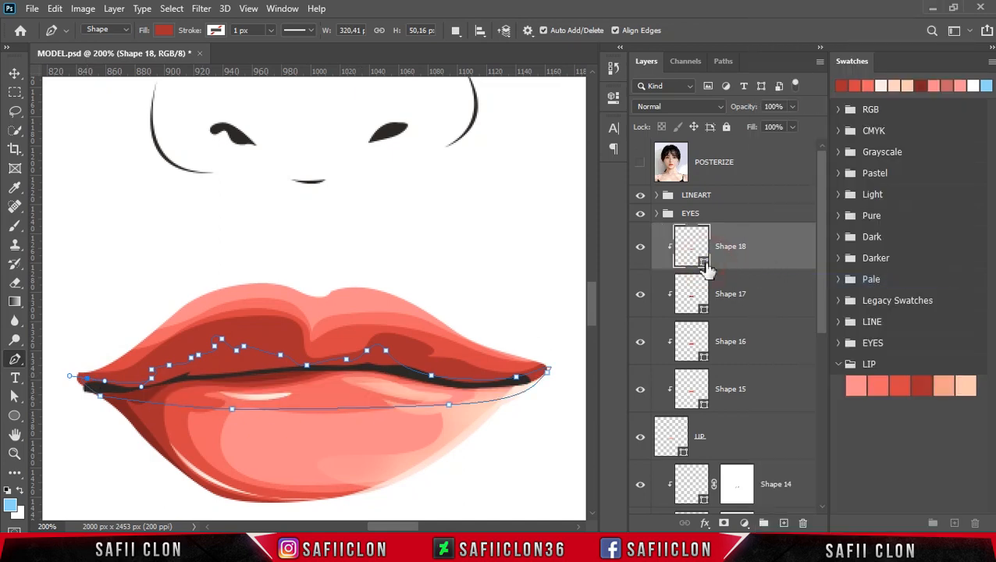
pyautogui.doubleClick(707, 268)
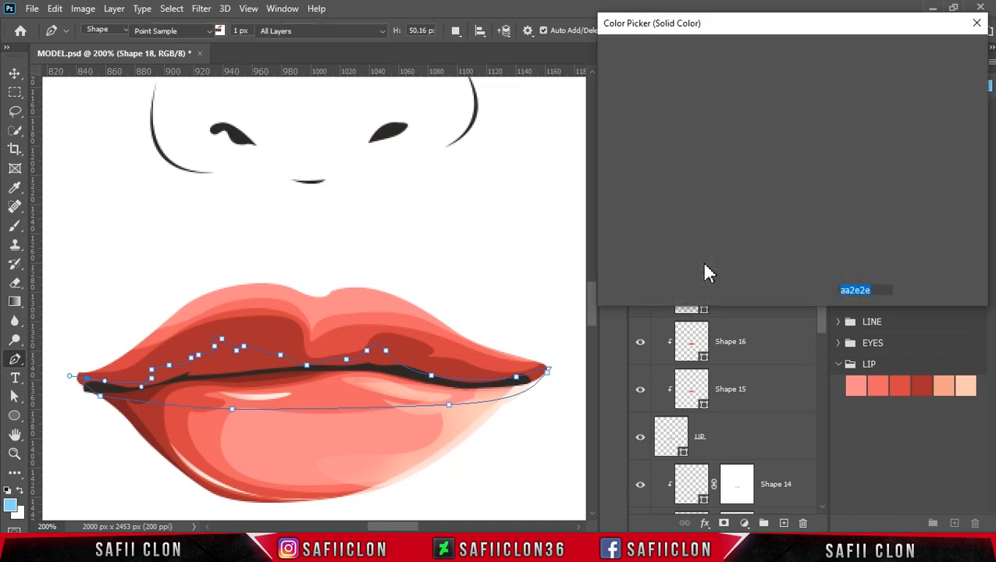
pyautogui.click(117, 398)
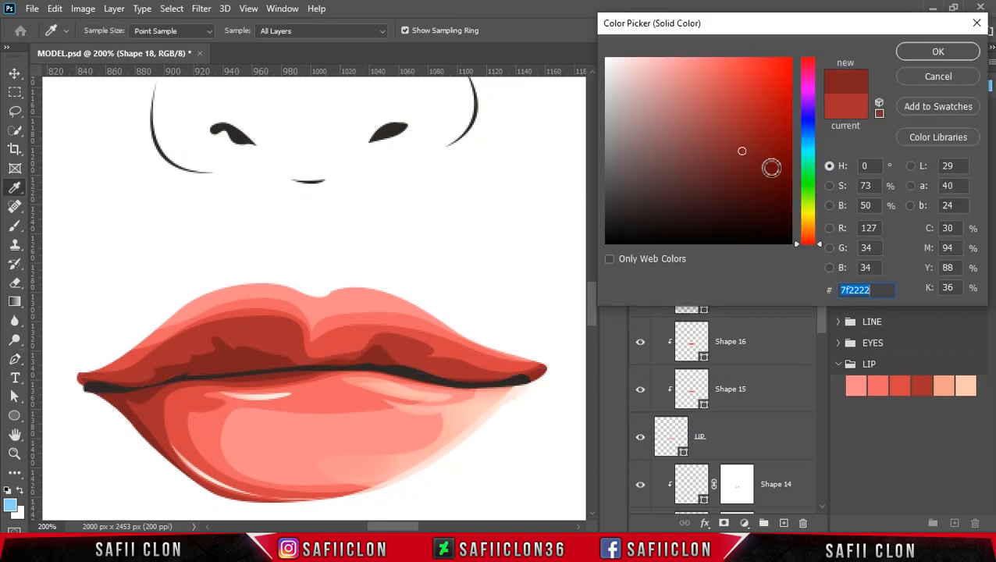
pyautogui.click(937, 55)
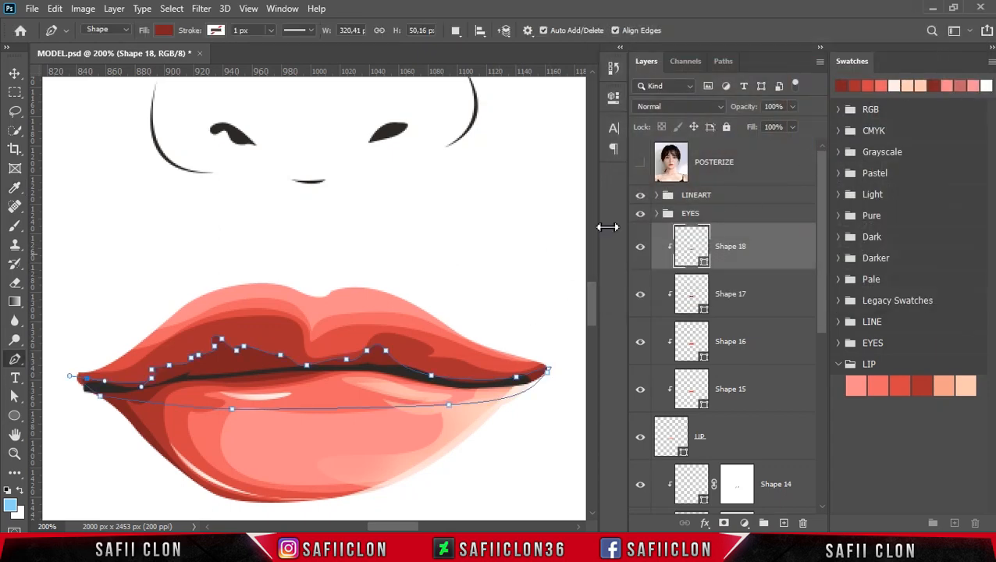
# Adjust Shape 18's anchors and handles along the right half of the upper lip, using POSTERIZE as a temporary reference.
pyautogui.click(640, 164)
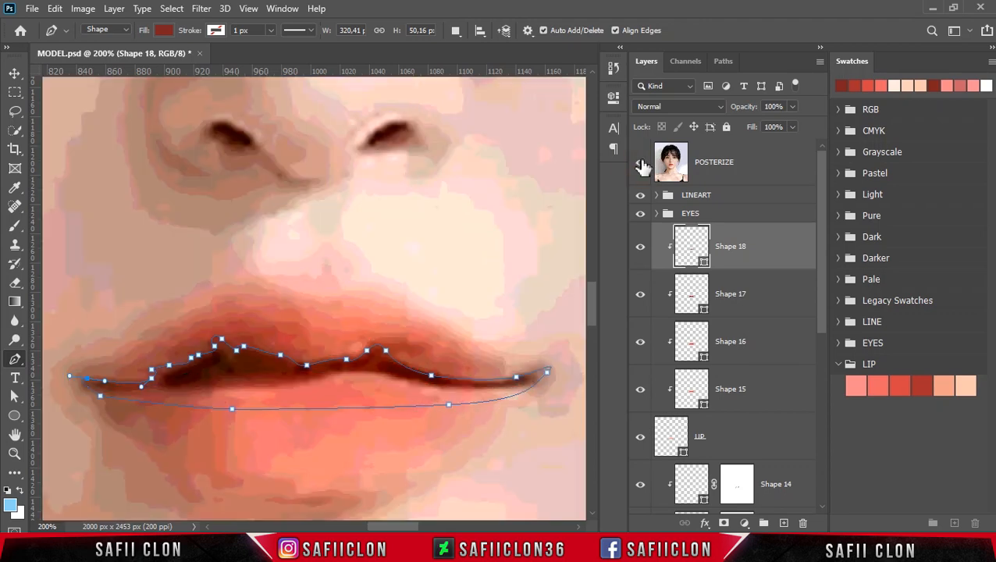
pyautogui.moveTo(434, 377); pyautogui.dragTo(442, 379)
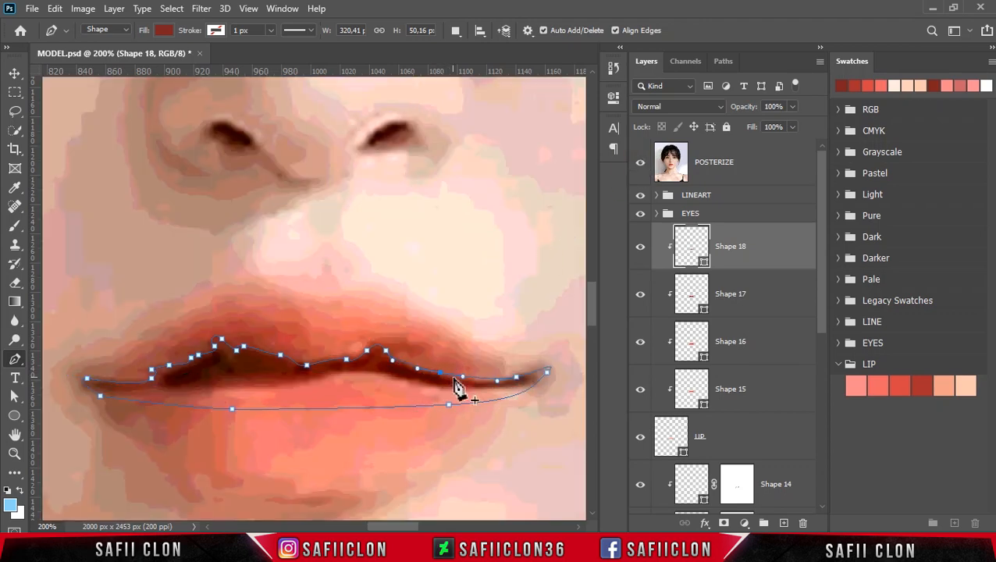
pyautogui.click(640, 162)
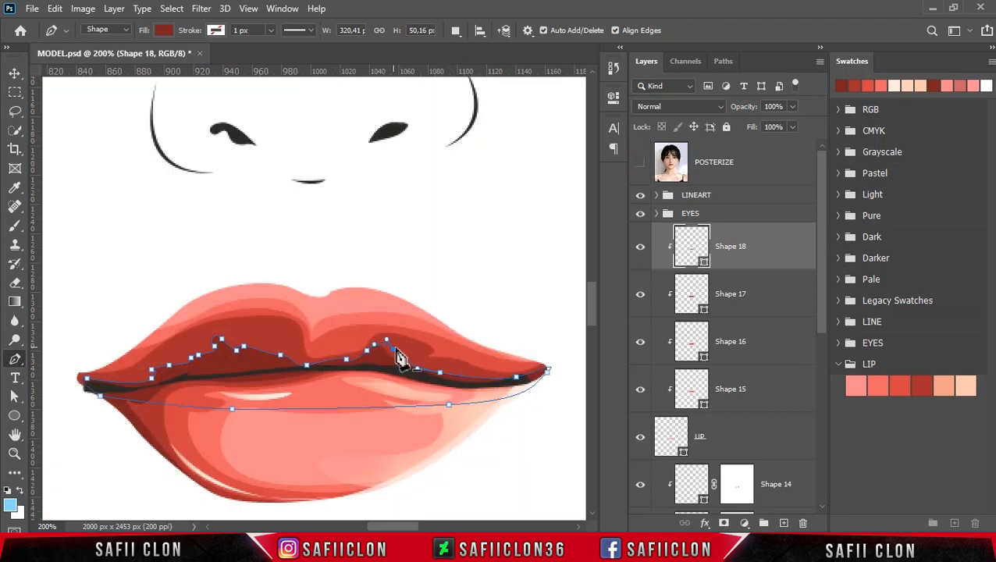
# Start another new shape layer with a first curve from the left mouth corner along the mouth line, and show POSTERIZE as reference.
pyautogui.scroll(-5, 491, 282)
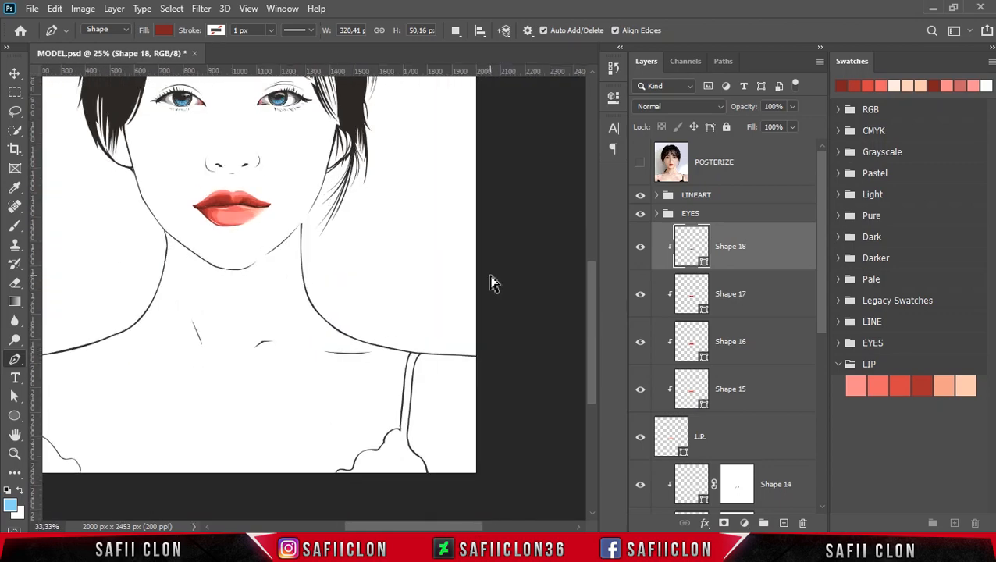
pyautogui.scroll(-2, 491, 283)
pyautogui.scroll(5, 491, 283)
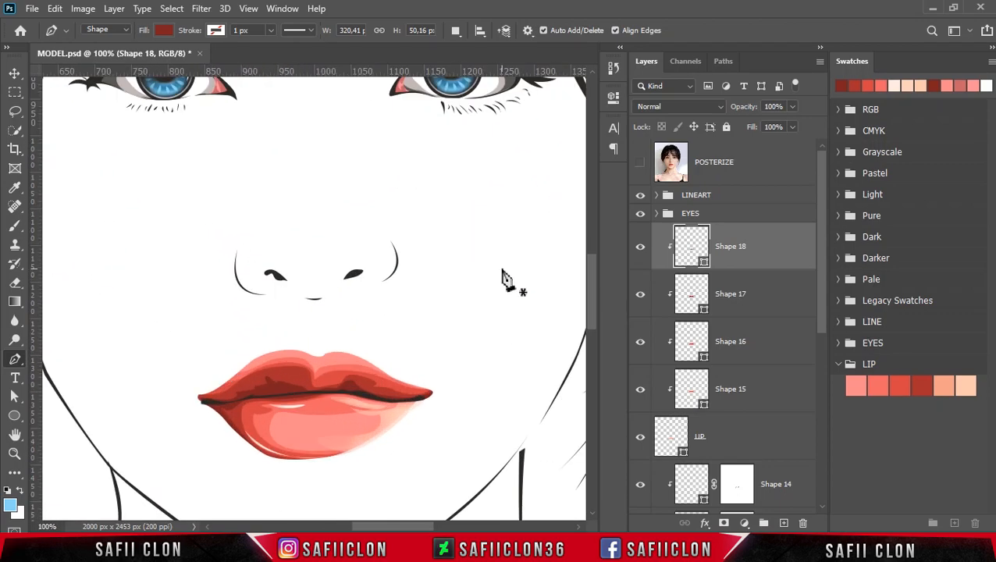
pyautogui.scroll(2, 476, 297)
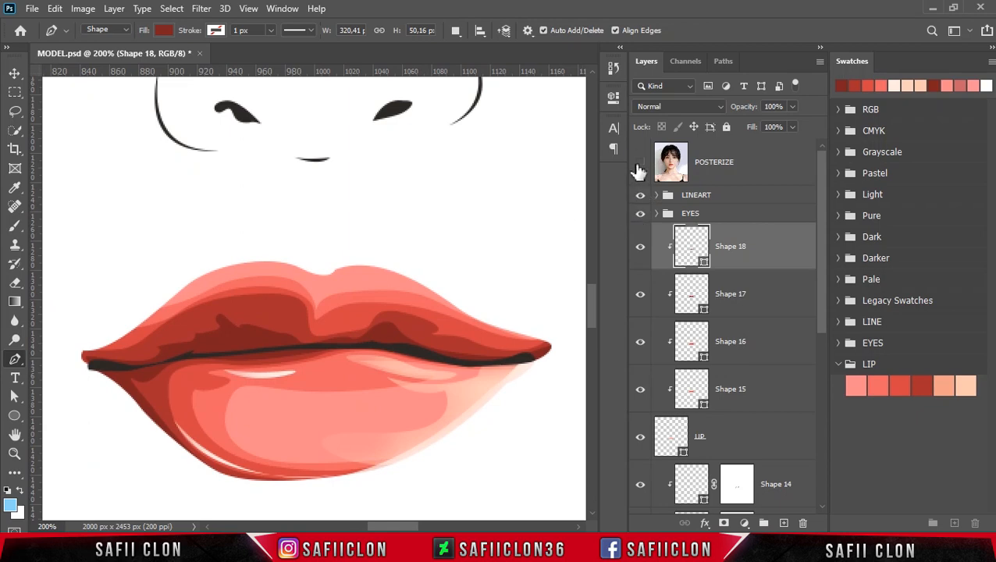
pyautogui.click(639, 166)
pyautogui.click(634, 165)
pyautogui.keyDown('ctrl'); pyautogui.click(432, 272); pyautogui.keyUp('ctrl')
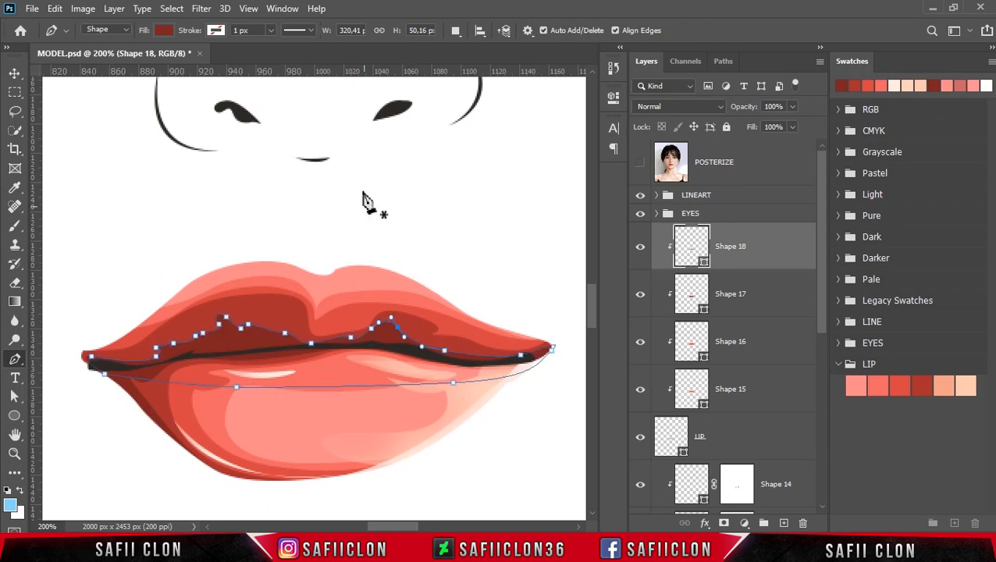
pyautogui.click(456, 29)
pyautogui.click(474, 51)
pyautogui.click(107, 364)
pyautogui.moveTo(164, 356)
pyautogui.mouseDown()
pyautogui.moveTo(171, 368)
pyautogui.moveTo(177, 346)
pyautogui.mouseUp()
pyautogui.click(640, 162)
pyautogui.click(640, 163)
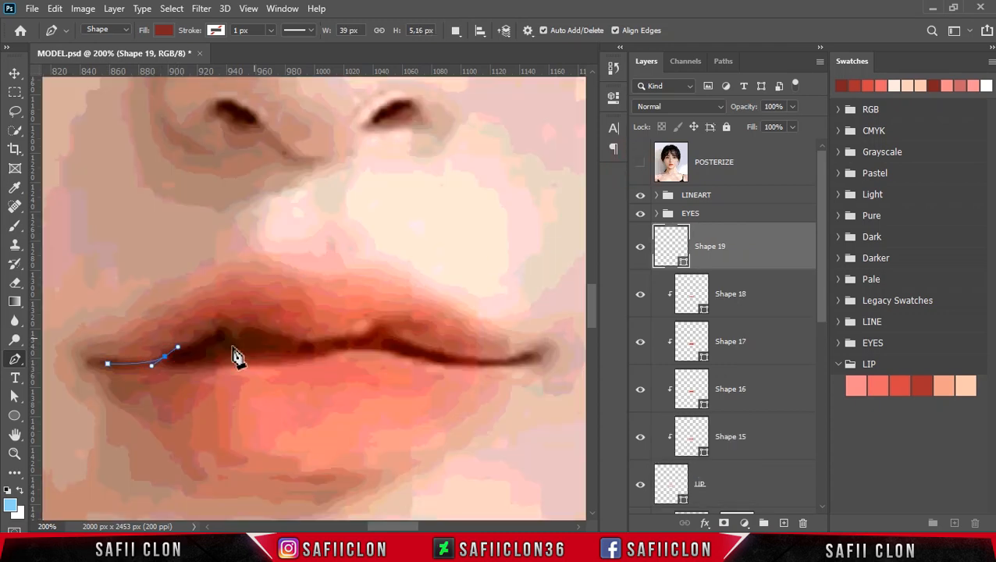
# Trace the darkest jagged edge to the right mouth corner and close the shape across the lower lip, about 348 by 69 px.
pyautogui.click(192, 349)
pyautogui.click(210, 342)
pyautogui.click(229, 338)
pyautogui.click(269, 336)
pyautogui.click(289, 339)
pyautogui.moveTo(312, 344); pyautogui.dragTo(382, 342)
pyautogui.click(378, 329)
pyautogui.moveTo(471, 358); pyautogui.dragTo(468, 397)
pyautogui.moveTo(329, 419); pyautogui.dragTo(265, 416)
pyautogui.moveTo(186, 412); pyautogui.dragTo(163, 359)
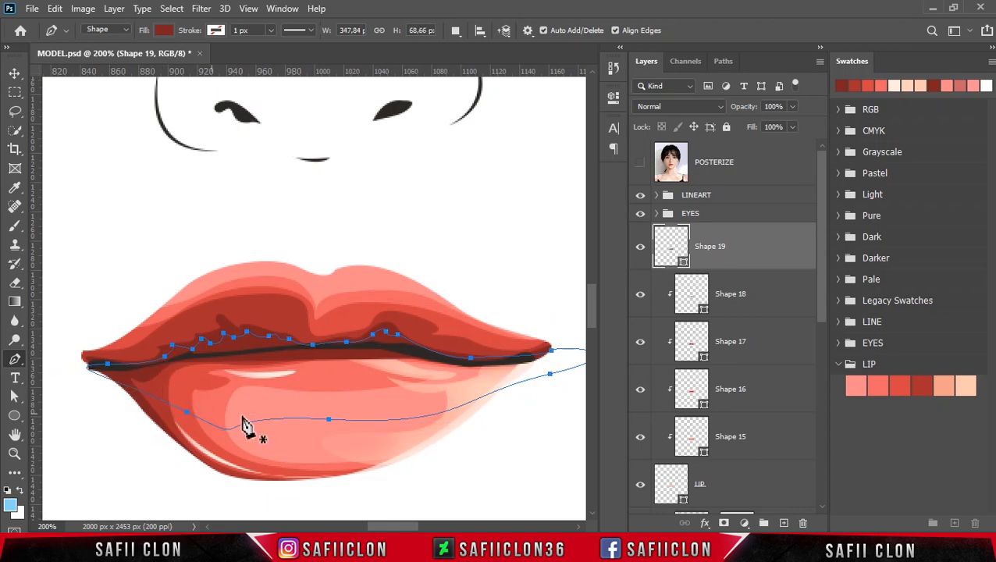
# Fill Shape 19 with the very dark red 601e1e.
pyautogui.click(682, 267)
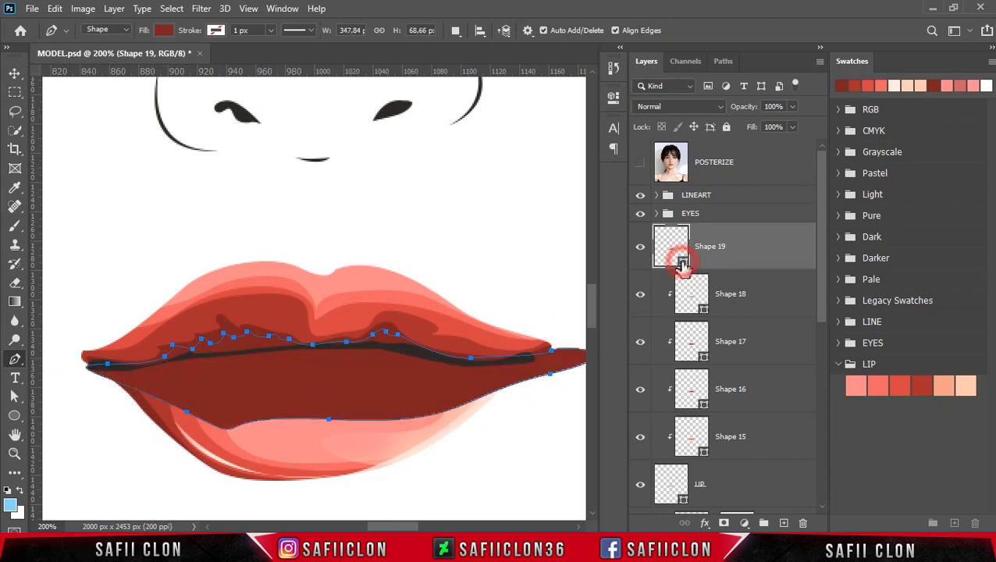
pyautogui.doubleClick(682, 266)
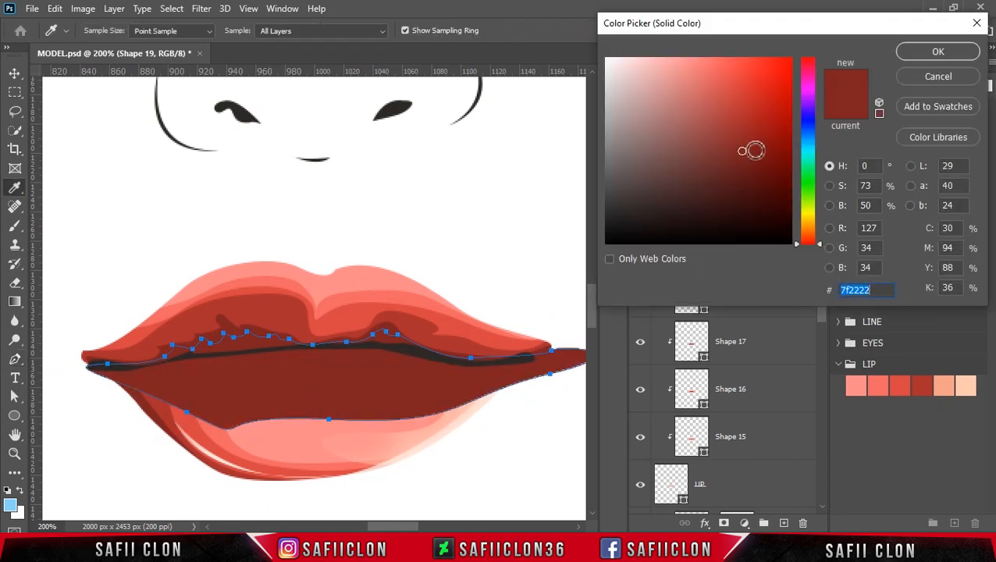
pyautogui.click(745, 165)
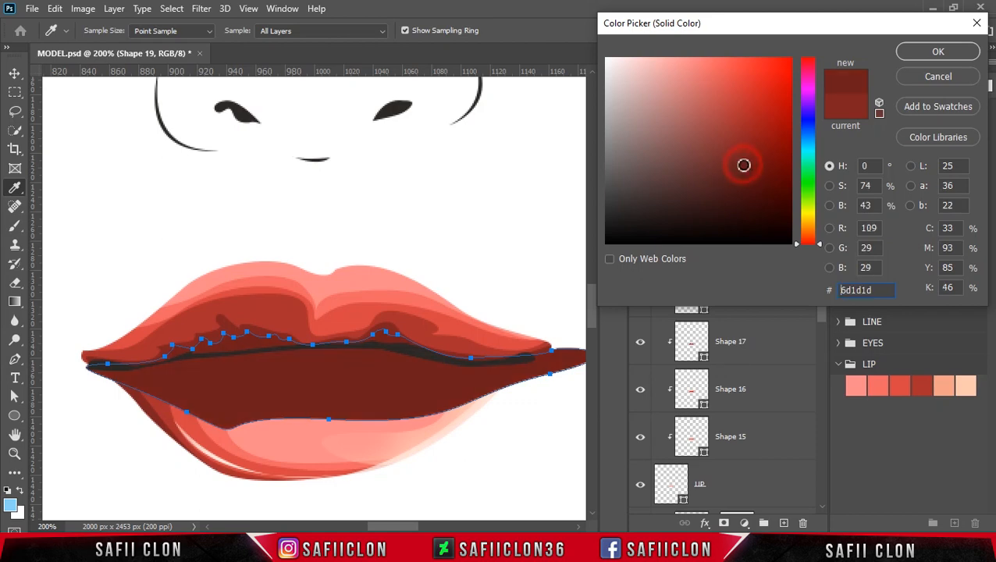
pyautogui.click(742, 175)
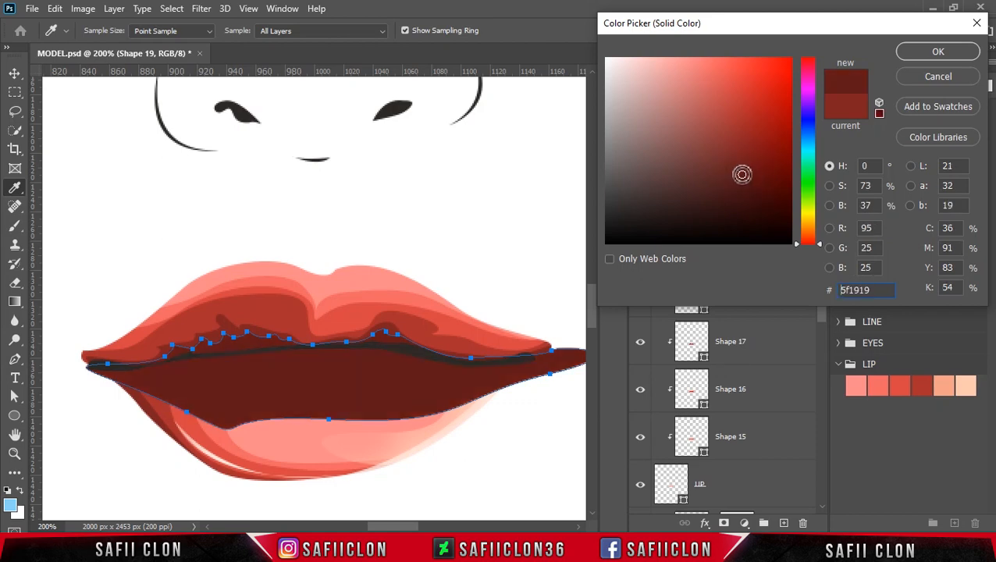
pyautogui.click(736, 174)
pyautogui.moveTo(734, 174); pyautogui.dragTo(751, 172)
pyautogui.click(926, 53)
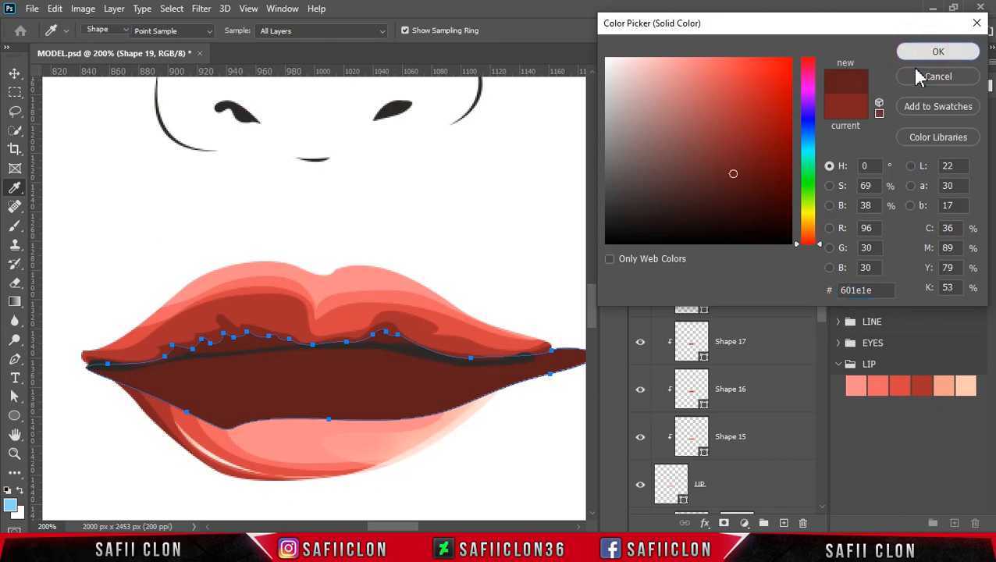
# Clip Shape 19 to the UP layer, deselect its path and check the shaded lips against the whole face.
pyautogui.click(743, 243)
pyautogui.click(771, 278)
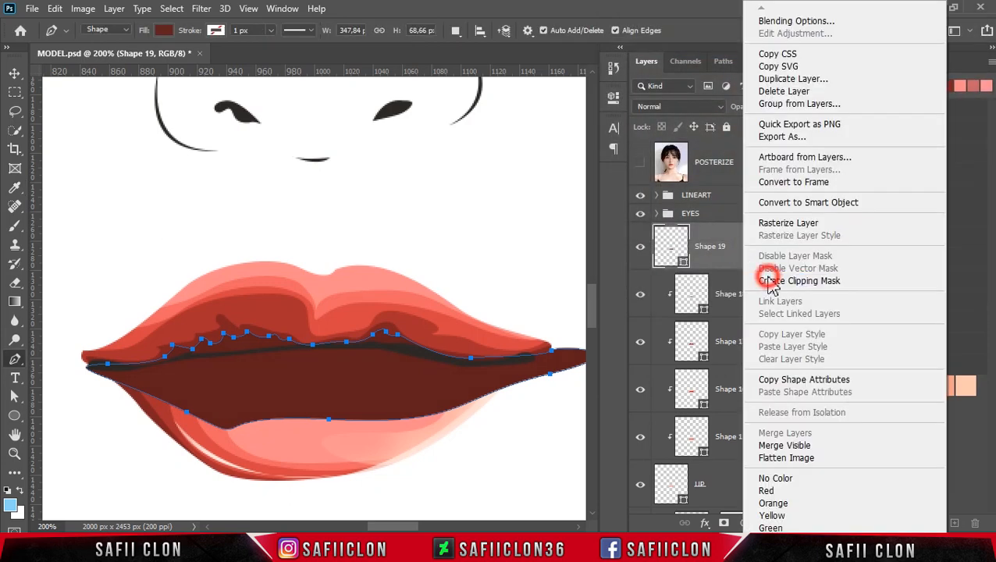
pyautogui.press('Escape')
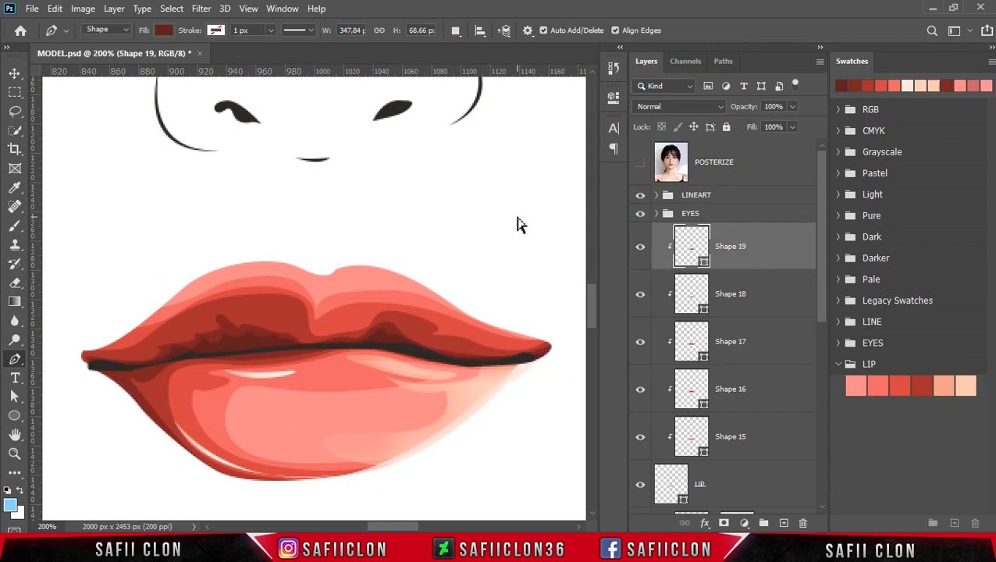
pyautogui.hotkey('ctrl', '-')
pyautogui.hotkey('ctrl', '-')
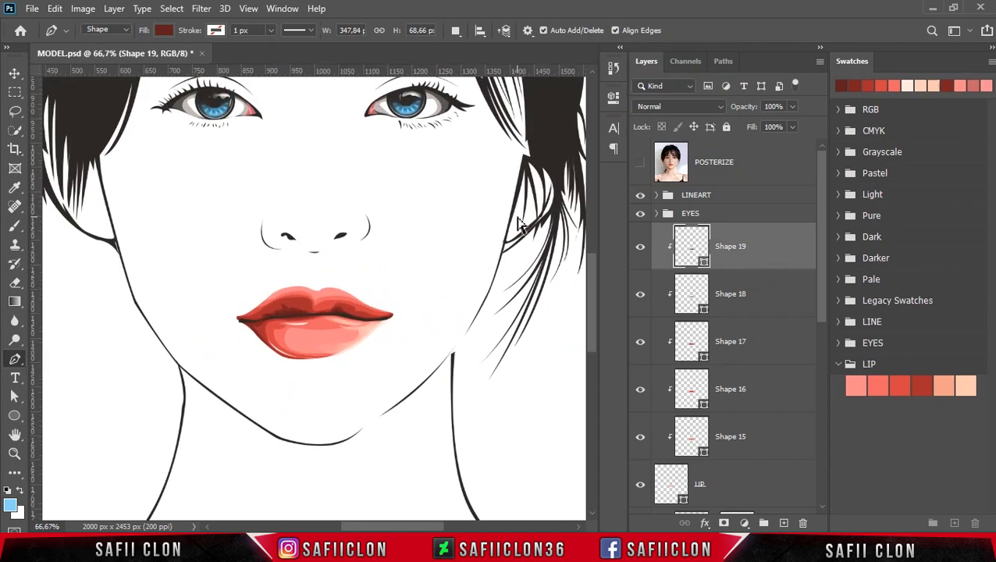
pyautogui.hotkey('ctrl', '+')
pyautogui.hotkey('ctrl', '+')
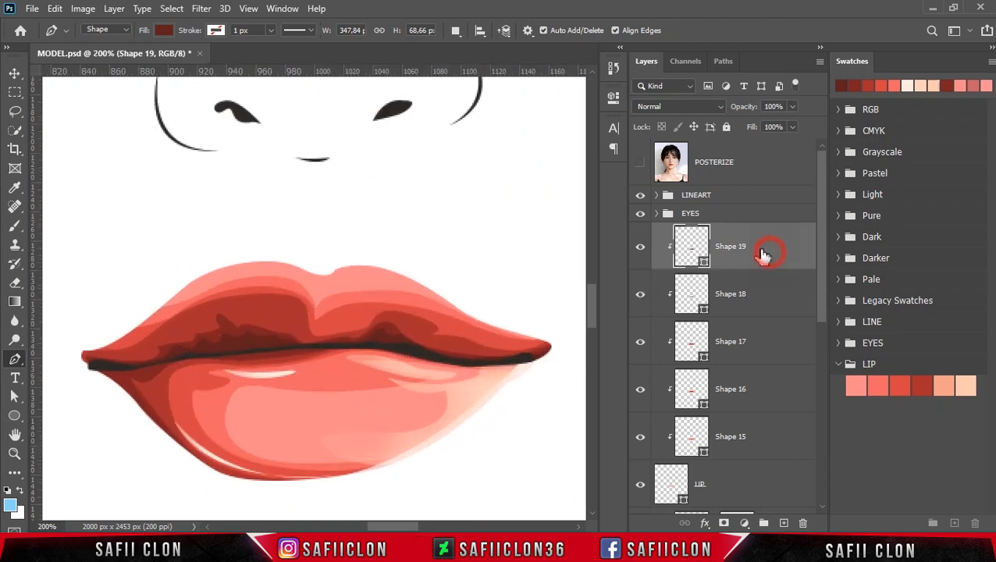
# Draw a new closed pen shape layer along the upper lip's top edge, extending above the lip, about 238 by 63 px.
pyautogui.click(455, 30)
pyautogui.click(471, 50)
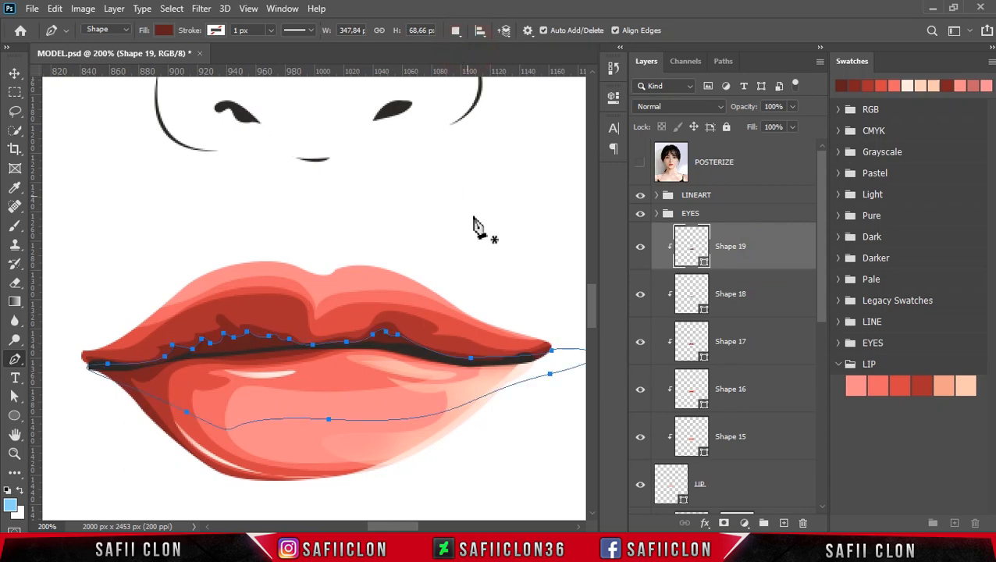
pyautogui.click(640, 163)
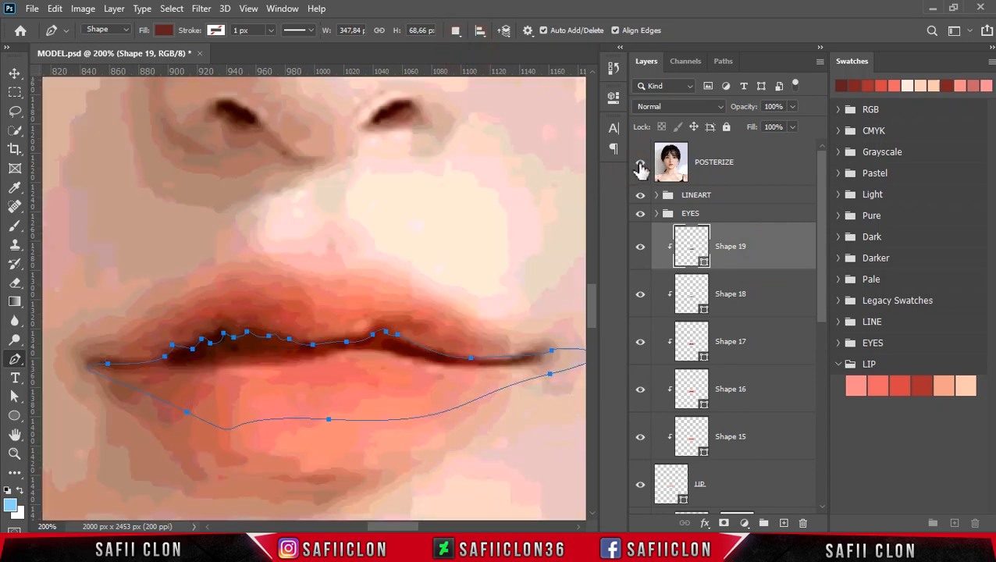
pyautogui.click(640, 163)
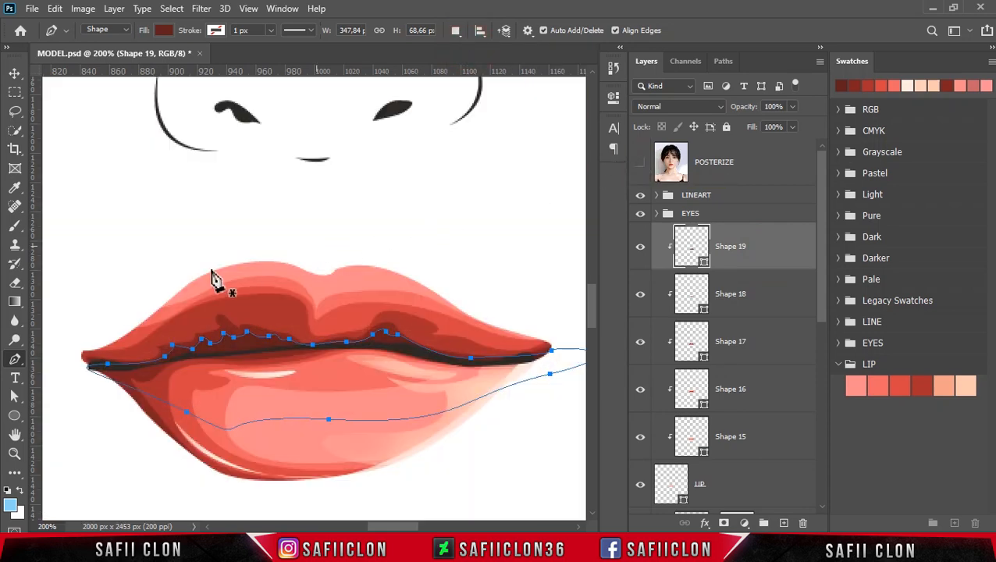
pyautogui.click(156, 301)
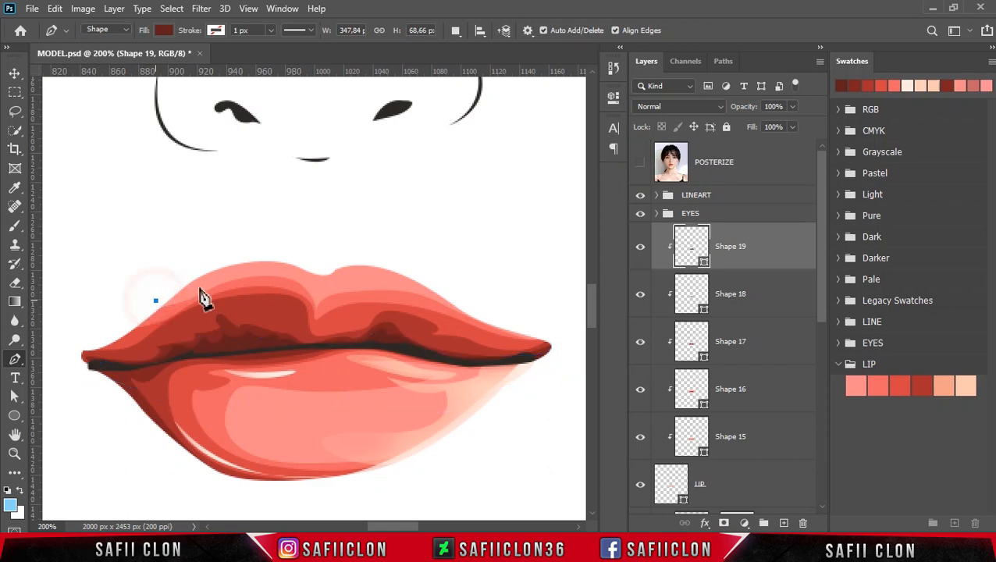
pyautogui.moveTo(262, 264); pyautogui.dragTo(316, 305)
pyautogui.moveTo(452, 297); pyautogui.dragTo(531, 331)
pyautogui.moveTo(441, 255); pyautogui.dragTo(381, 233)
pyautogui.moveTo(315, 226); pyautogui.dragTo(247, 229)
pyautogui.moveTo(206, 232); pyautogui.dragTo(165, 297)
pyautogui.click(157, 301)
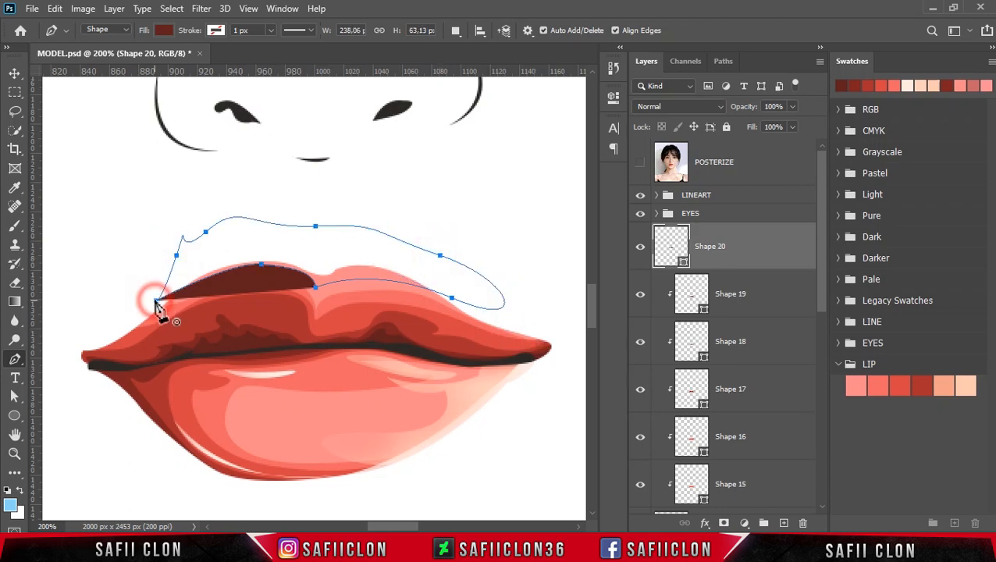
# Clip Shape 20 to the upper lip and fill it with the light pink fea5a5.
pyautogui.rightClick(750, 252)
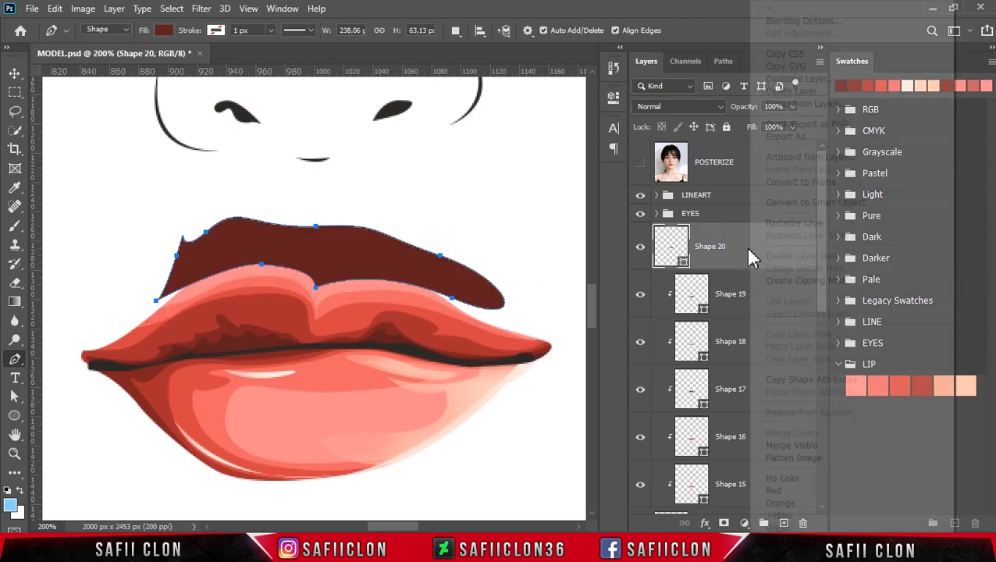
pyautogui.click(771, 281)
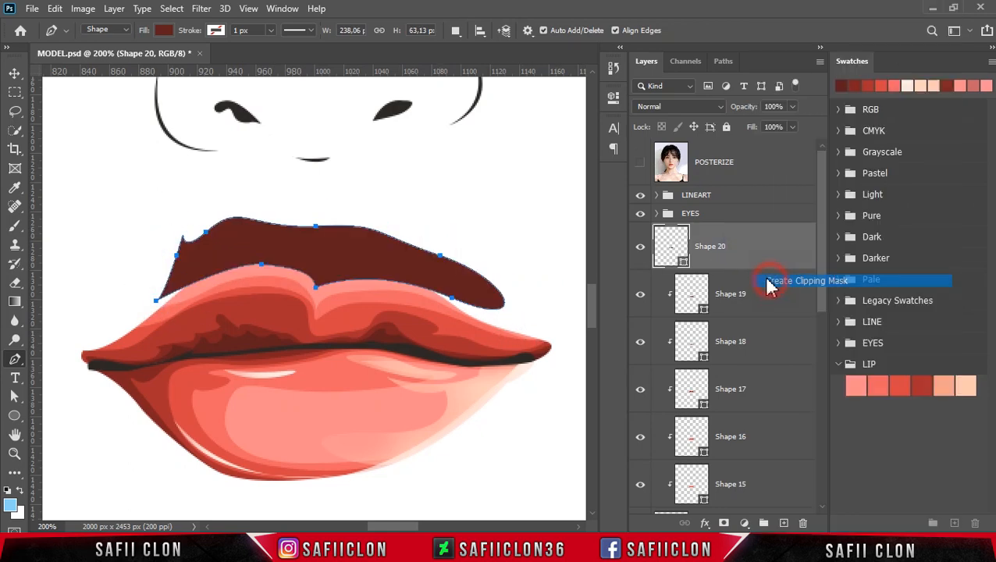
pyautogui.doubleClick(705, 268)
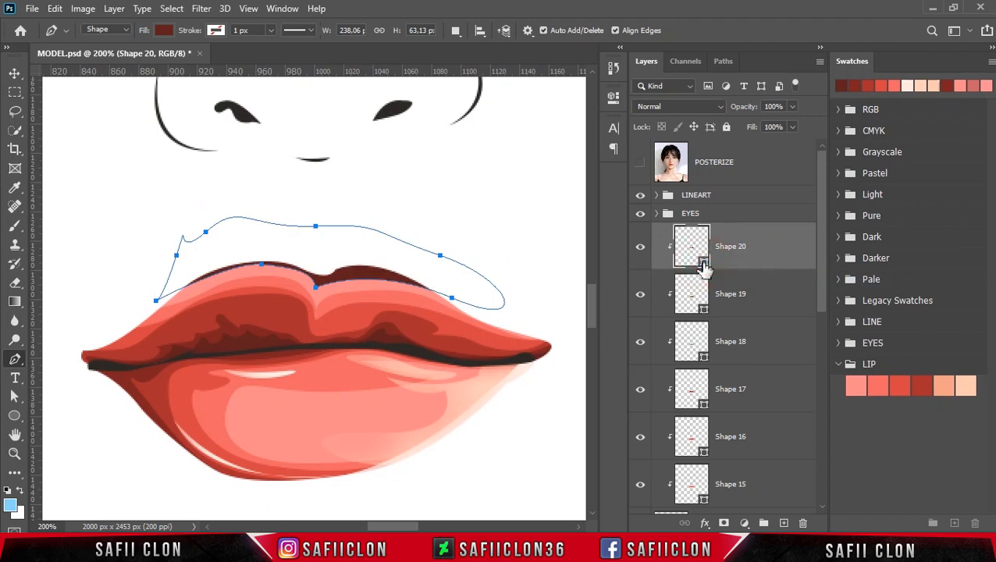
pyautogui.click(269, 264)
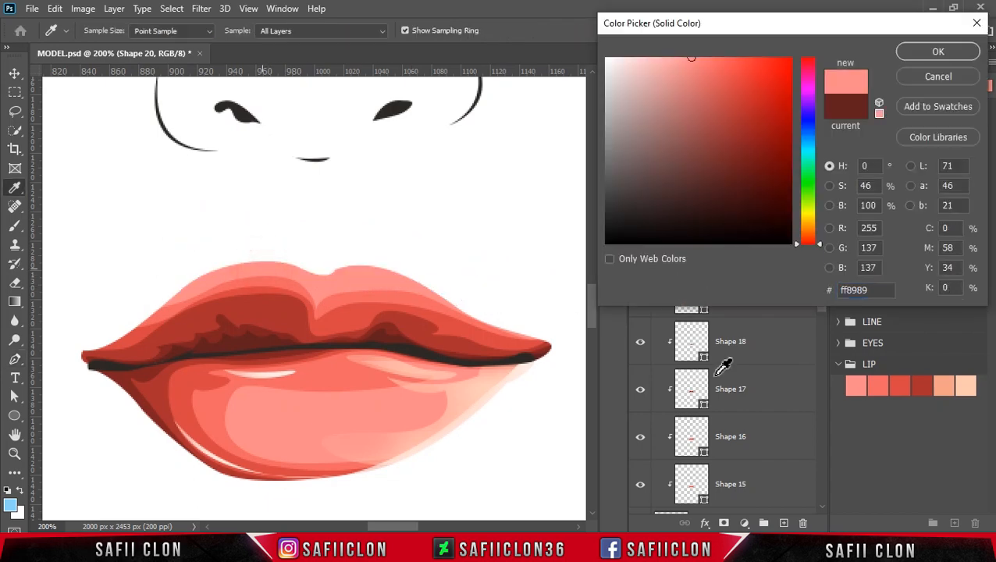
pyautogui.click(943, 384)
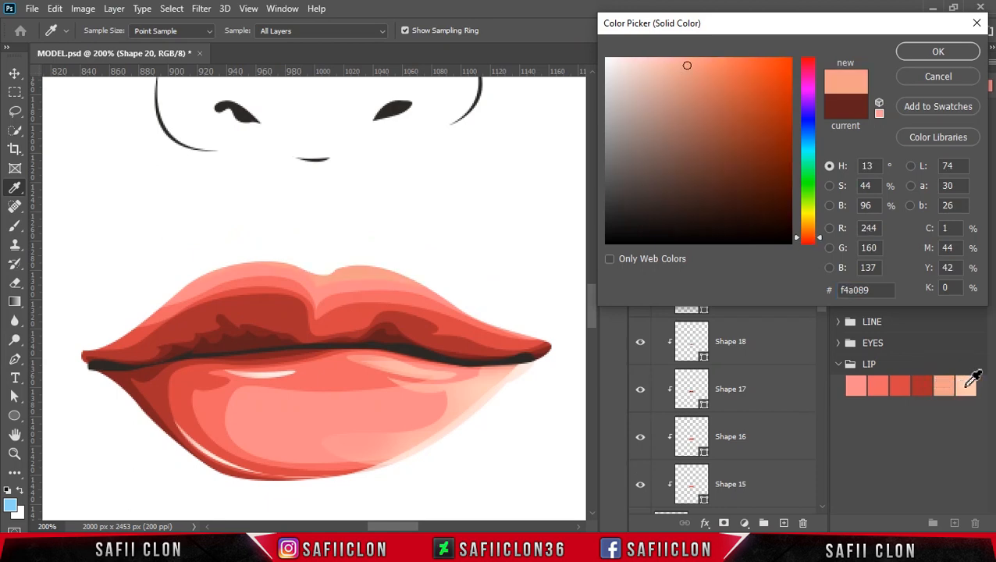
pyautogui.click(967, 386)
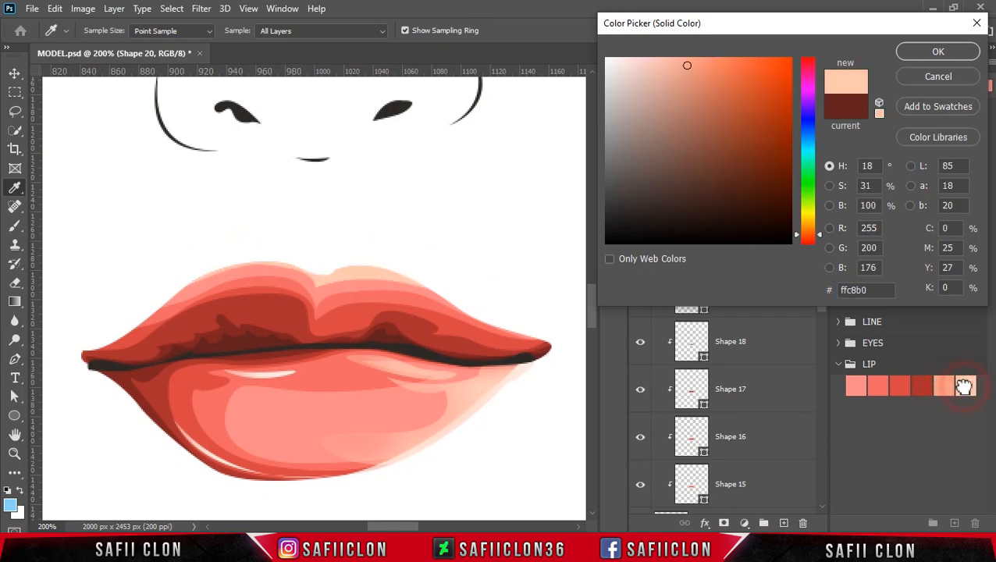
pyautogui.click(275, 264)
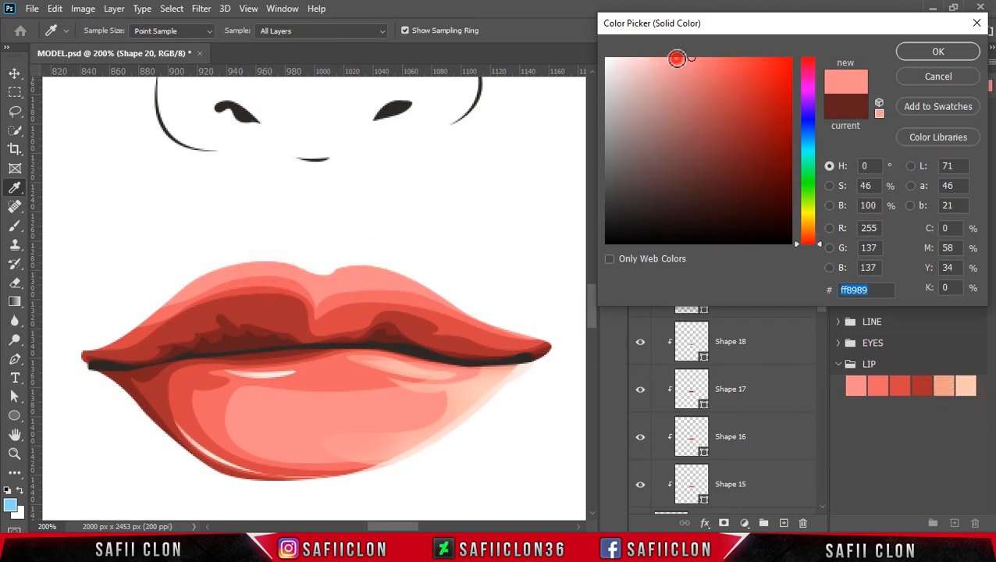
pyautogui.click(677, 59)
pyautogui.moveTo(673, 59); pyautogui.dragTo(669, 60)
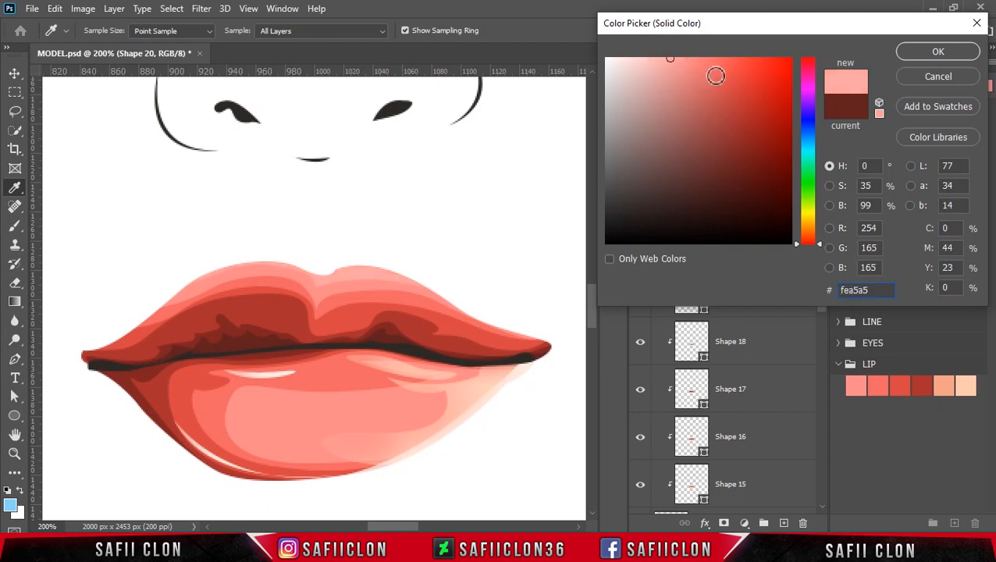
pyautogui.click(940, 52)
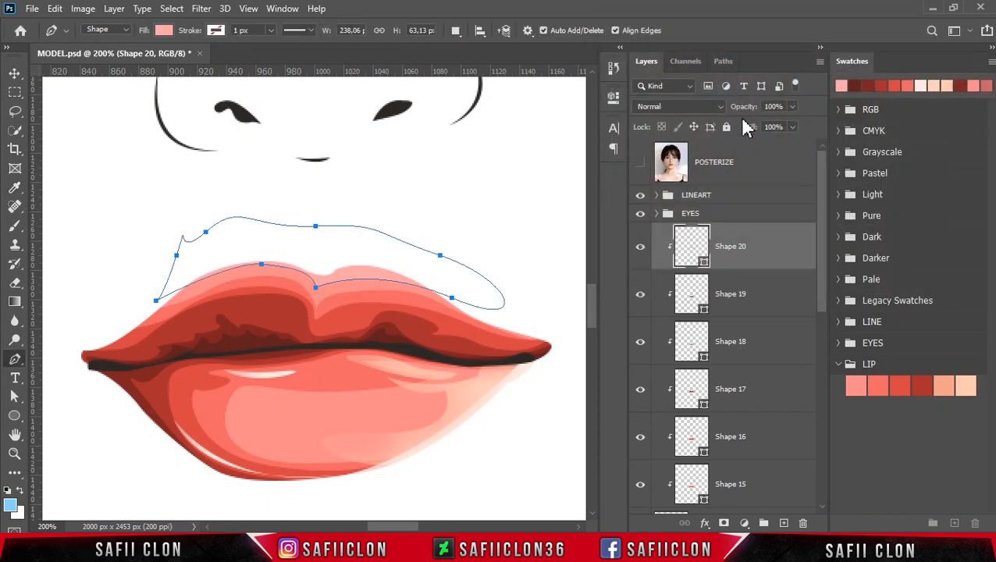
# Draw a thin highlight sliver on a new shape layer below the cupid's bow, about 4 by 21 px.
pyautogui.click(456, 30)
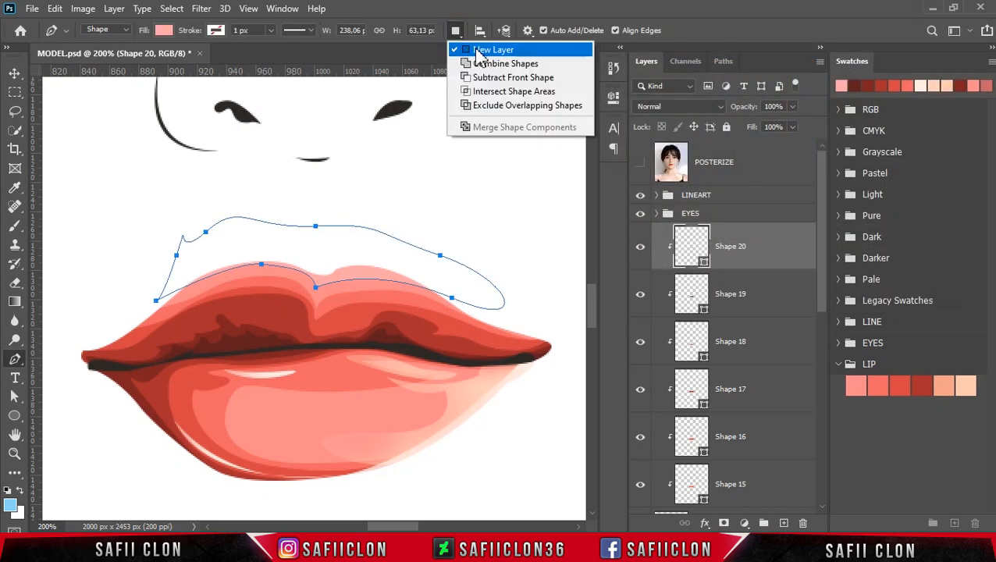
pyautogui.click(475, 45)
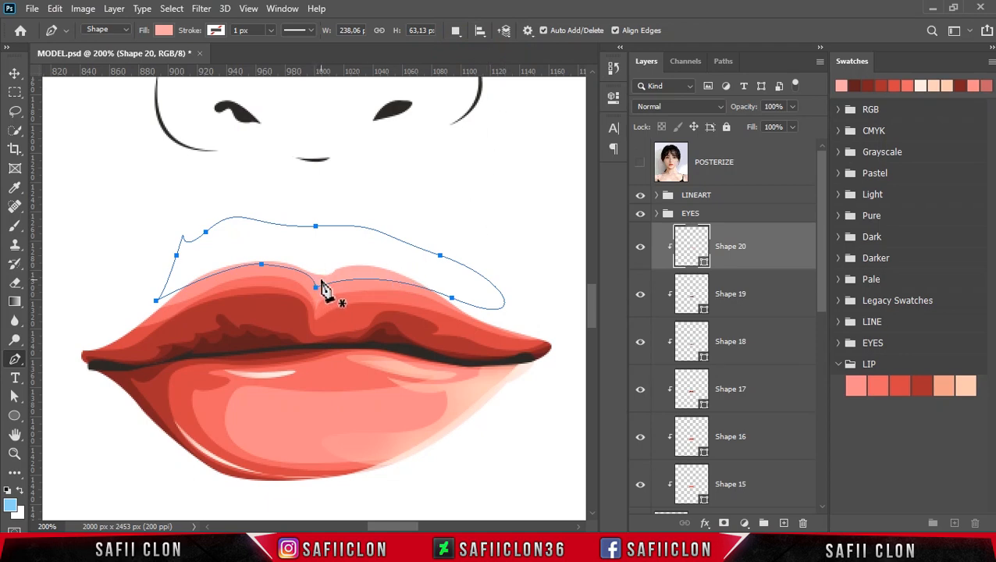
pyautogui.click(321, 279)
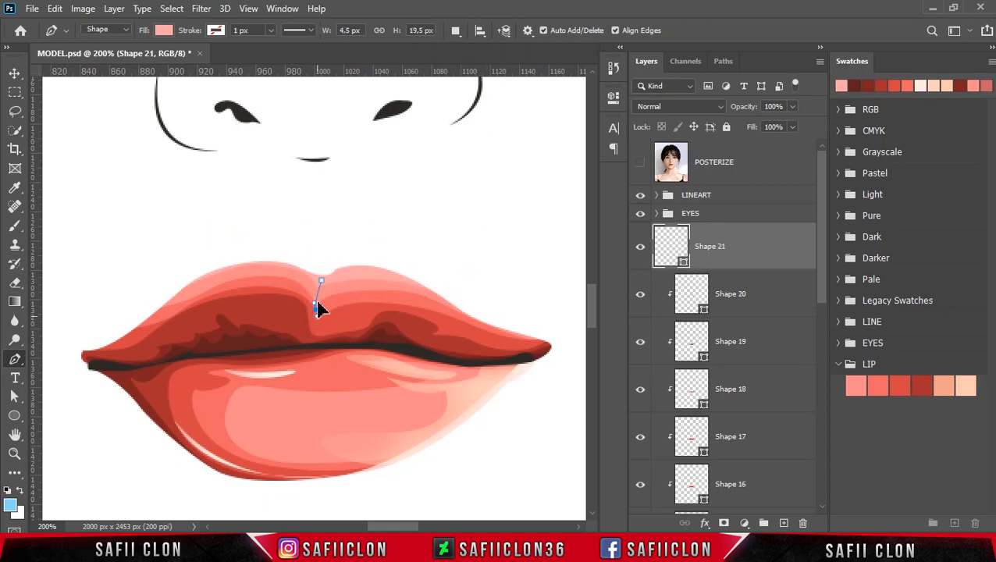
pyautogui.moveTo(322, 280); pyautogui.dragTo(321, 264)
# Switch the path operation to Combine Shapes and add a thin curved highlight along the upper lip's right edge to Shape 21.
pyautogui.click(456, 30)
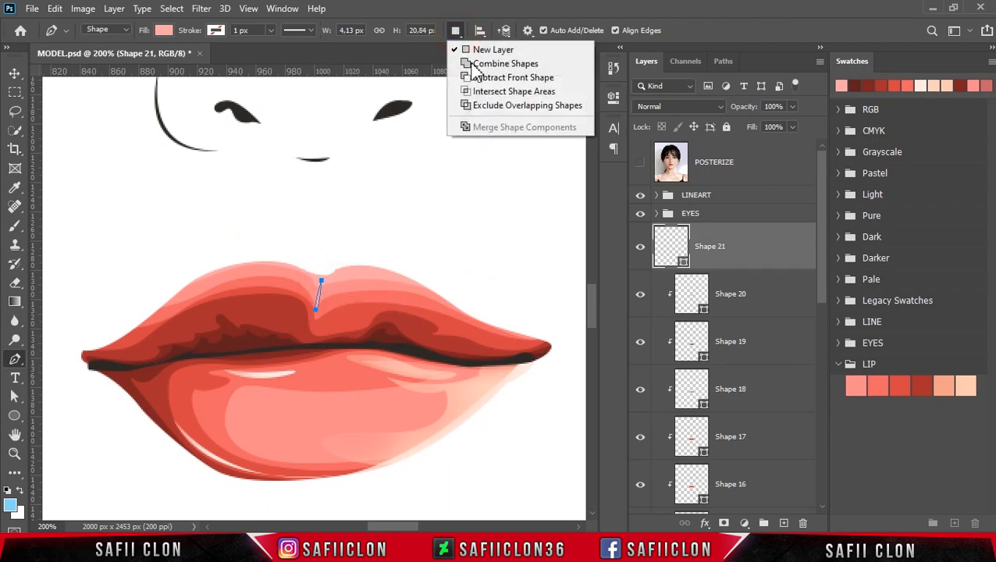
pyautogui.click(478, 65)
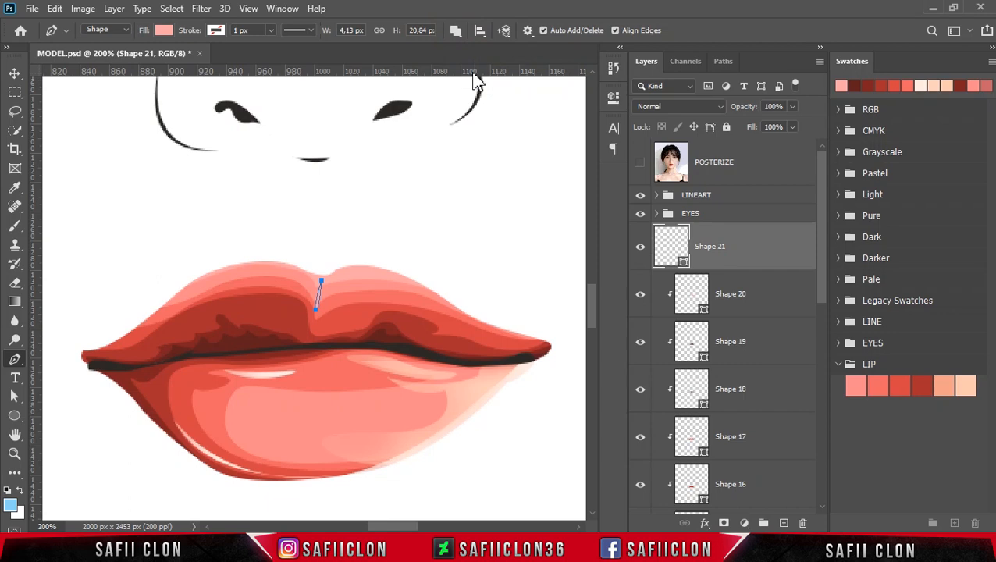
pyautogui.click(640, 166)
pyautogui.click(641, 165)
pyautogui.click(463, 315)
pyautogui.moveTo(533, 340); pyautogui.dragTo(554, 338)
pyautogui.moveTo(462, 315); pyautogui.dragTo(429, 275)
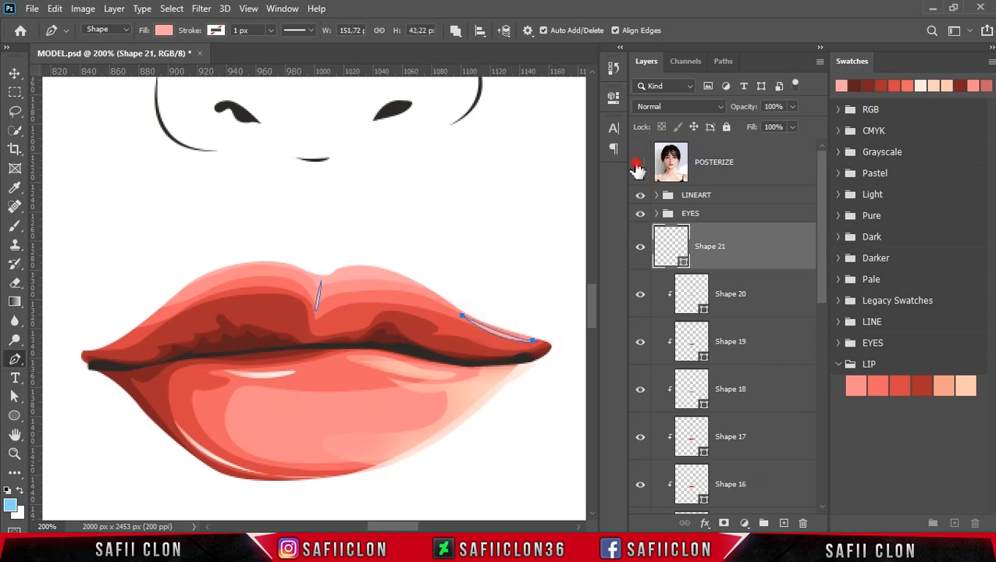
# Show POSTERIZE as reference and trace small highlights at the centre of the upper lip into Shape 21.
pyautogui.click(640, 164)
pyautogui.click(348, 328)
pyautogui.click(318, 316)
pyautogui.click(321, 330)
pyautogui.moveTo(340, 328); pyautogui.dragTo(346, 328)
pyautogui.click(316, 337)
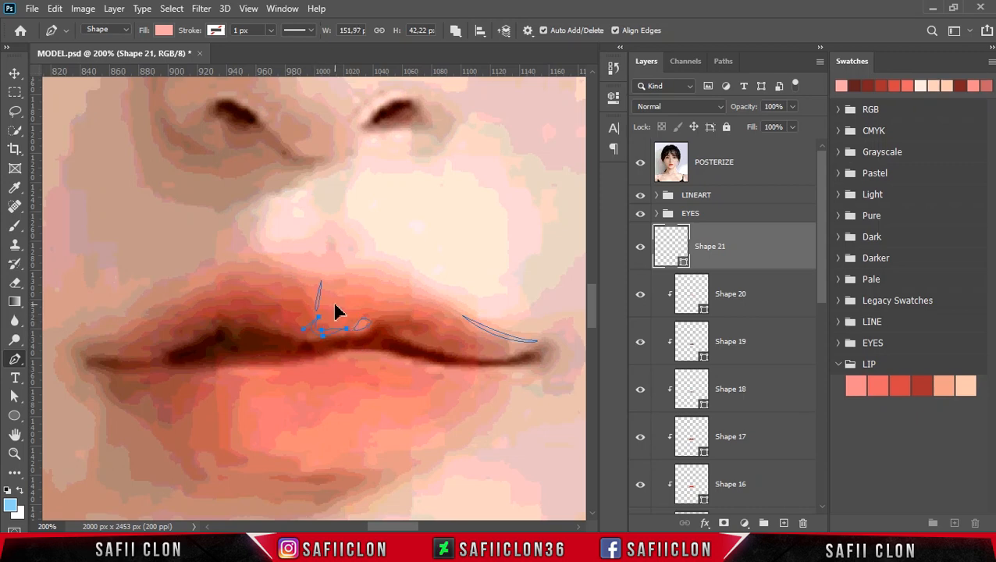
# Trace a streaked highlight on the upper lip's left side, closing it around the mouth corner, and hide the POSTERIZE reference.
pyautogui.click(641, 164)
pyautogui.click(641, 164)
pyautogui.click(181, 301)
pyautogui.moveTo(224, 279); pyautogui.dragTo(257, 274)
pyautogui.moveTo(185, 319); pyautogui.dragTo(298, 301)
pyautogui.keyDown('alt'); pyautogui.click(270, 294); pyautogui.keyUp('alt')
pyautogui.keyDown('alt'); pyautogui.click(162, 341); pyautogui.keyUp('alt')
pyautogui.moveTo(242, 314); pyautogui.dragTo(278, 310)
pyautogui.keyDown('alt'); pyautogui.click(242, 314); pyautogui.keyUp('alt')
pyautogui.moveTo(152, 354); pyautogui.dragTo(60, 346)
pyautogui.moveTo(111, 297); pyautogui.dragTo(220, 285)
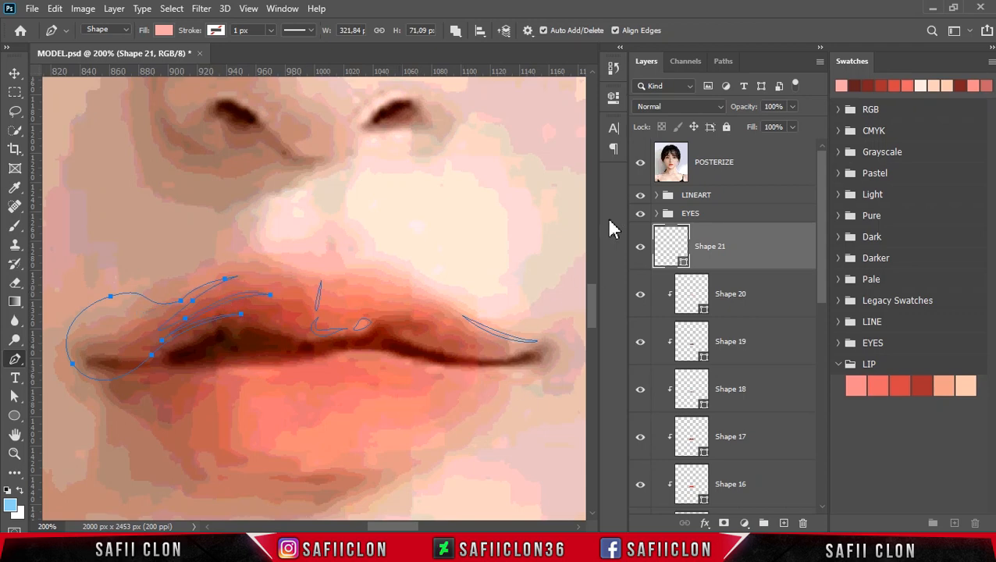
pyautogui.click(641, 167)
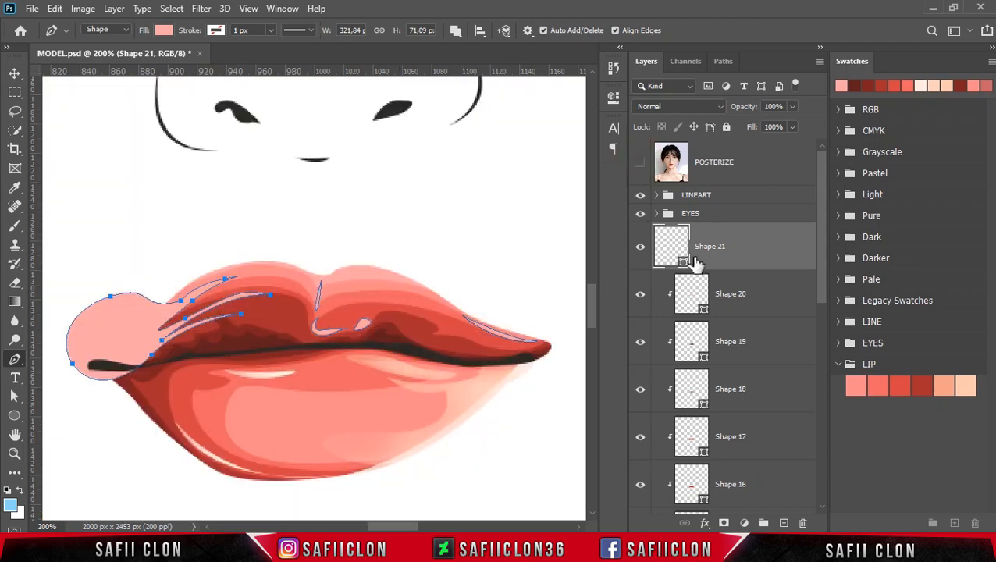
# Clip Shape 21 to the upper lip and add a layer mask to it.
pyautogui.rightClick(752, 256)
pyautogui.click(753, 283)
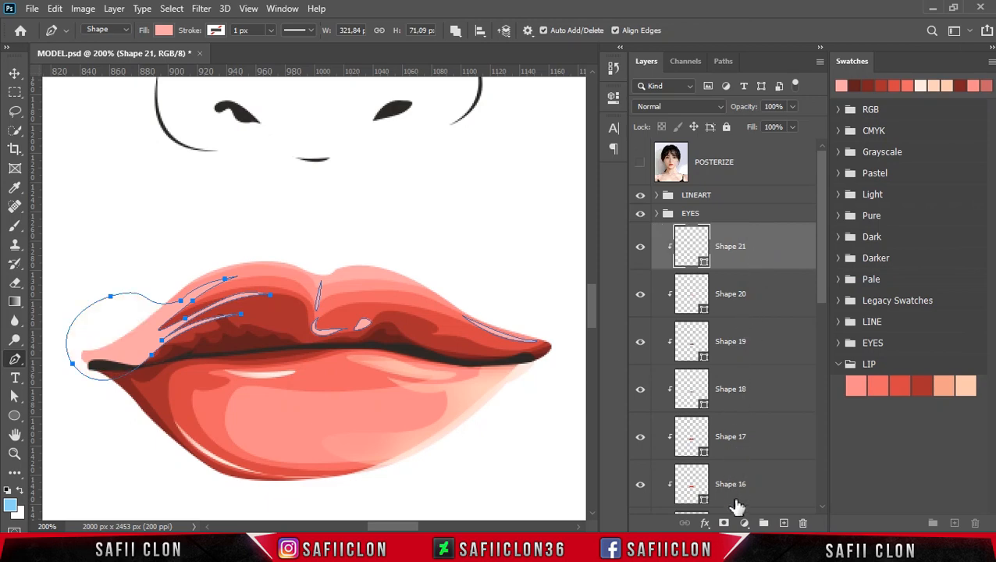
pyautogui.click(725, 523)
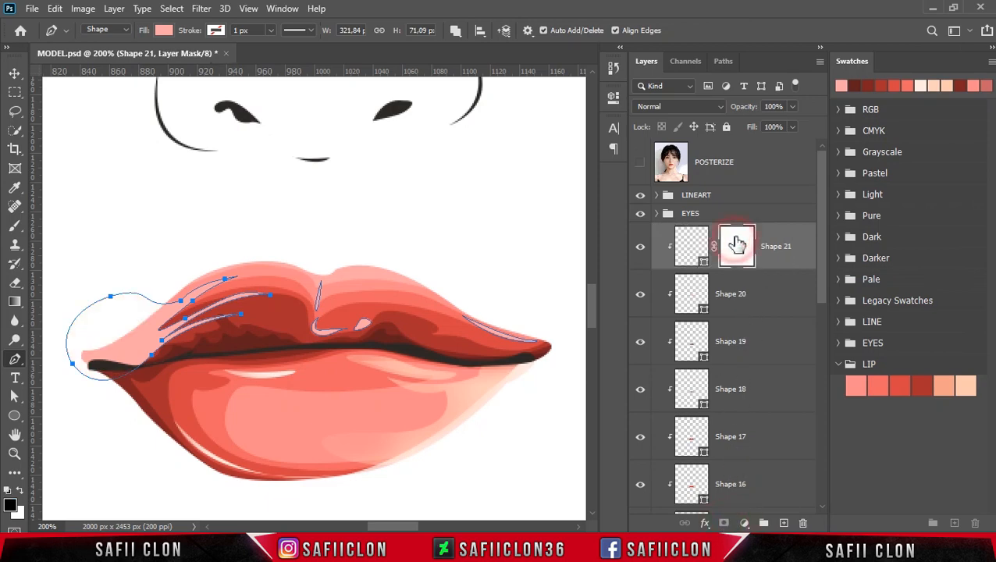
# Set up a Soft Round brush at 47 px size and 9% opacity for painting on the mask.
pyautogui.click(15, 225)
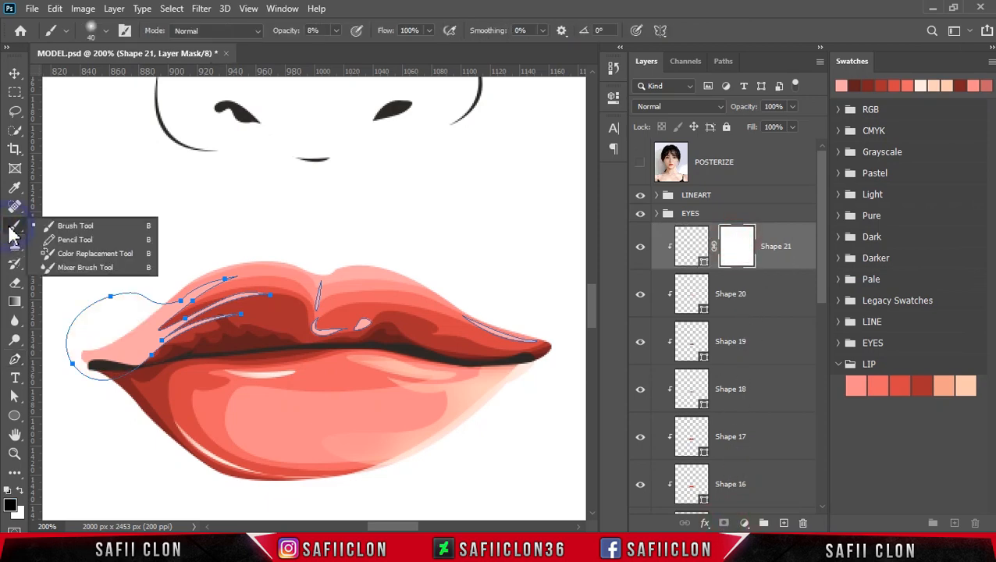
pyautogui.click(63, 225)
pyautogui.click(106, 31)
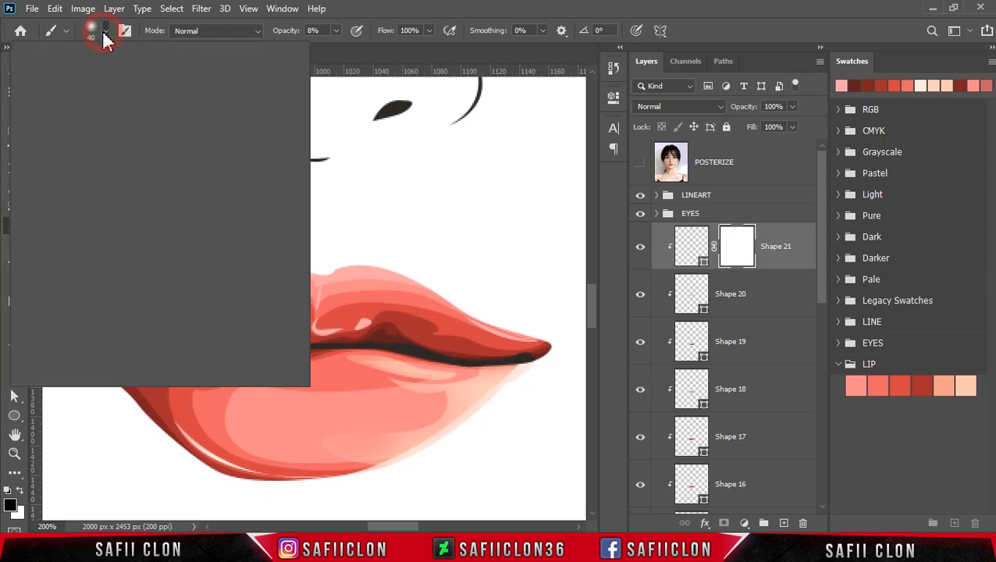
pyautogui.click(113, 211)
pyautogui.moveTo(100, 78); pyautogui.dragTo(103, 78)
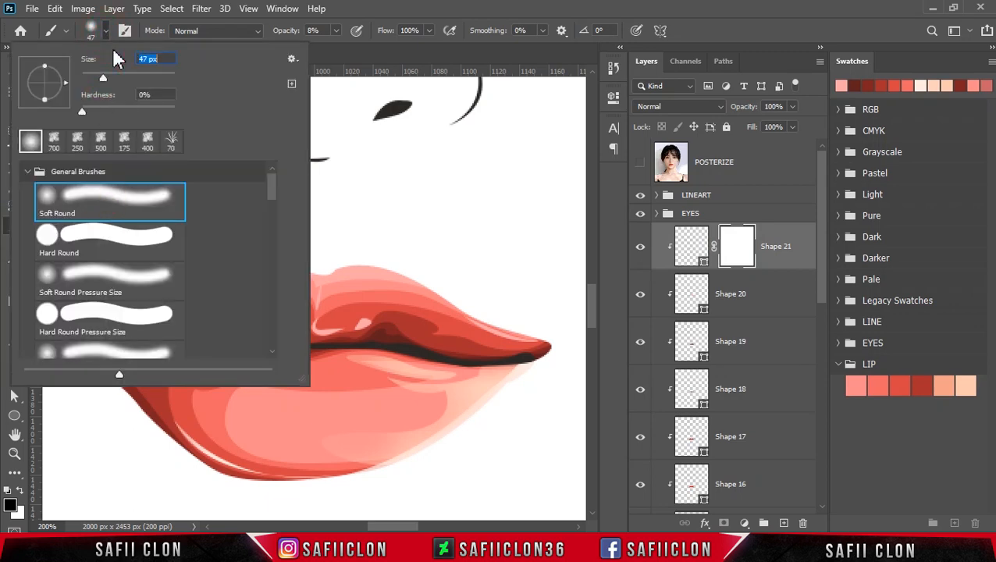
pyautogui.click(107, 35)
pyautogui.click(336, 33)
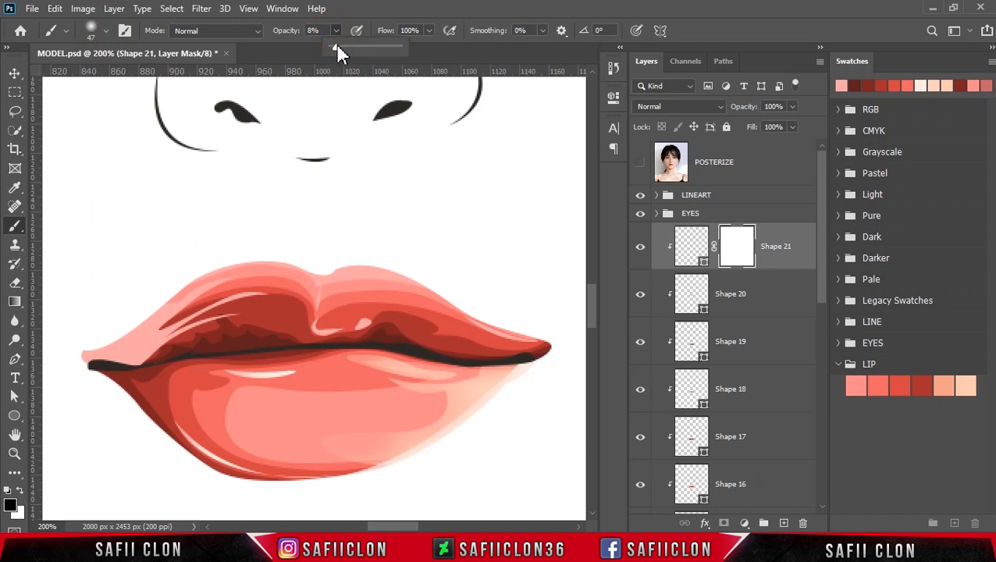
pyautogui.click(335, 30)
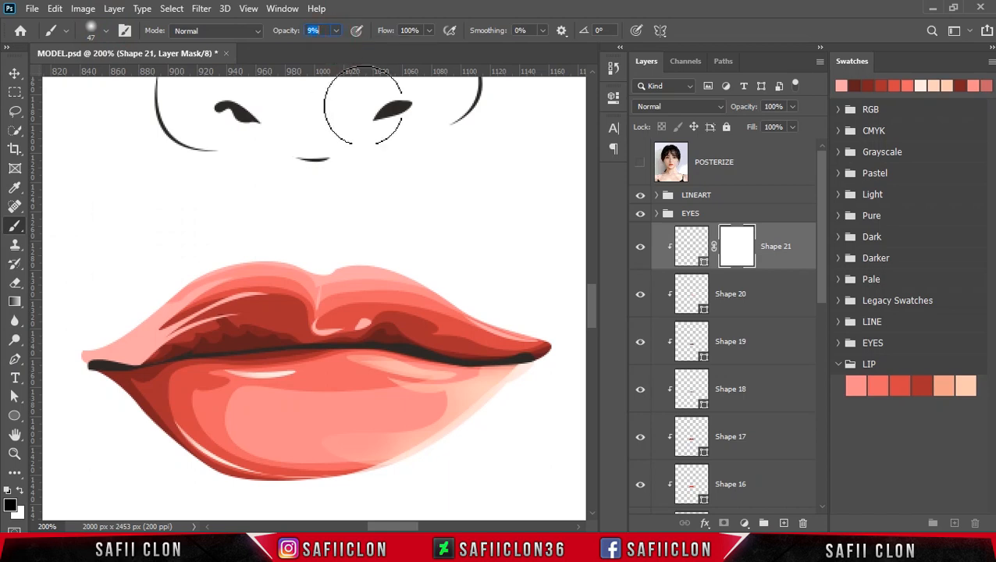
# Examine the highlighted lips in relation to the whole face.
pyautogui.hotkey('ctrl', '-')
pyautogui.hotkey('ctrl', '-')
pyautogui.hotkey('ctrl', '-')
pyautogui.hotkey('ctrl', '-')
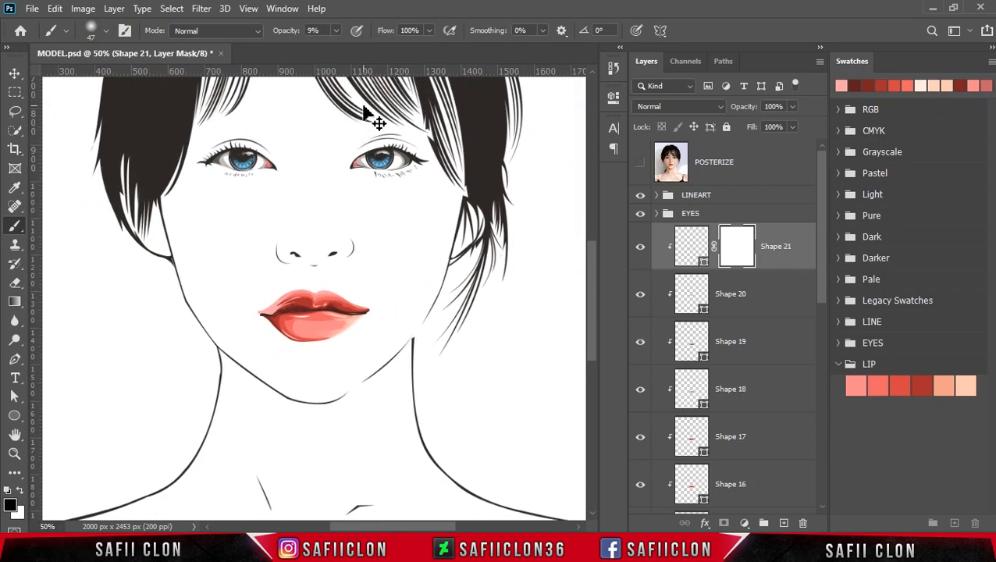
pyautogui.hotkey('ctrl', '+')
pyautogui.hotkey('ctrl', '+')
pyautogui.hotkey('ctrl', '+')
pyautogui.hotkey('ctrl', '+')
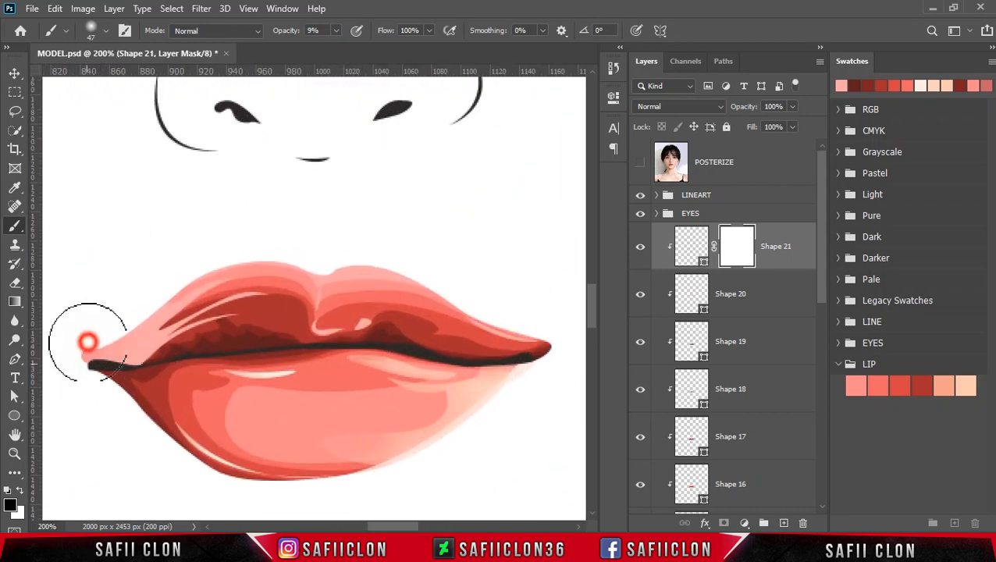
# Reduce the brush to 30 px and fade the left-side highlight streaks by painting black on Shape 21's mask.
pyautogui.moveTo(394, 526); pyautogui.dragTo(380, 526)
pyautogui.press('[')
pyautogui.press('[')
pyautogui.press('[')
pyautogui.press('[')
pyautogui.moveTo(254, 376)
pyautogui.mouseDown()
pyautogui.moveTo(314, 374)
pyautogui.moveTo(241, 364)
pyautogui.moveTo(229, 390)
pyautogui.mouseUp()
pyautogui.click(254, 355)
pyautogui.moveTo(401, 289); pyautogui.dragTo(308, 350)
pyautogui.moveTo(320, 315); pyautogui.dragTo(245, 371)
pyautogui.moveTo(352, 301); pyautogui.dragTo(326, 334)
pyautogui.moveTo(382, 285); pyautogui.dragTo(239, 380)
# Compare the lips with and without the Shape 21 highlights at a smaller view scale.
pyautogui.hotkey('ctrl', '-')
pyautogui.hotkey('ctrl', '-')
pyautogui.hotkey('ctrl', '-')
pyautogui.hotkey('ctrl', '+')
pyautogui.hotkey('ctrl', '+')
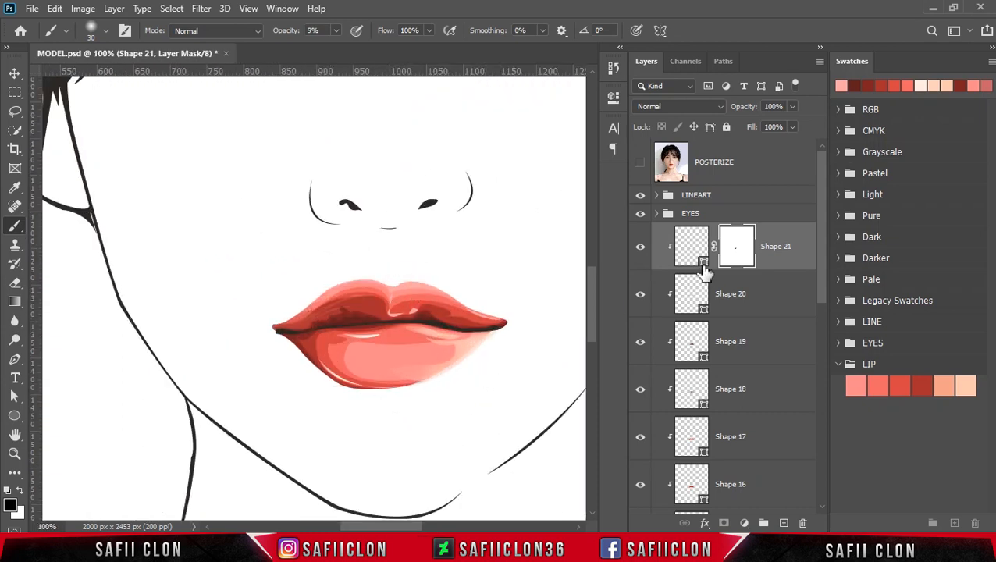
pyautogui.click(642, 249)
pyautogui.click(641, 249)
# Group all lip layers from Shape 21 through the DOWN base shape into a new group named LIP.
pyautogui.click(794, 244)
pyautogui.moveTo(823, 255); pyautogui.dragTo(828, 467)
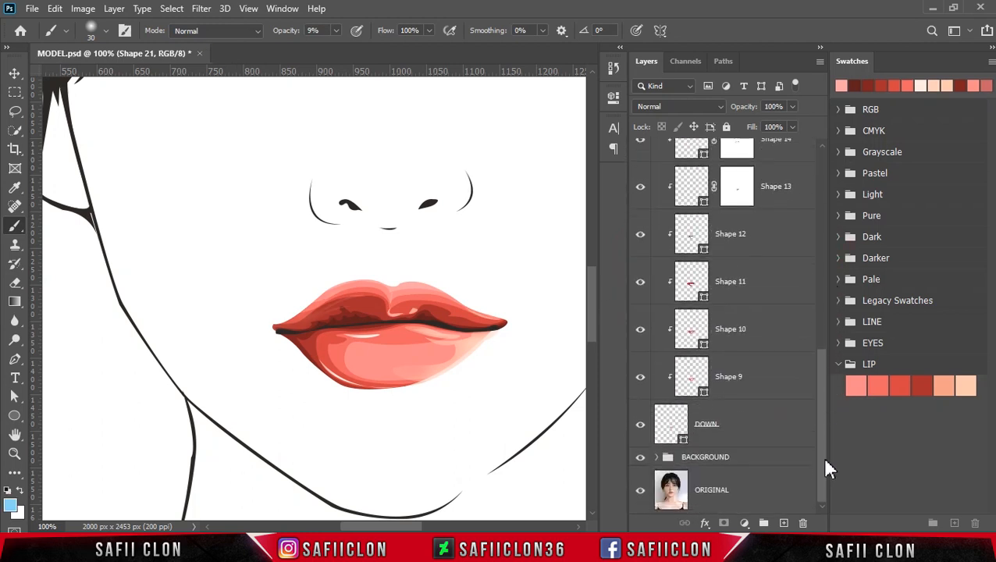
pyautogui.keyDown('shift'); pyautogui.click(763, 422); pyautogui.keyUp('shift')
pyautogui.rightClick(748, 424)
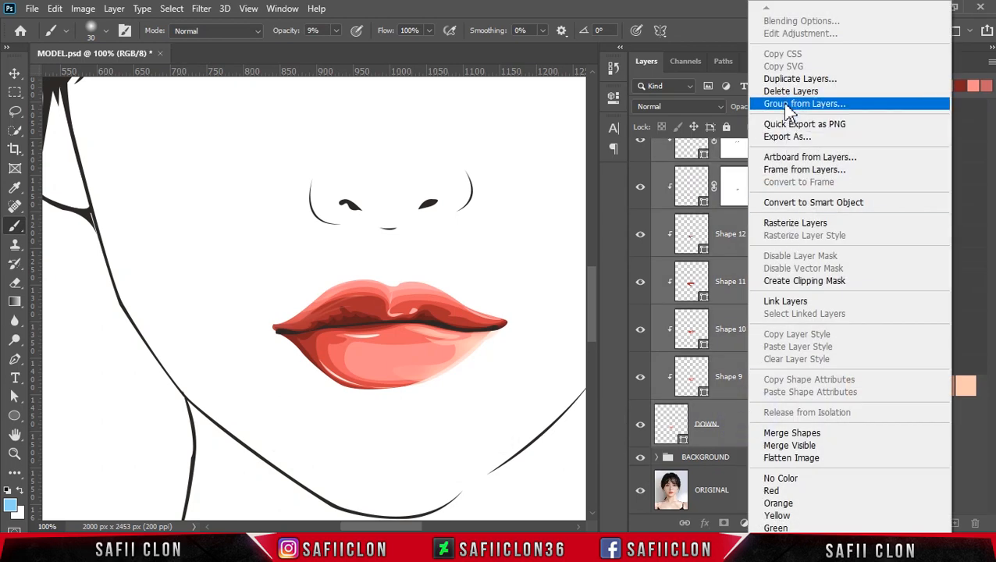
pyautogui.click(782, 102)
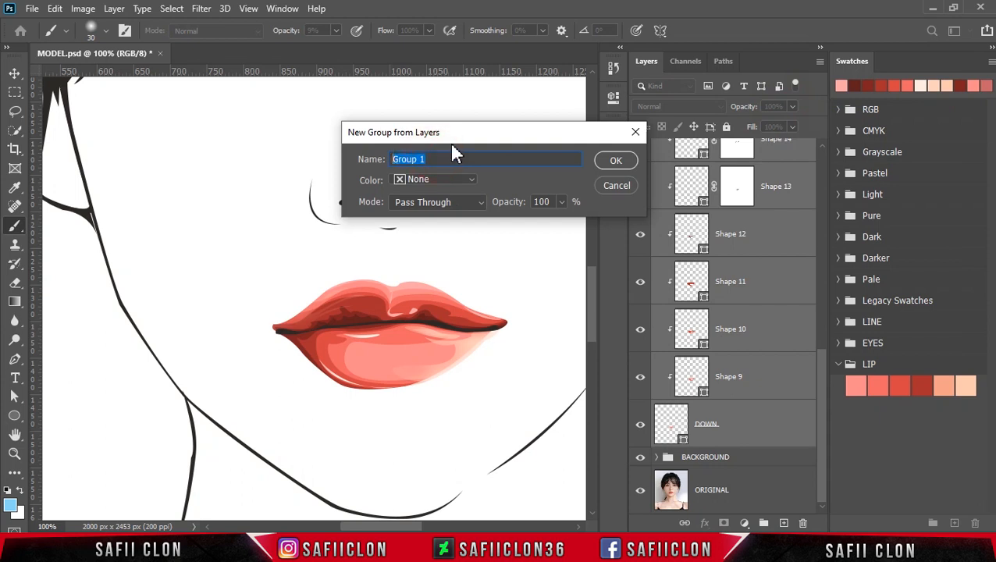
pyautogui.write('LIP')
pyautogui.click(615, 162)
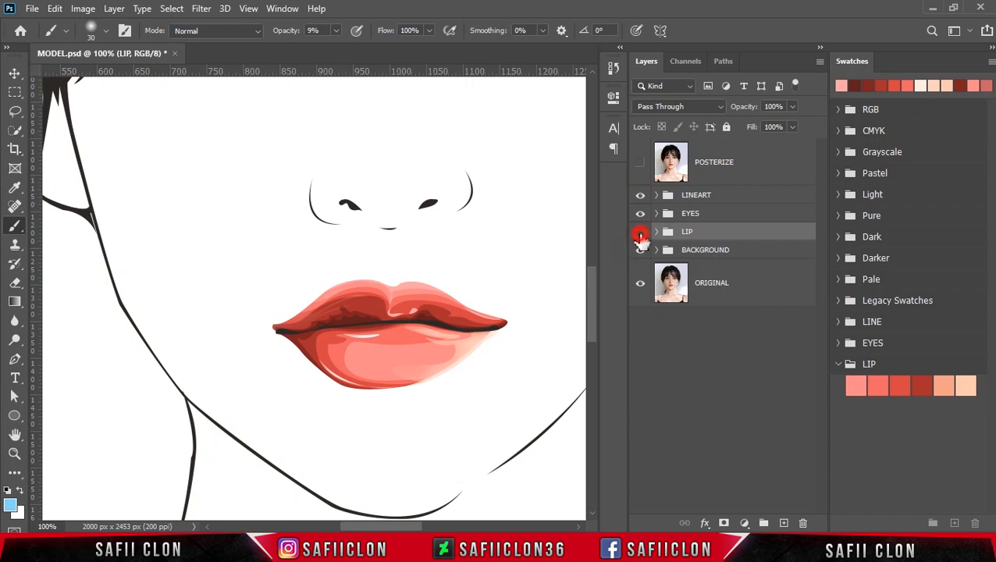
# Compare the portrait with and without the LIP group and examine the lips against the whole face at different view scales.
pyautogui.click(640, 231)
pyautogui.click(640, 232)
pyautogui.hotkey('ctrl', '-')
pyautogui.hotkey('ctrl', '-')
pyautogui.hotkey('ctrl', '-')
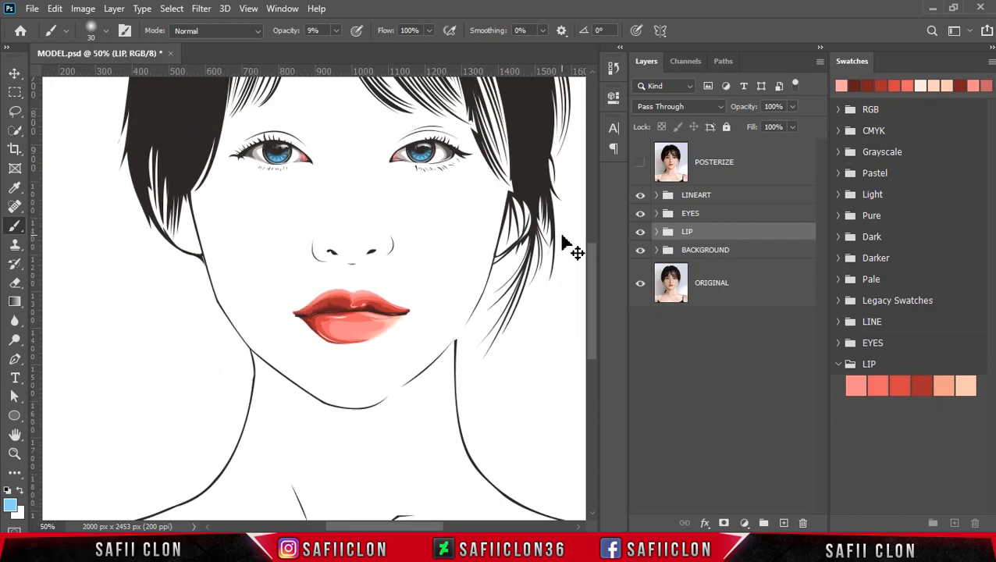
pyautogui.hotkey('ctrl', '+')
pyautogui.hotkey('ctrl', '+')
pyautogui.hotkey('ctrl', '+')
pyautogui.hotkey('ctrl', '+')
pyautogui.hotkey('ctrl', '+')
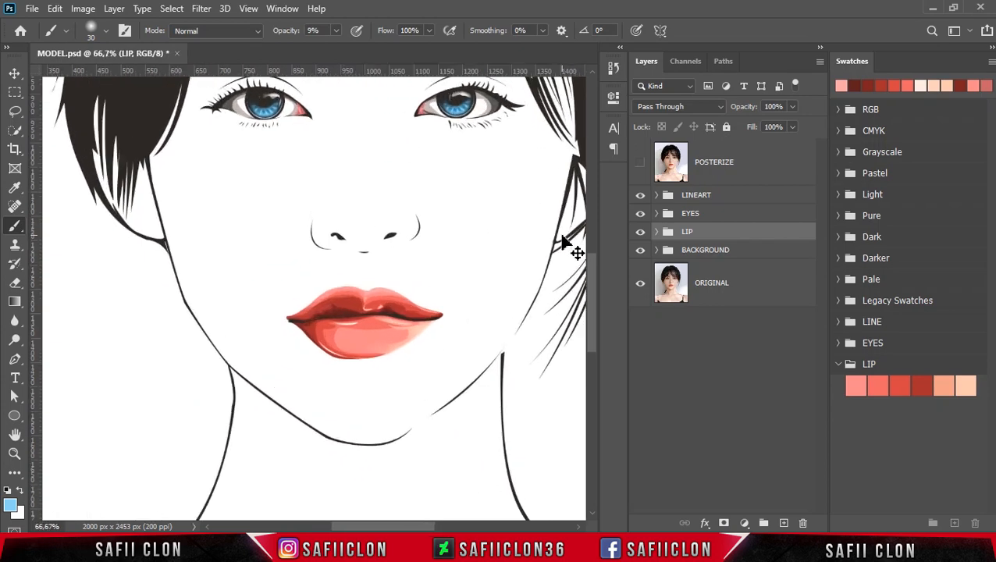
pyautogui.hotkey('ctrl', '-')
pyautogui.hotkey('ctrl', '-')
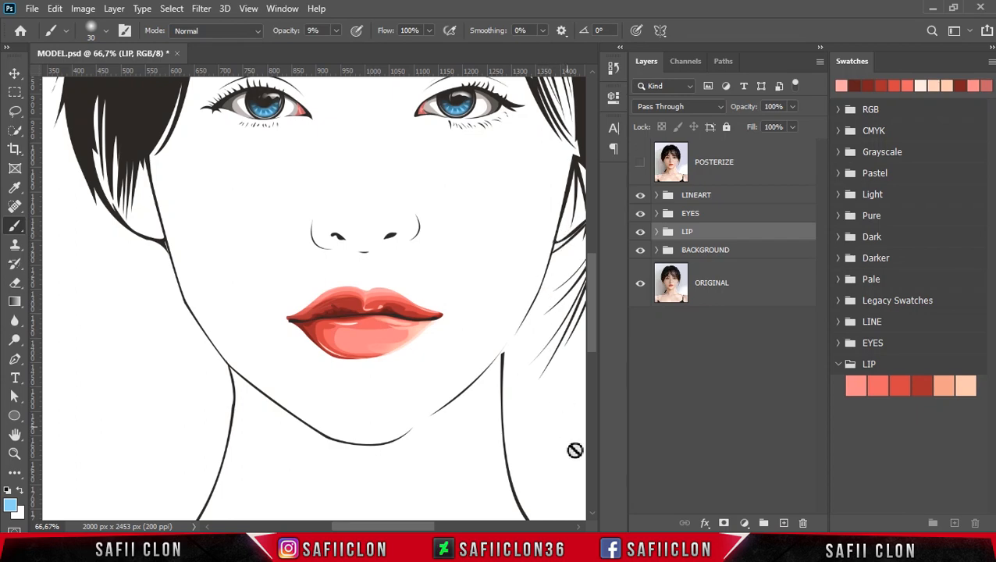
# Save the portrait document MODEL.psd with the grouped lip layers.
pyautogui.click(32, 8)
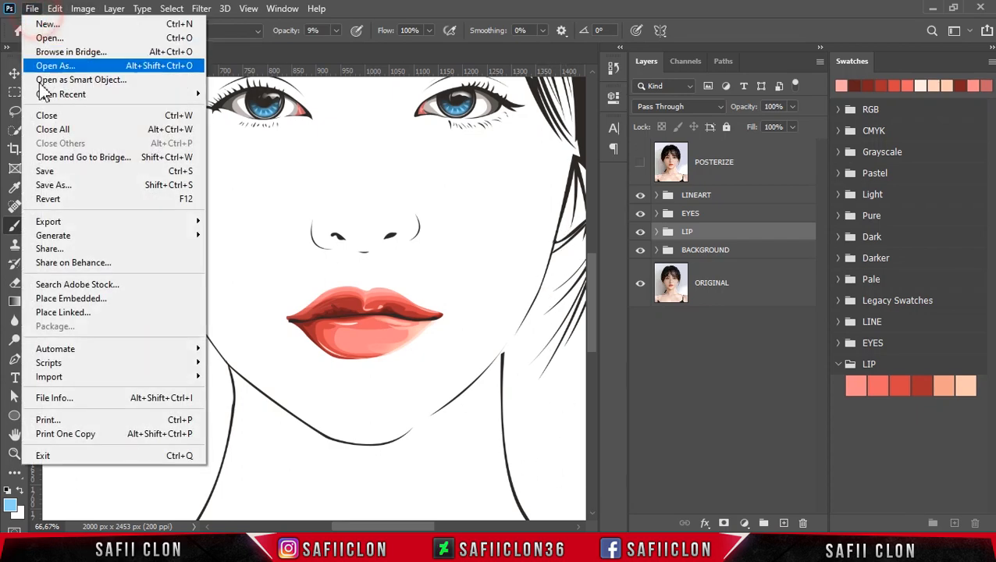
pyautogui.click(60, 173)
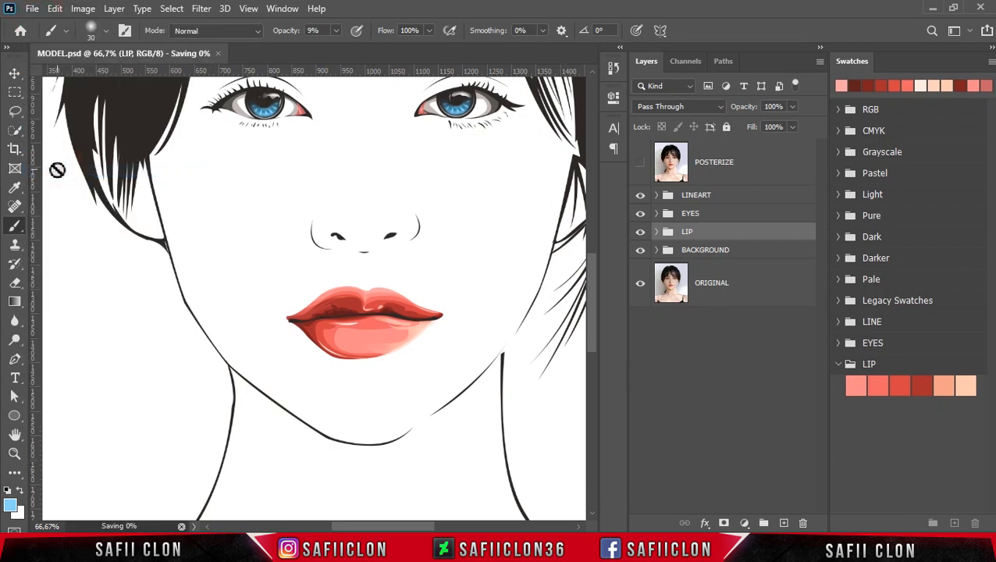